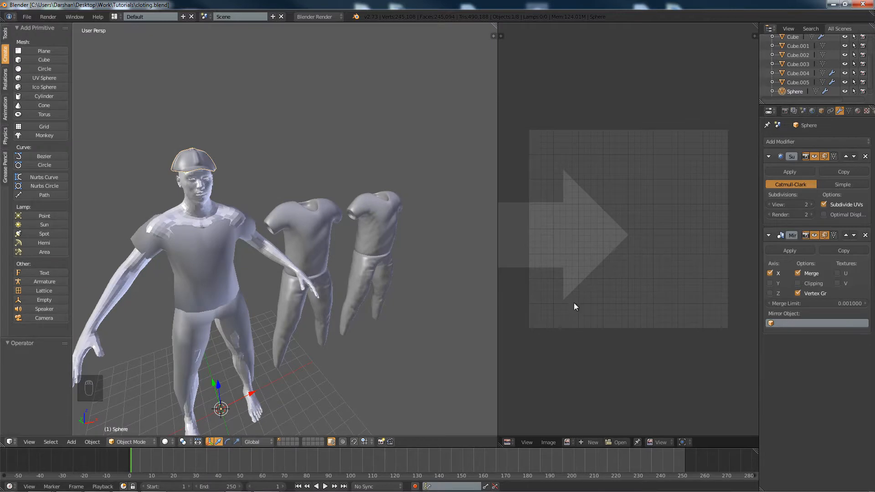
Add a plane at the character's feet and rotate it 90 degrees about the X axis.
middle_click_drag(228, 264, 292, 191)
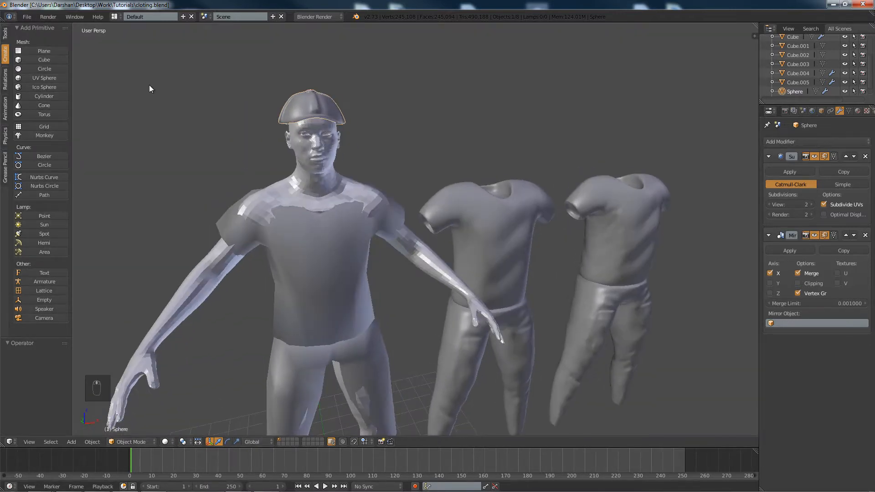
left_click(32, 51)
scroll(337, 245, "down", 4)
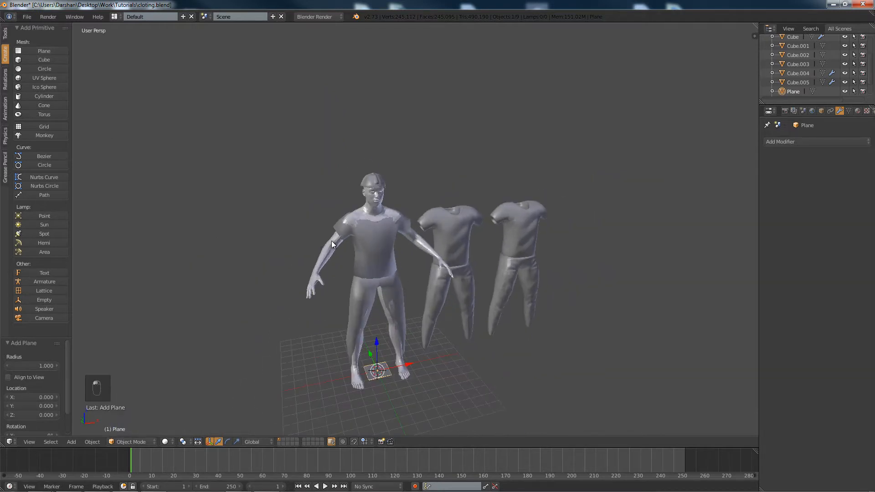
key("KP_1")
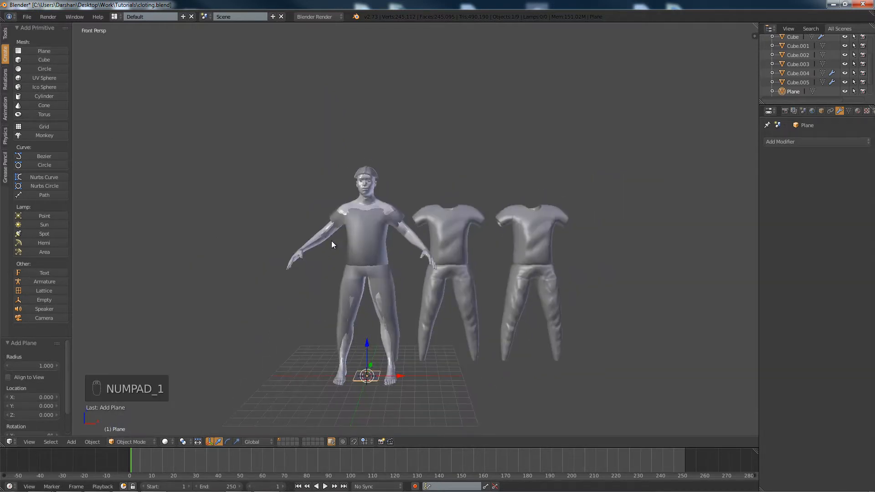
key("KP_5")
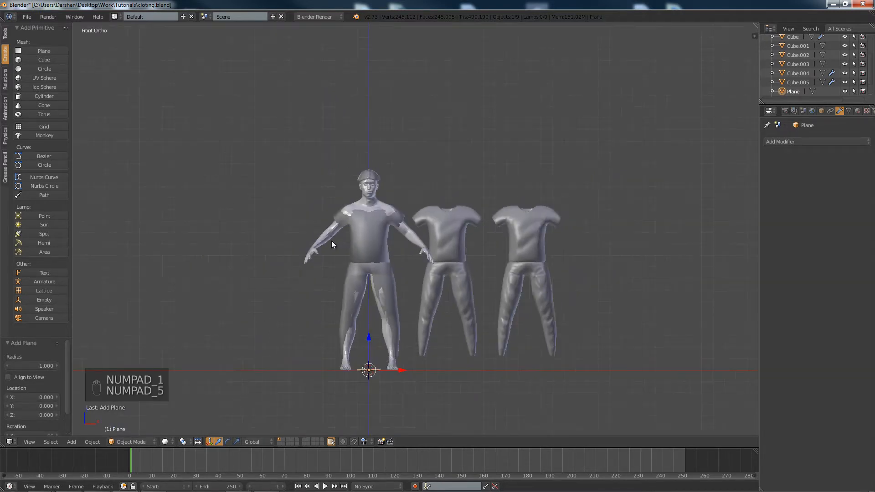
type("r")
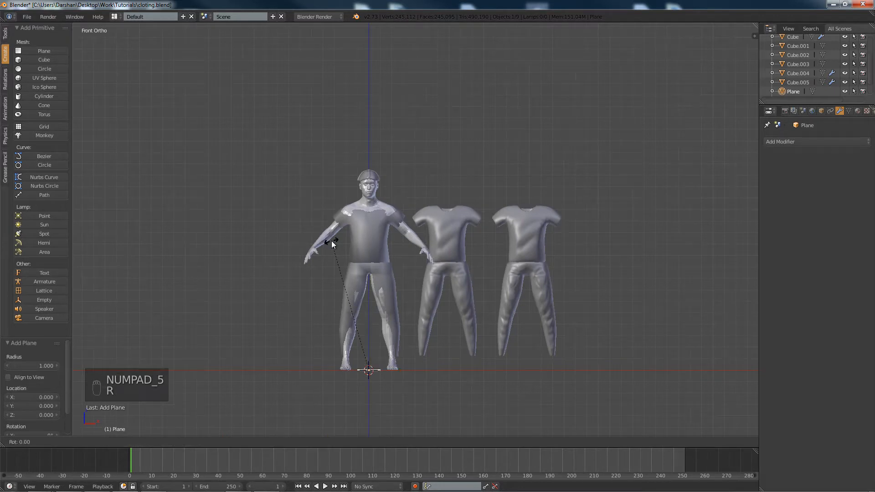
type("x90")
key("Return")
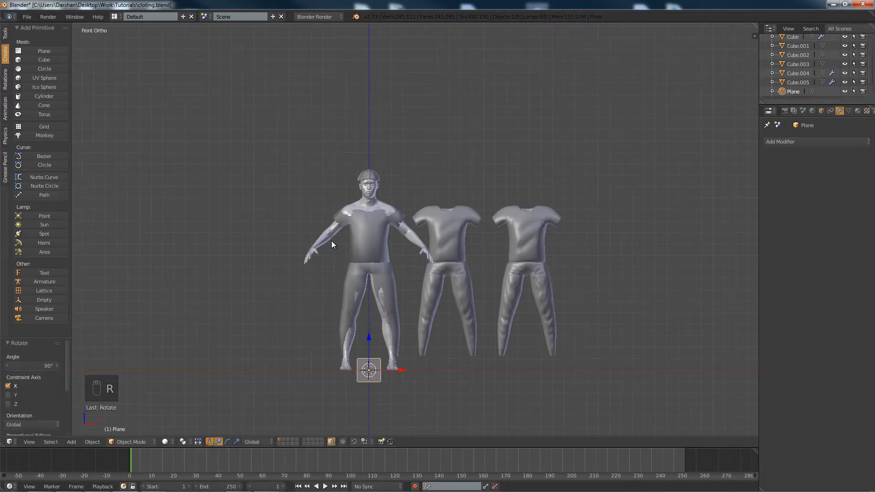
Move the plane up about 16.2 units along Z and about -1.84 along Y, placing it in front of the character's face.
key("g")
key("z")
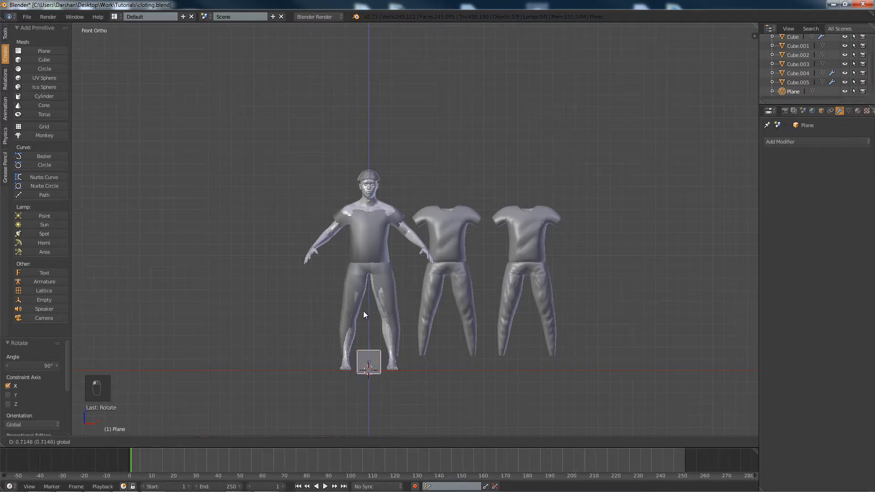
left_click(365, 153)
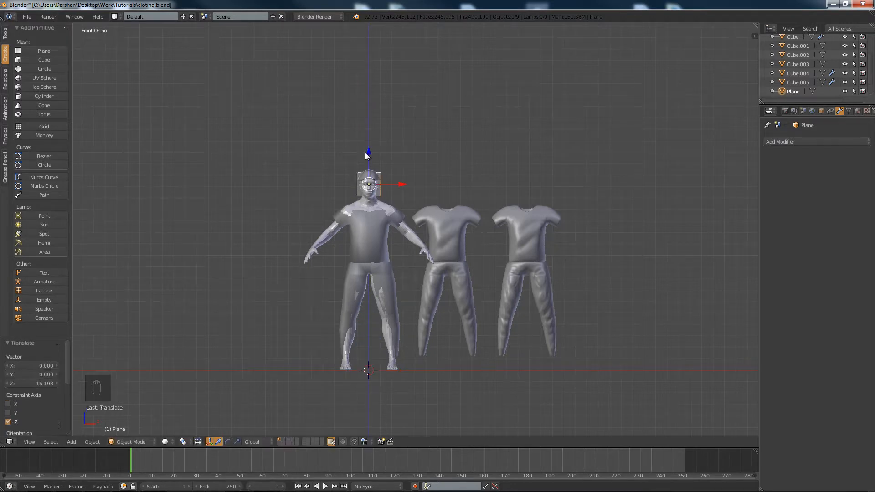
key("KP_3")
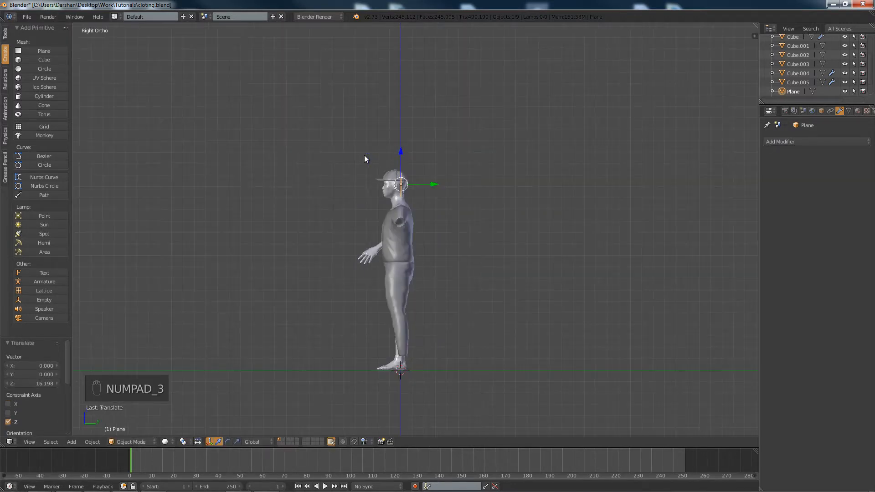
scroll(365, 155, "up", 7)
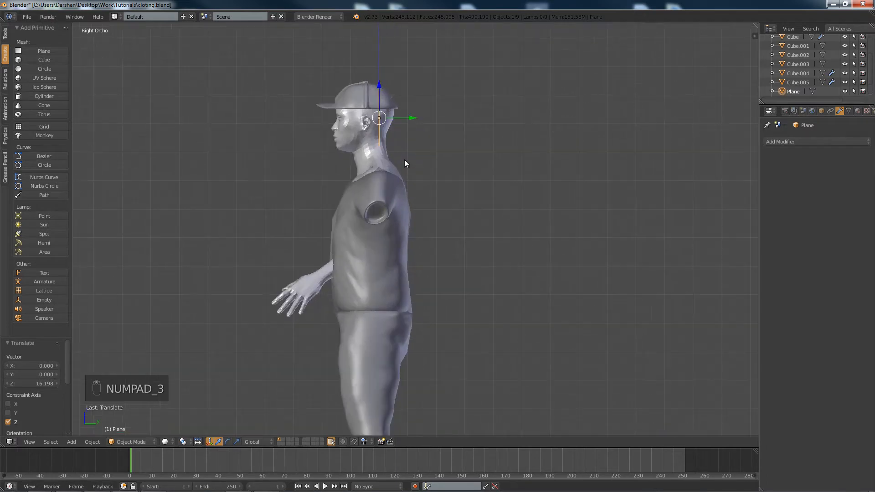
left_click_drag(398, 70, 323, 70)
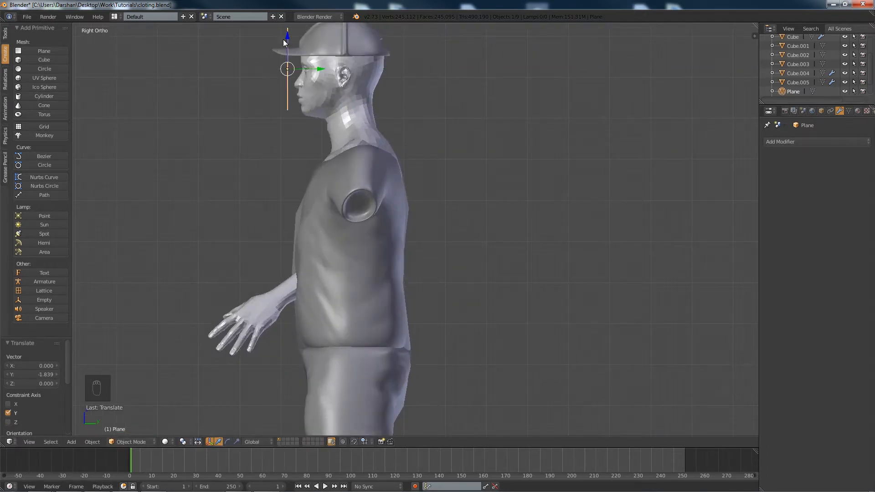
Hide the character's cap, the Sphere object, from the viewport.
key("KP_1")
middle_click_drag(295, 88, 317, 155, "shift")
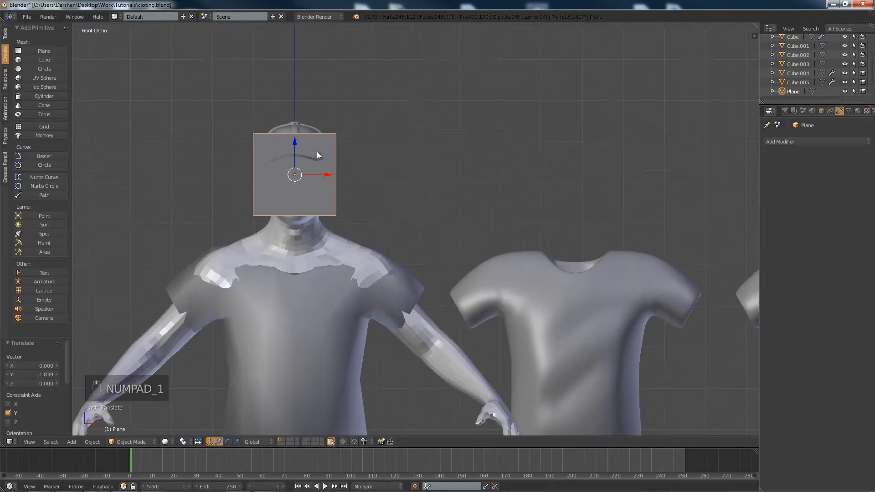
right_click(299, 125)
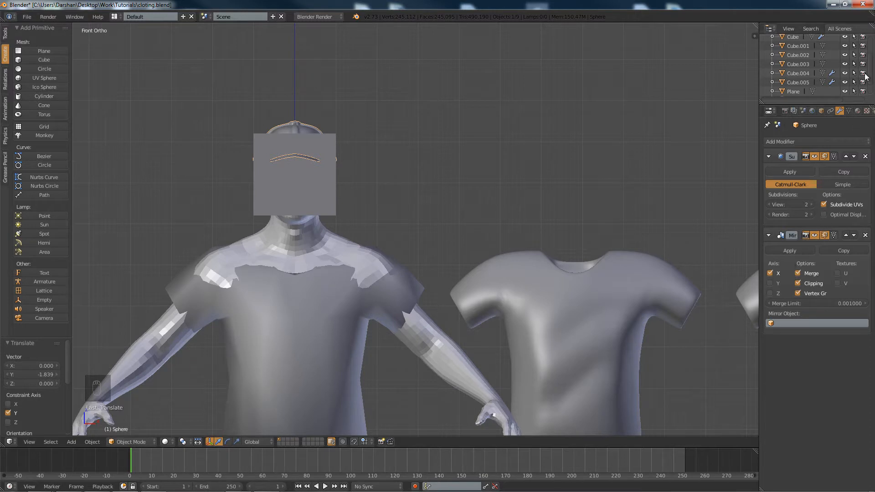
scroll(860, 75, "down", 2)
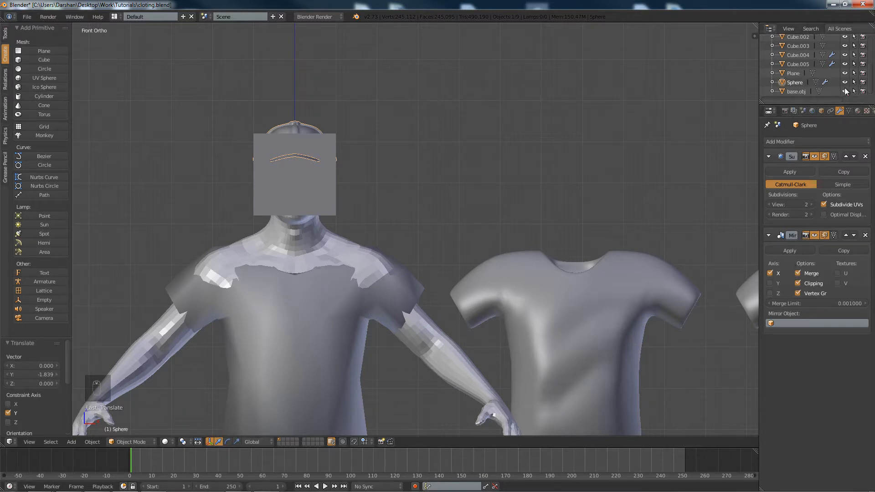
left_click(844, 82)
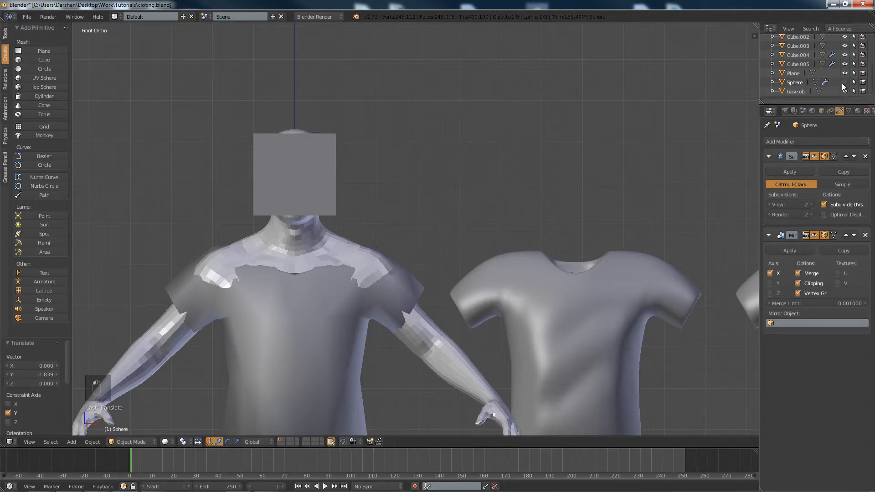
Display the scene in wireframe and move the plane about 0.315 units along X, over the character's left eye.
right_click(292, 152)
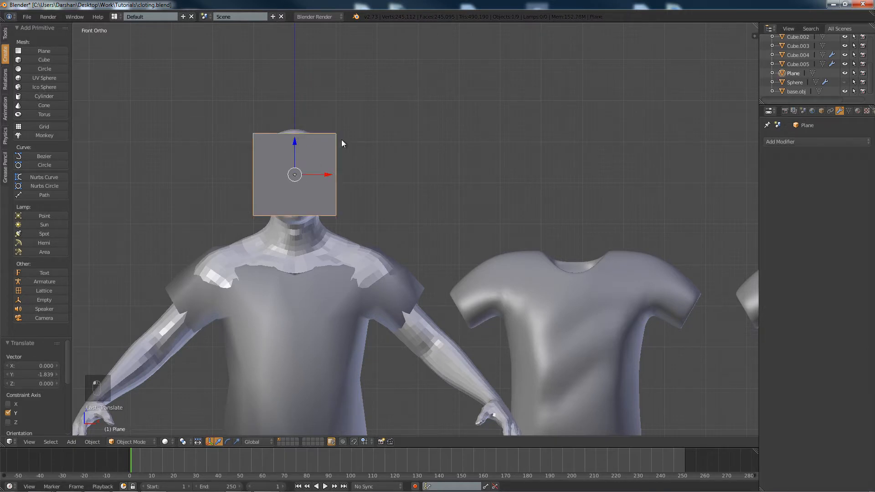
scroll(342, 140, "up", 3)
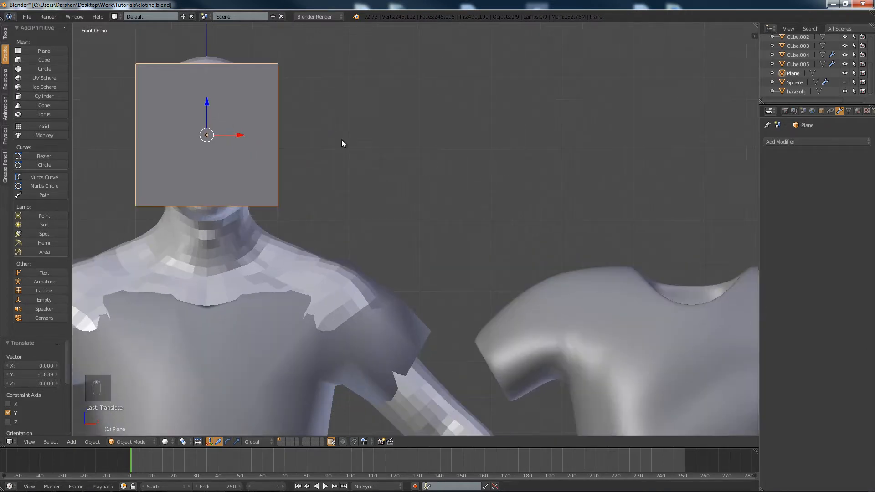
key("KP_Decimal")
key("KP_Enter")
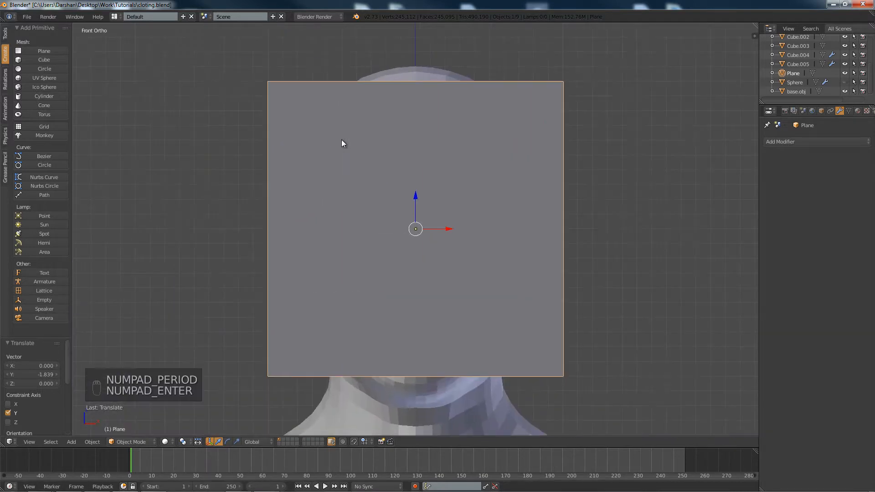
middle_click_drag(548, 153, 540, 149, "shift")
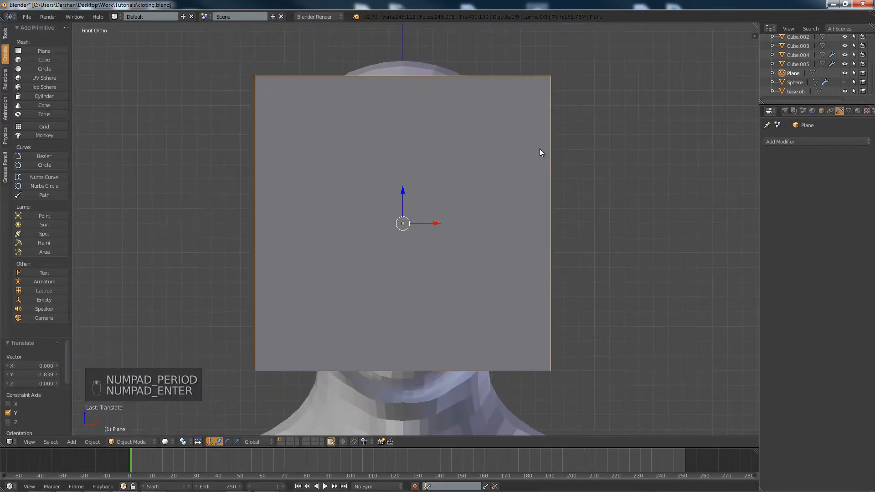
key("z")
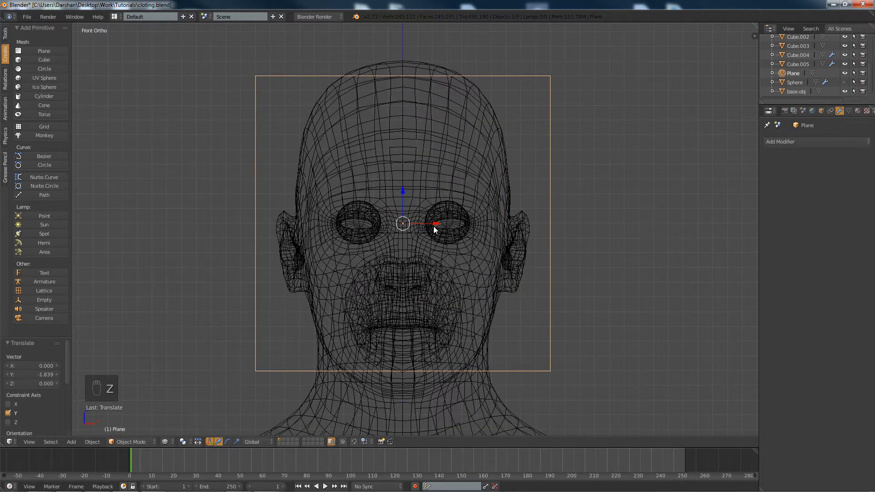
left_click_drag(434, 230, 481, 225)
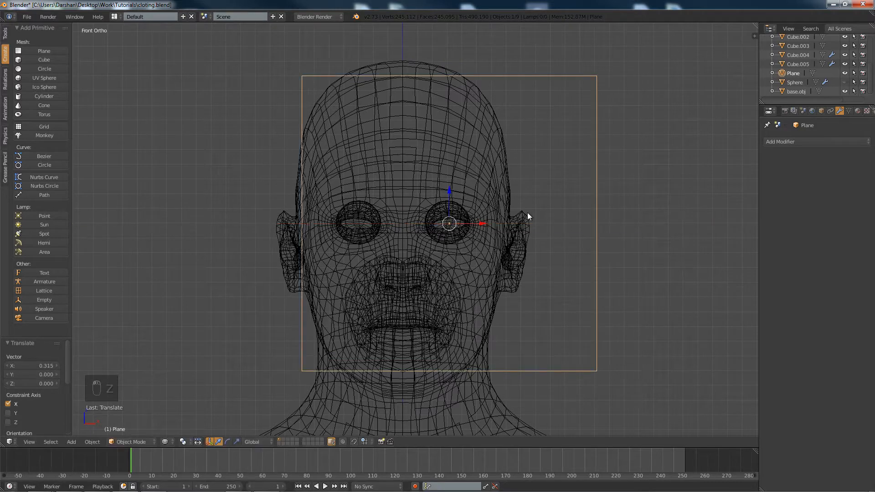
Scale the plane down to slightly larger than the character's left eyeball and enter Edit Mode.
key("s")
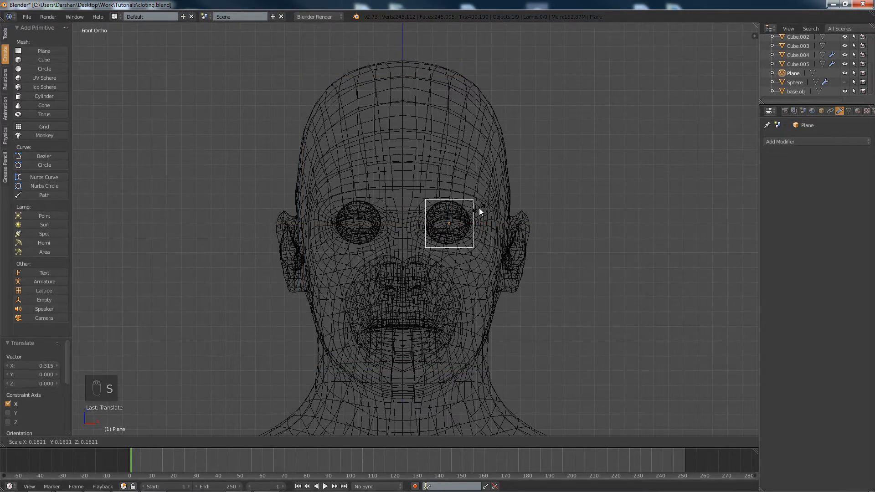
left_click(476, 208)
key("s")
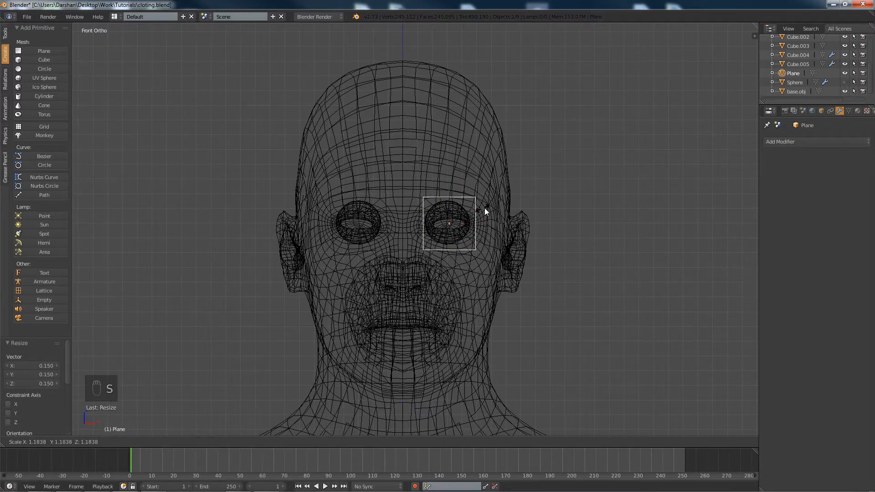
left_click(493, 207)
scroll(493, 207, "up", 3)
key("Tab")
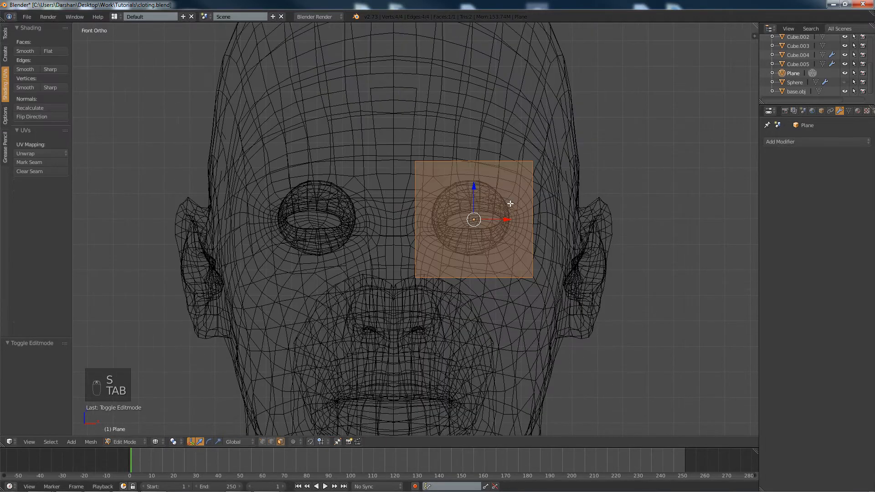
key("w")
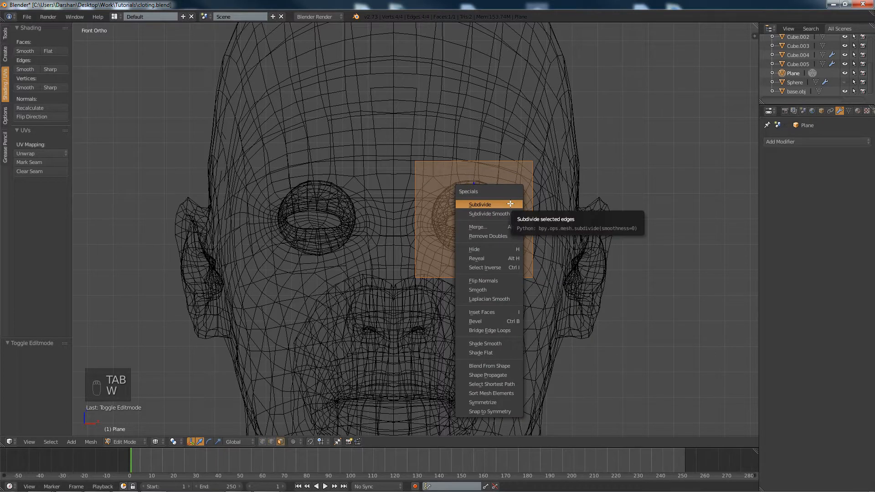
left_click(493, 211)
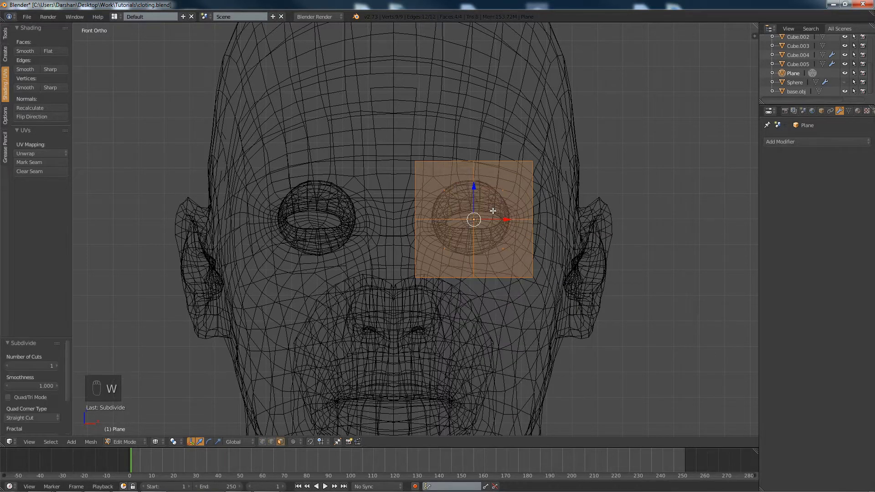
key("ctrl+z")
key("w")
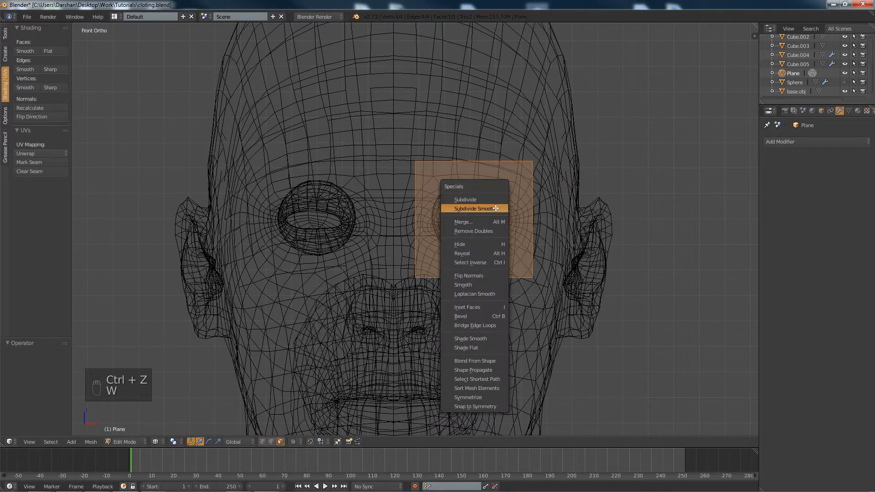
left_click(501, 208)
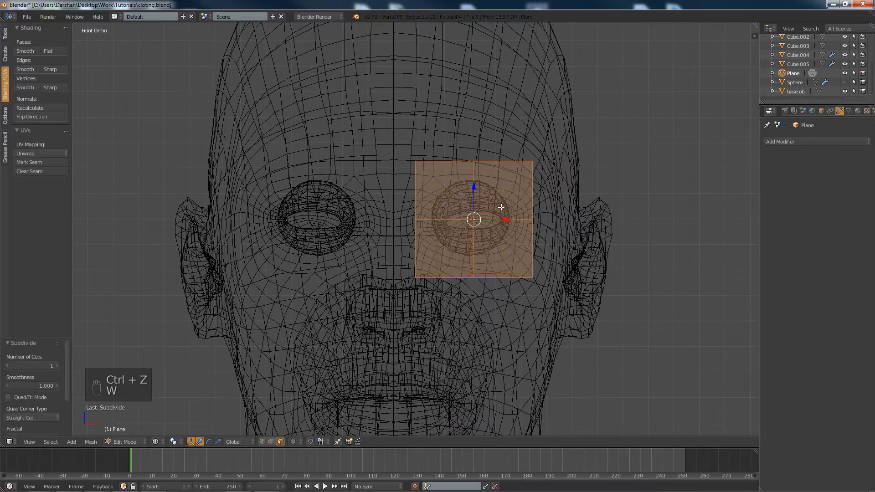
key("w")
left_click(501, 207)
key("ctrl+z")
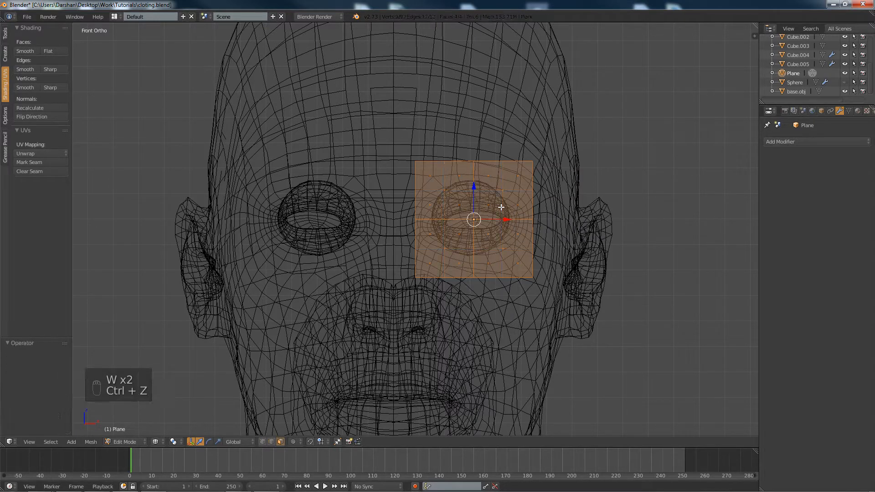
key("ctrl+z")
key("ctrl+z")
Subdivide the plane once with a single cut and smooth its vertices.
key("w")
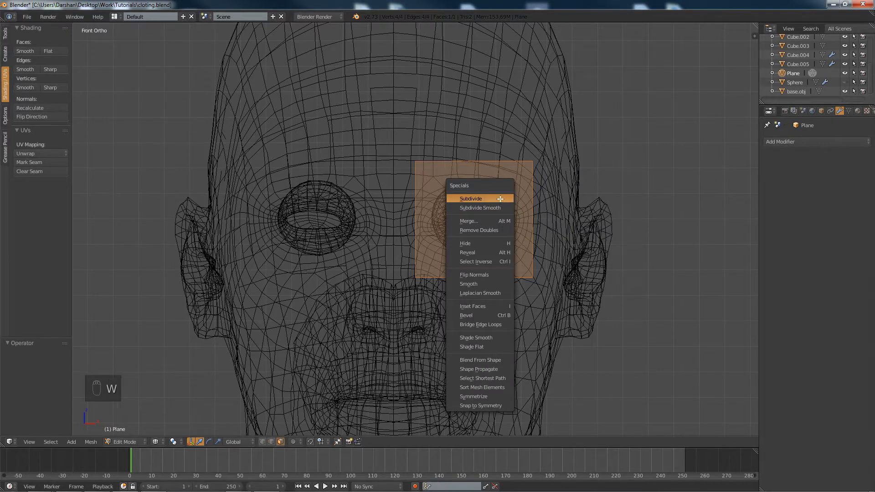
left_click(500, 199)
key("w")
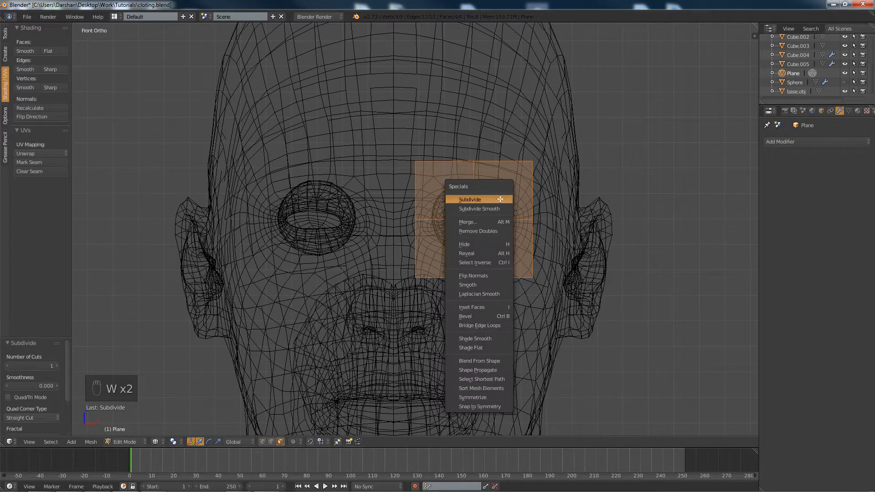
left_click(485, 285)
Scale the plane's mesh up by about 1.188 and again by about 1.204 to cover the area around the eye.
scroll(512, 222, "up", 1)
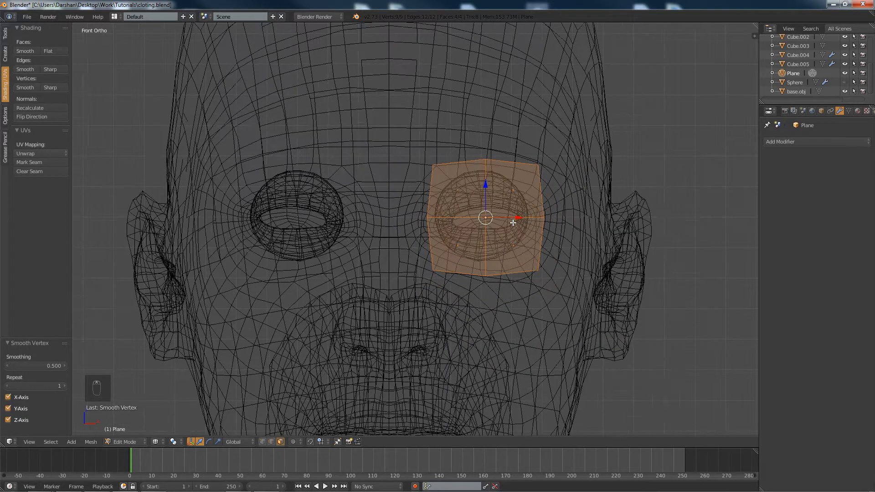
key("s")
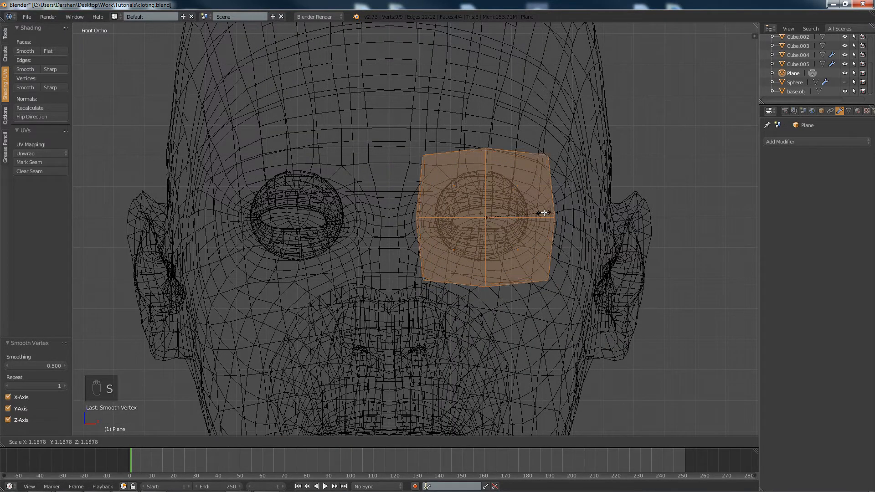
left_click(543, 213)
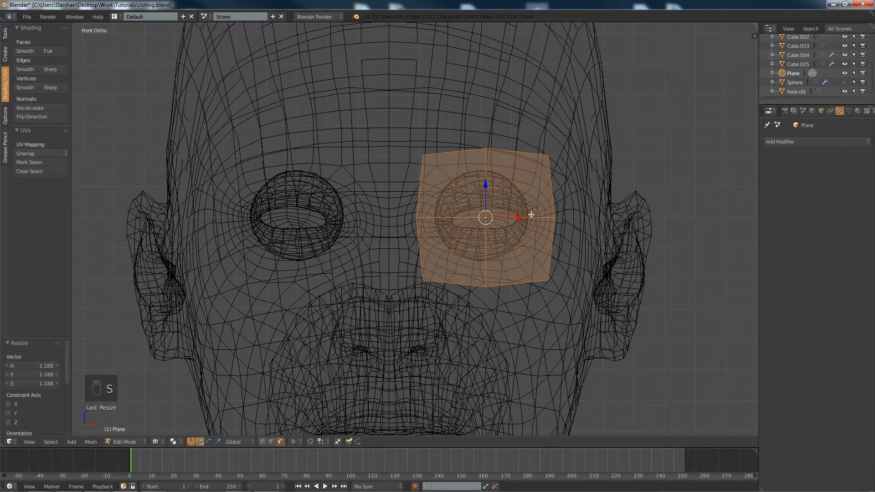
key("s")
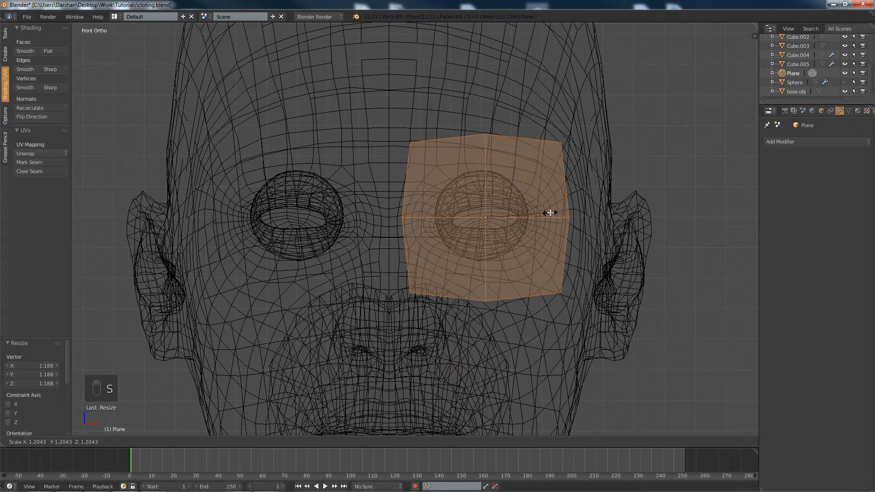
left_click(550, 213)
Subdivide the enlarged plane once more with a single cut and smooth the resulting vertices.
key("w")
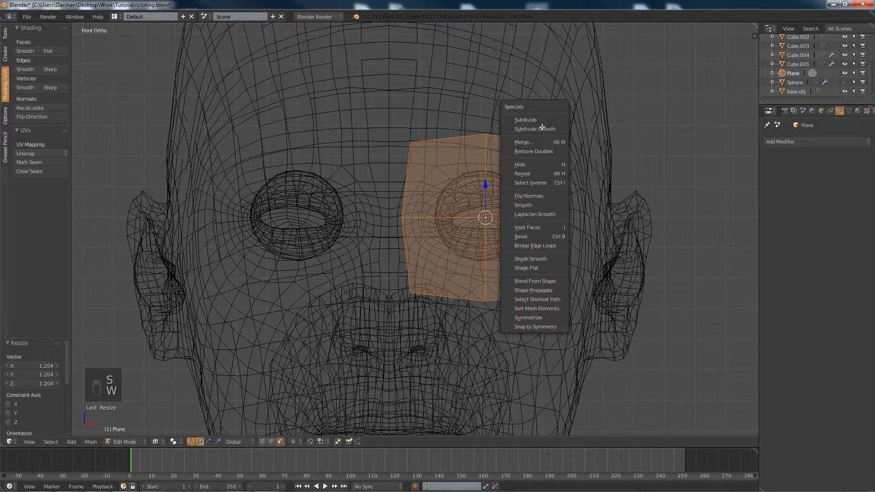
left_click(541, 123)
key("w")
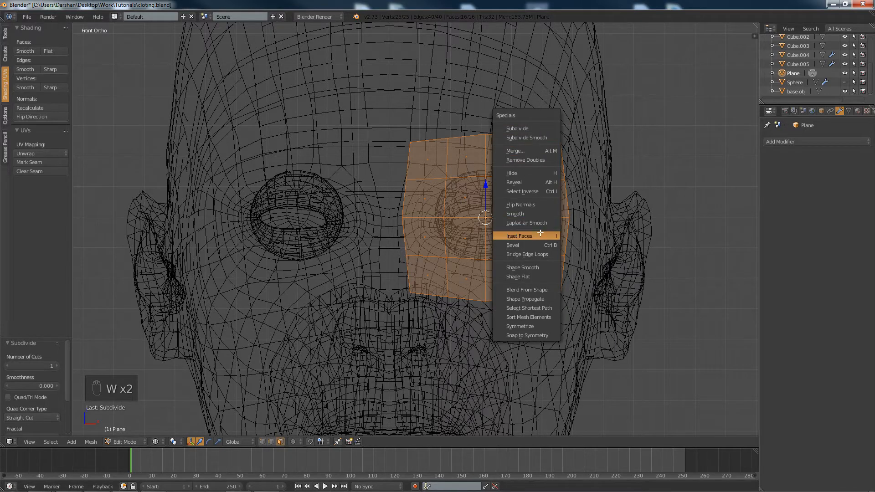
left_click(530, 213)
Switch to vertex selection and scale the whole mesh along Z by about 0.82.
scroll(516, 230, "up", 1)
scroll(516, 230, "up", 1)
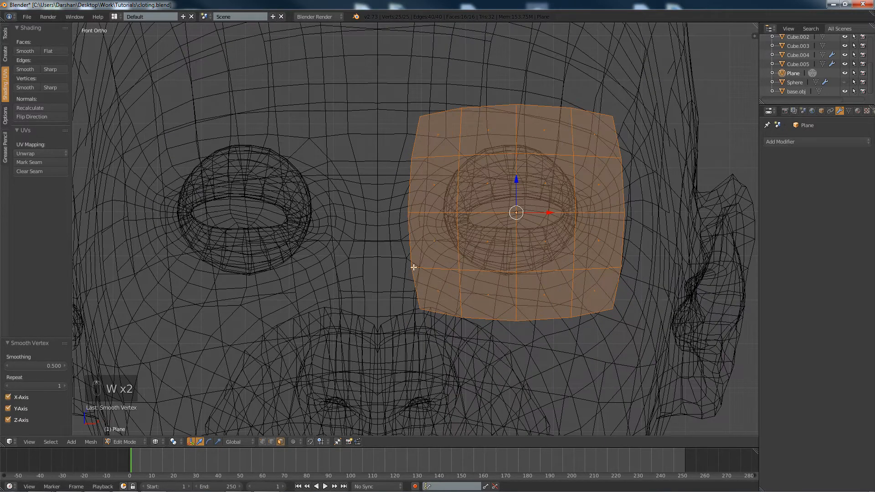
left_click(263, 442)
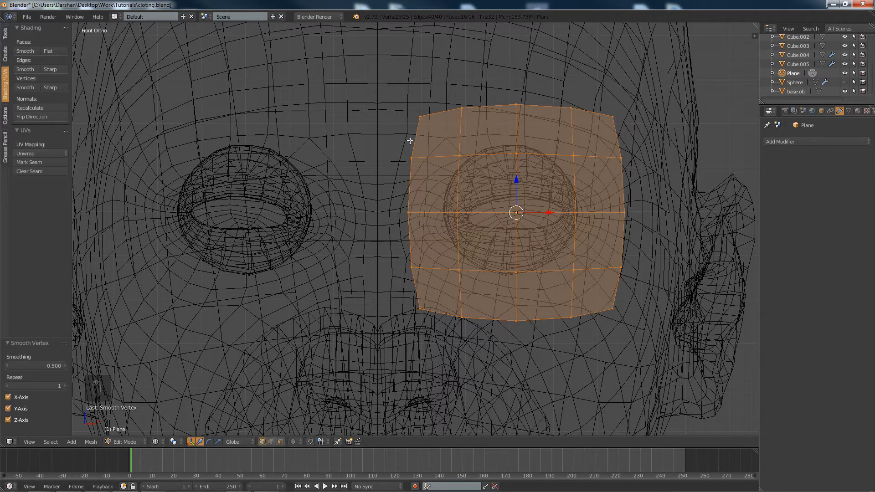
key("s")
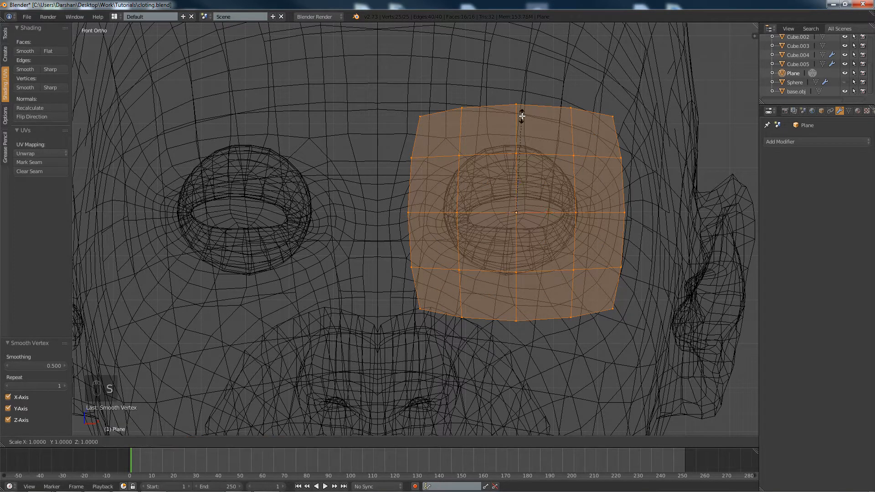
key("z")
left_click(504, 134)
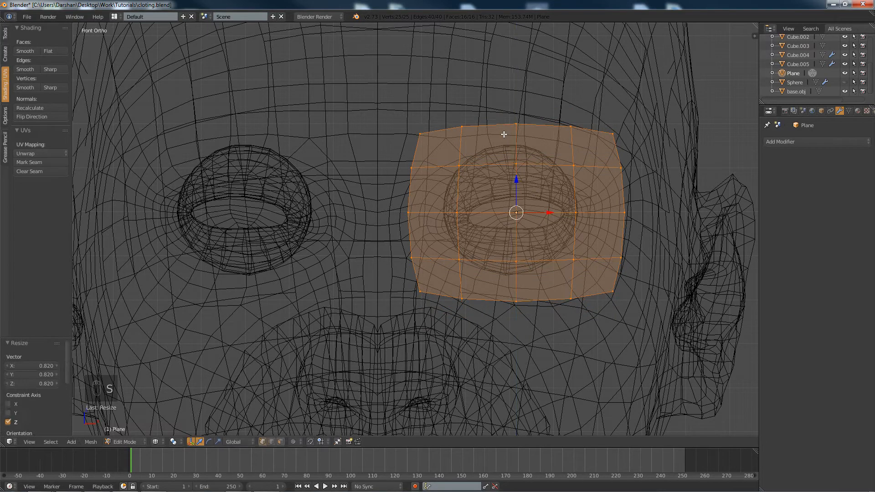
Move the mesh about 0.296 along Y, just in front of the face, and show the front view in solid shading.
key("KP_3")
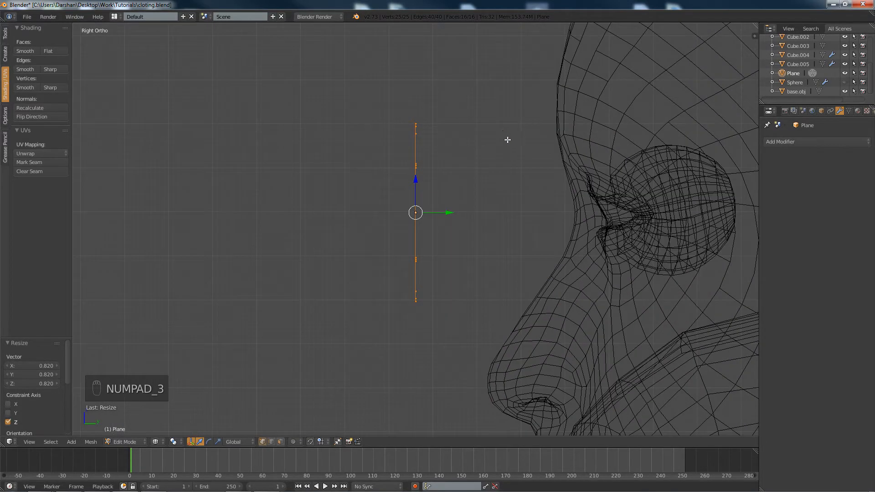
key("g")
key("y")
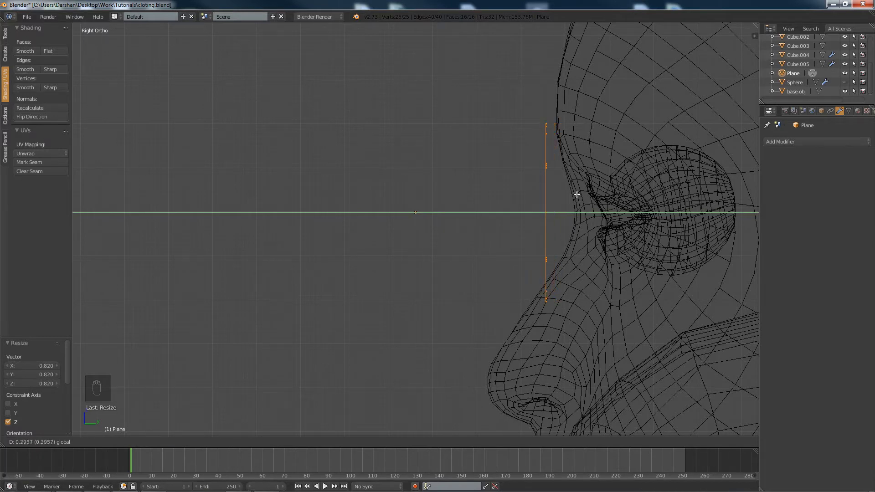
left_click(576, 194)
key("KP_1")
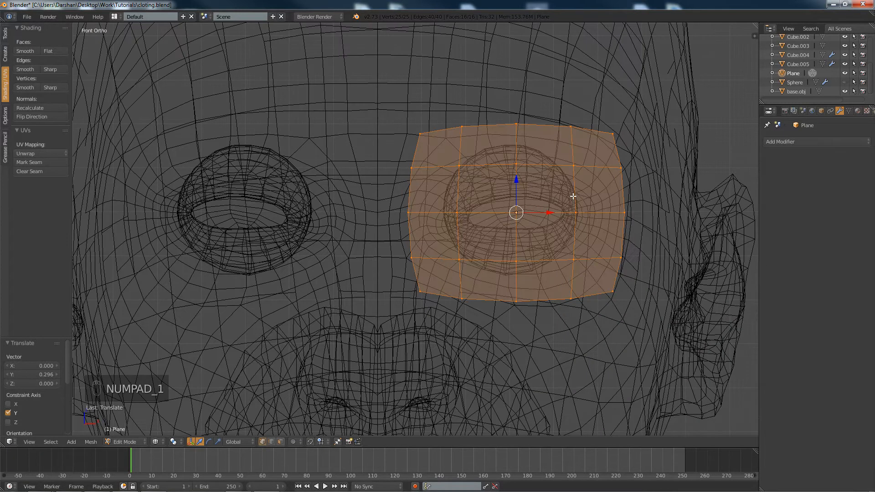
key("z")
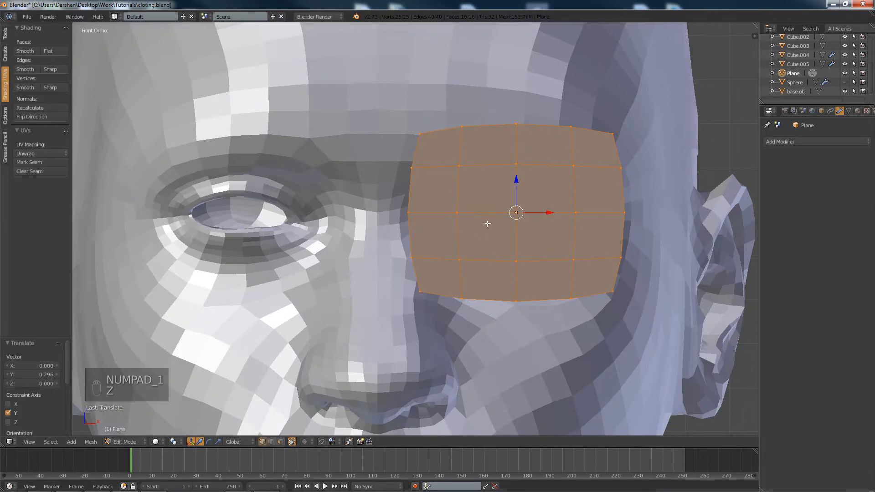
mouse_move(488, 224)
middle_mouse_down()
mouse_move(535, 219)
mouse_move(471, 225)
middle_mouse_up()
key("KP_1")
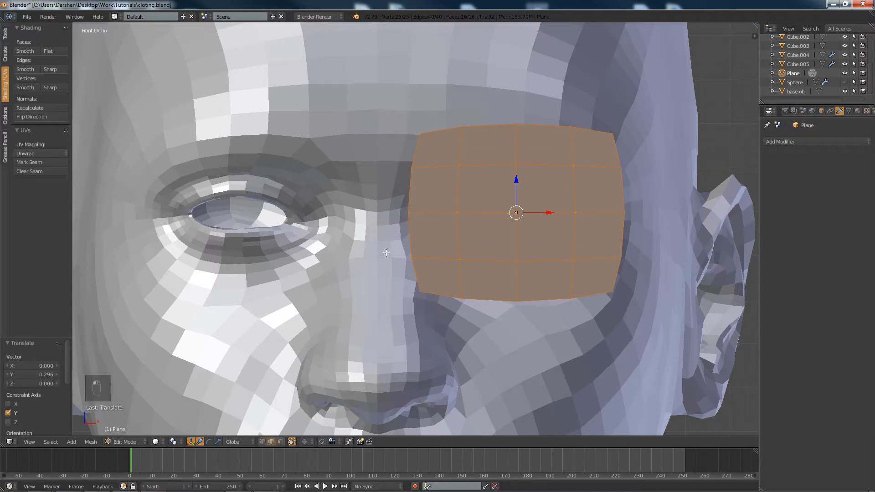
Extrude the upper three edges of the plane's nose side in place.
left_click(416, 245)
left_click(415, 158, "ctrl")
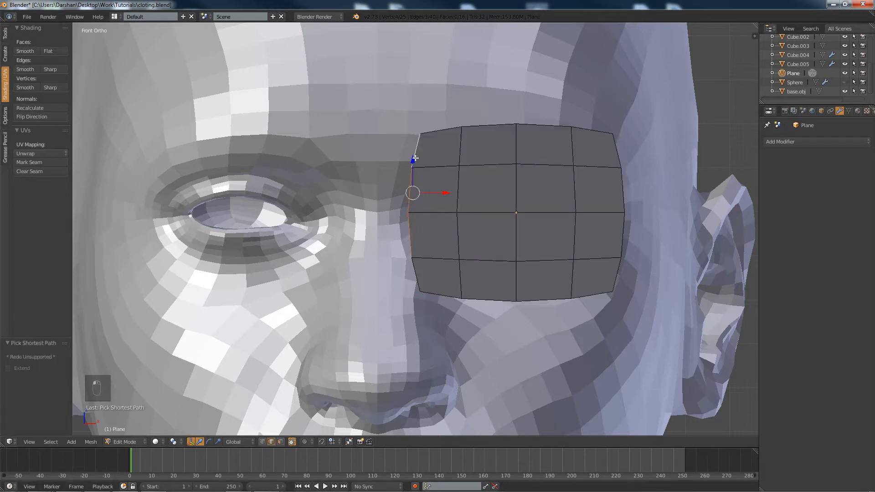
key("e")
right_click(415, 158)
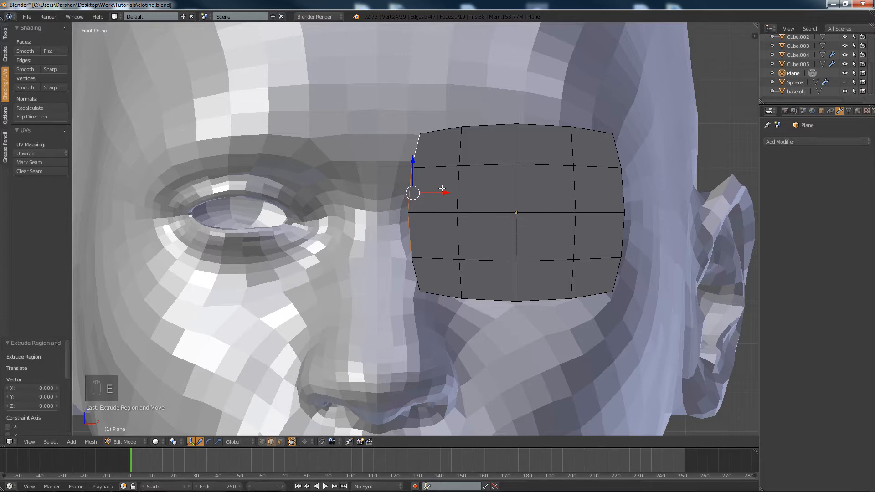
Show the front orthographic view in wireframe and move the extruded edges about -0.068 along X, towards the face's centre line.
key("KP_1")
key("KP_5")
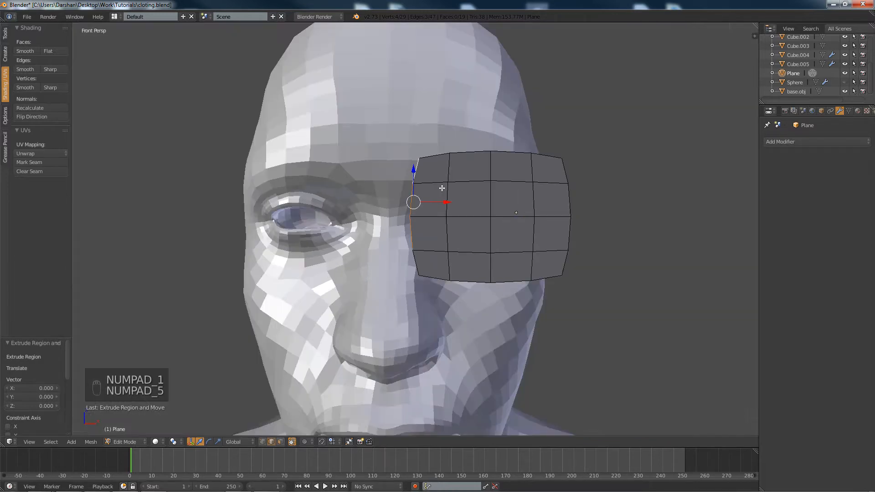
key("z")
scroll(442, 189, "up", 2)
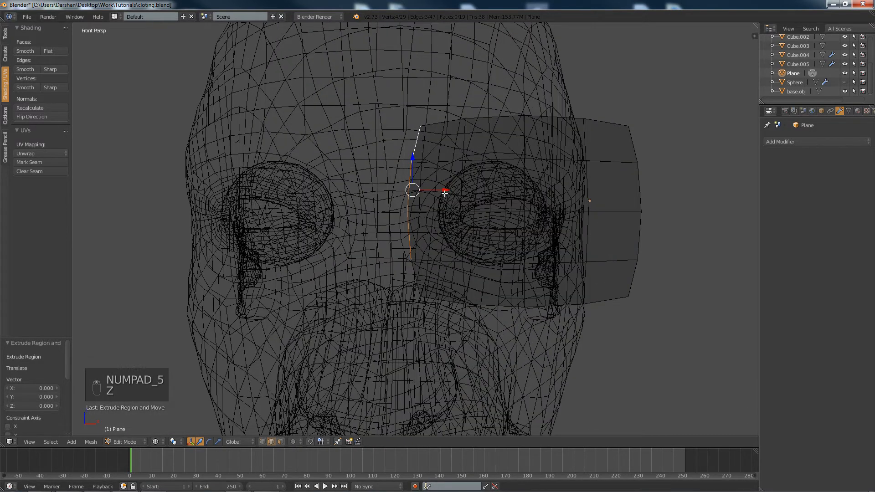
key("z")
key("KP_5")
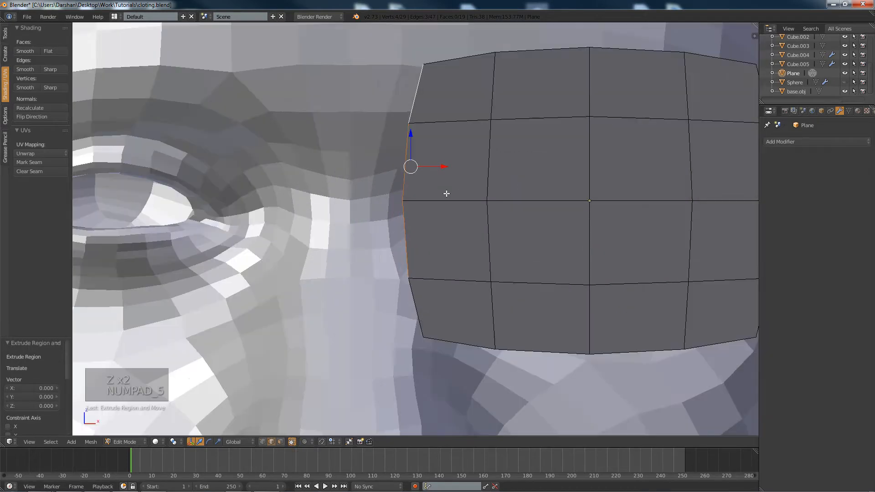
key("z")
key("g")
key("x")
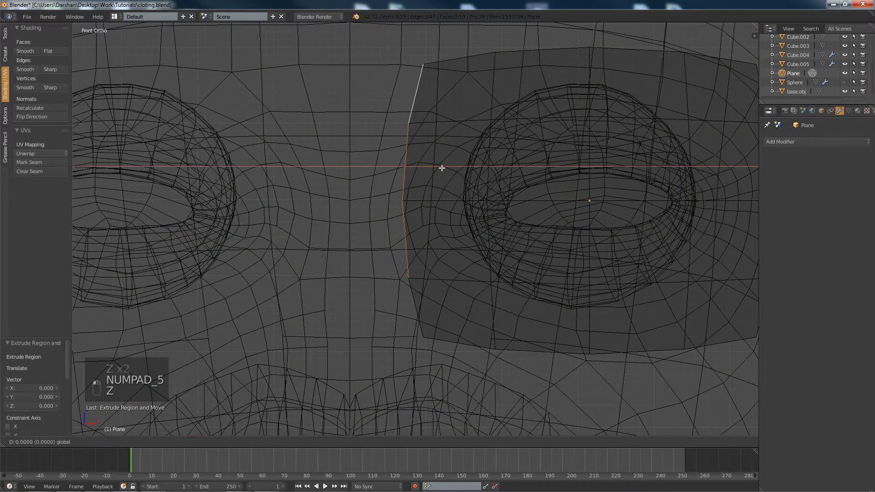
left_click(389, 170)
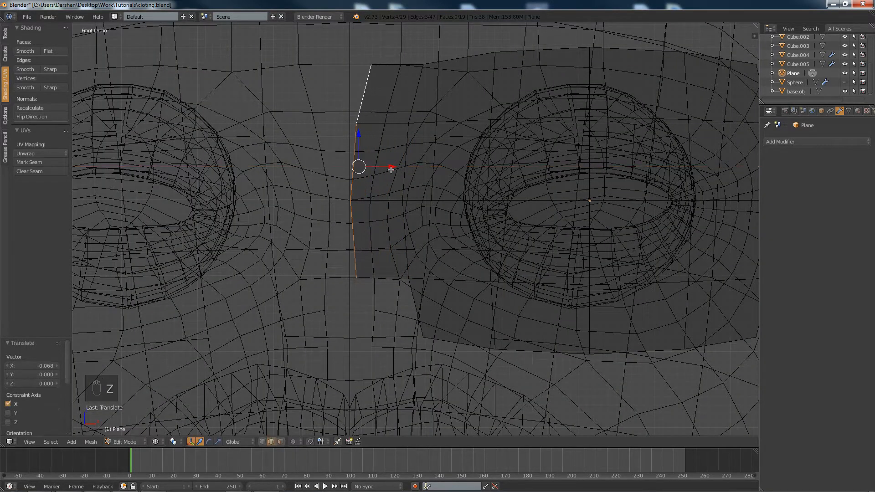
Flatten the extruded edges by scaling them to 0 along X and move them about -0.010 along X.
key("s")
key("x")
key("0")
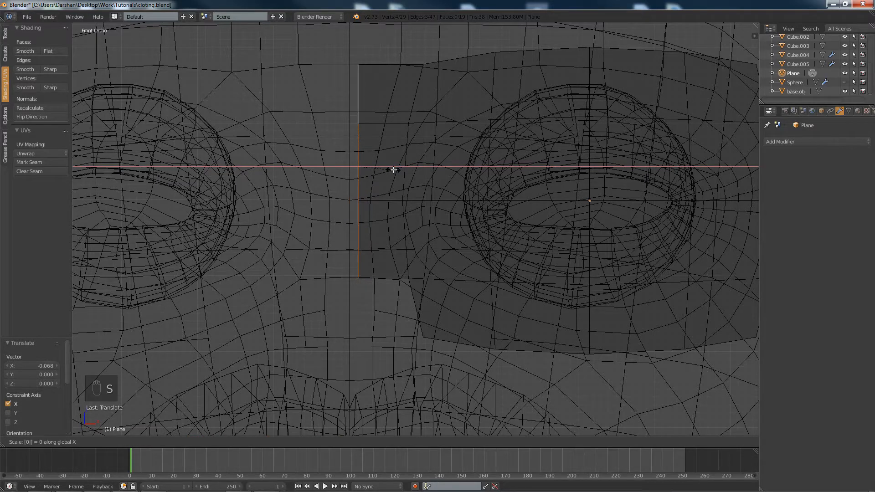
key("Return")
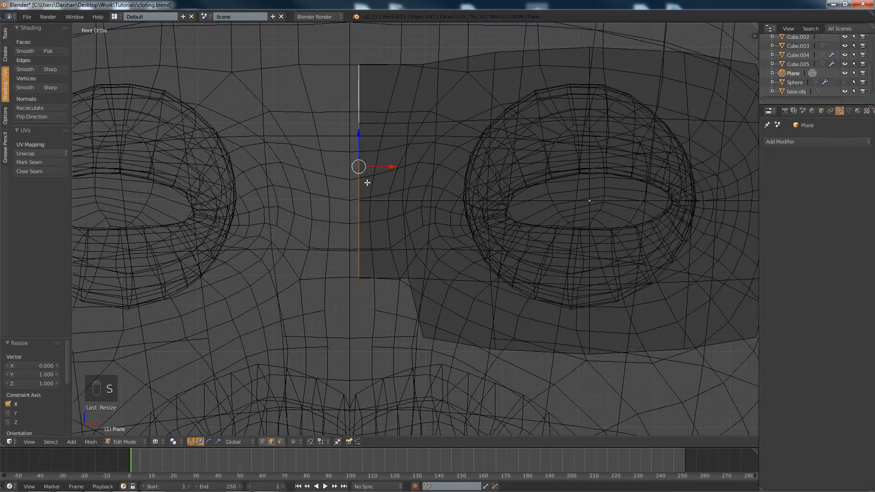
mouse_move(391, 167)
left_mouse_down()
mouse_move(358, 168)
mouse_move(386, 168)
left_mouse_up()
Snap the flattened edges to a vertex on the face's centre line along X, using Vertex snapping, and deselect everything in solid shading.
left_click(322, 441)
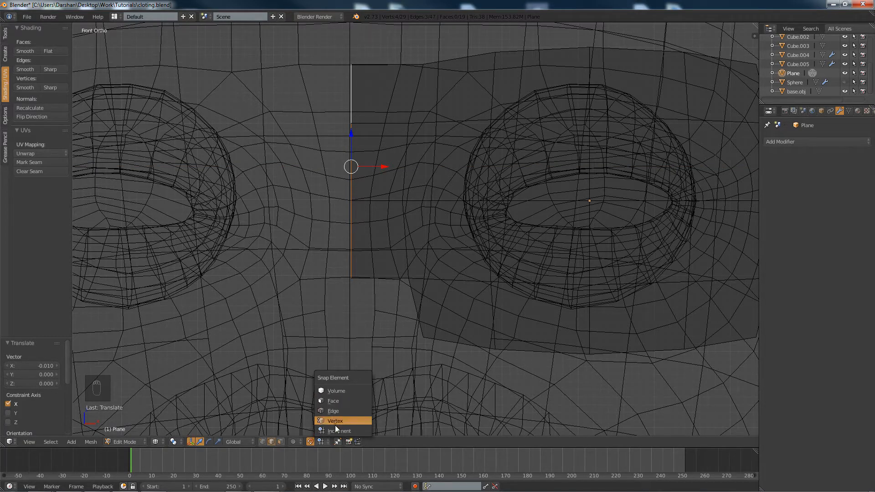
left_click(334, 420)
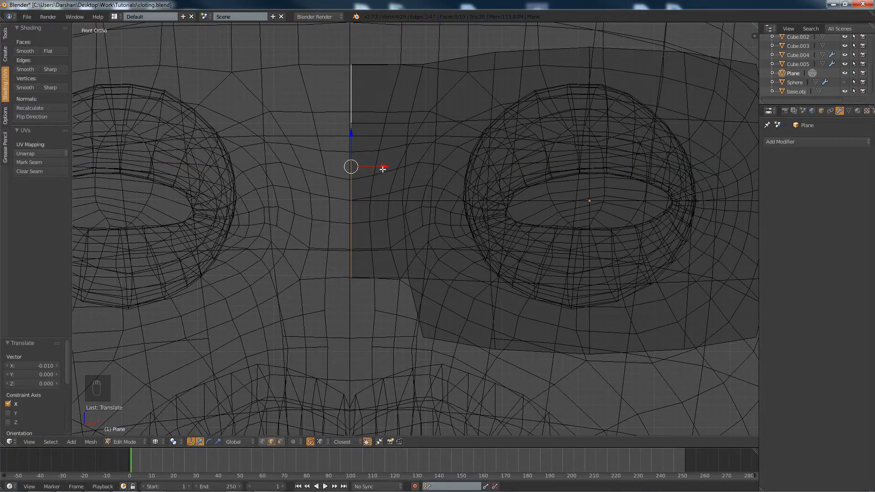
left_click_drag(384, 167, 350, 153)
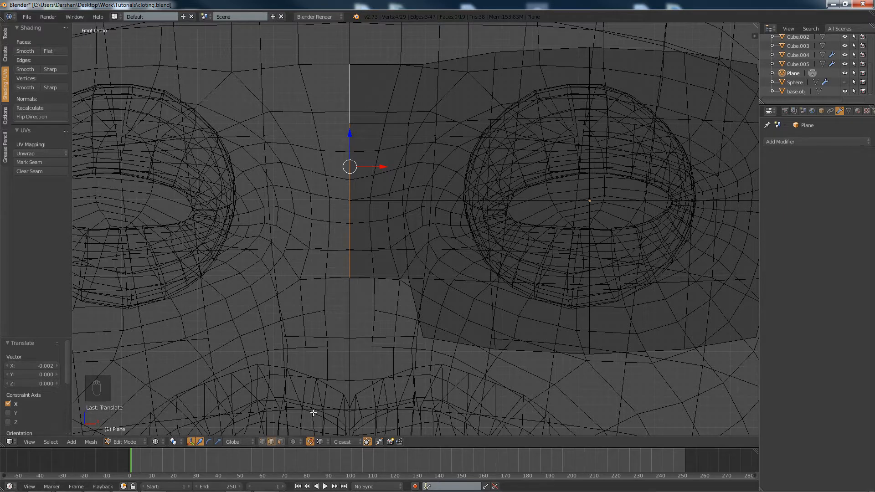
left_click(310, 441)
key("a")
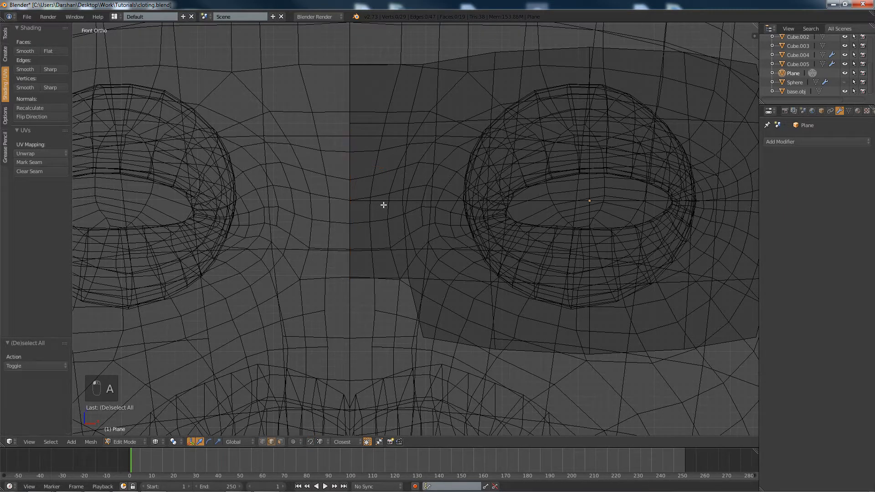
middle_click_drag(504, 194, 389, 189, "shift")
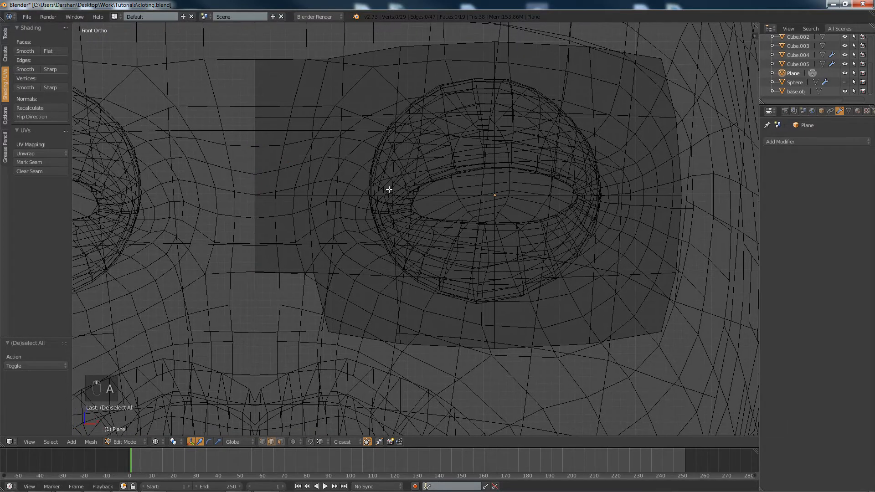
key("z")
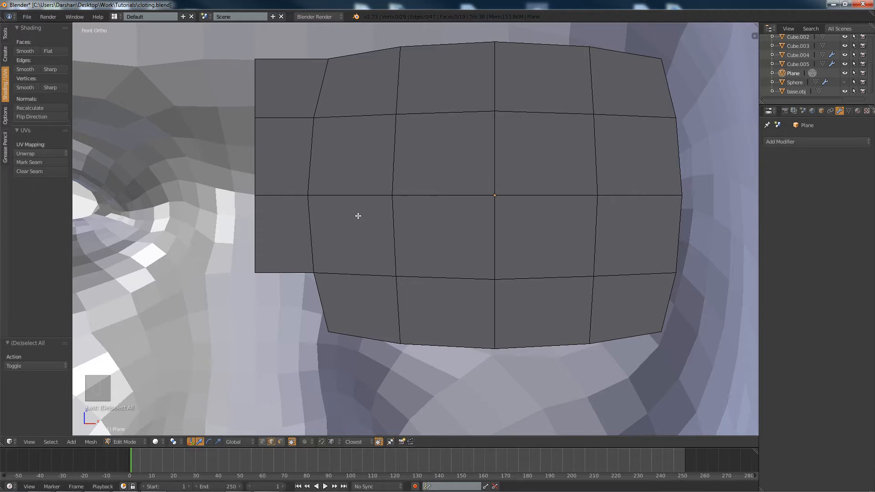
Undo the nose-side extrusion together with its moves and flattening, back to the plain four-by-four grid.
key("ctrl+z")
key("ctrl+z")
key("ctrl+z")
key("ctrl+z")
key("ctrl+z")
key("ctrl+z")
key("ctrl+z")
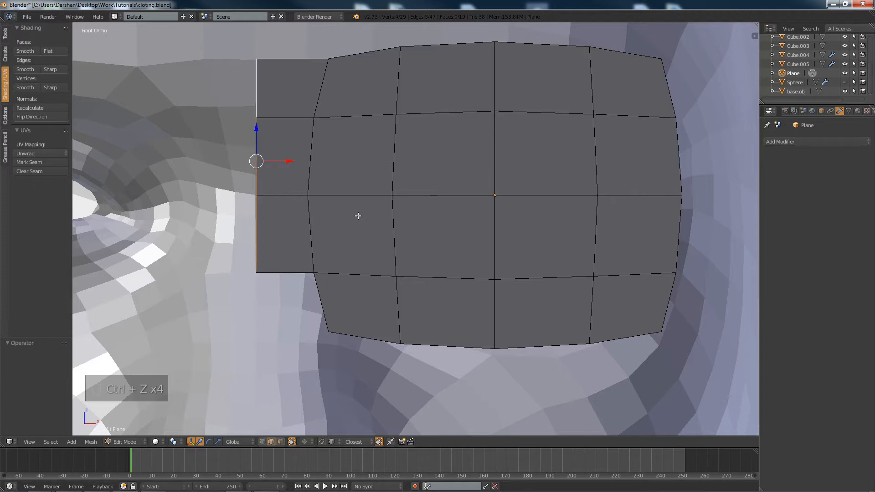
key("ctrl+z")
key("ctrl+z")
key("ctrl+z")
key("ctrl+z")
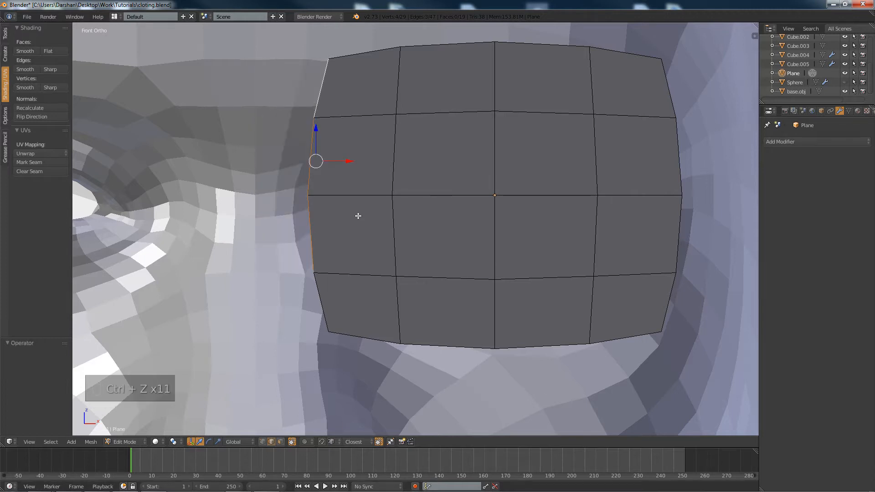
key("ctrl+z")
key("ctrl+z")
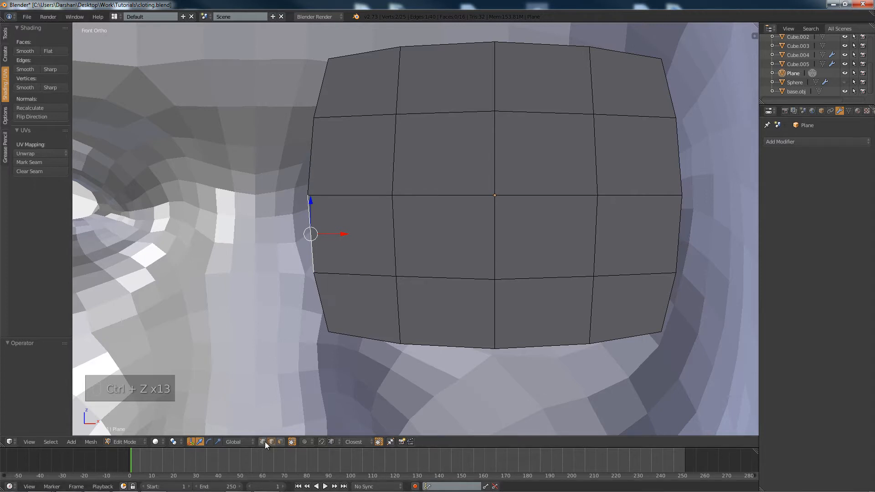
Flatten the five vertices along the lens's nose-side edge by scaling them to 0 along X.
right_click(318, 59)
right_click(328, 335, "ctrl")
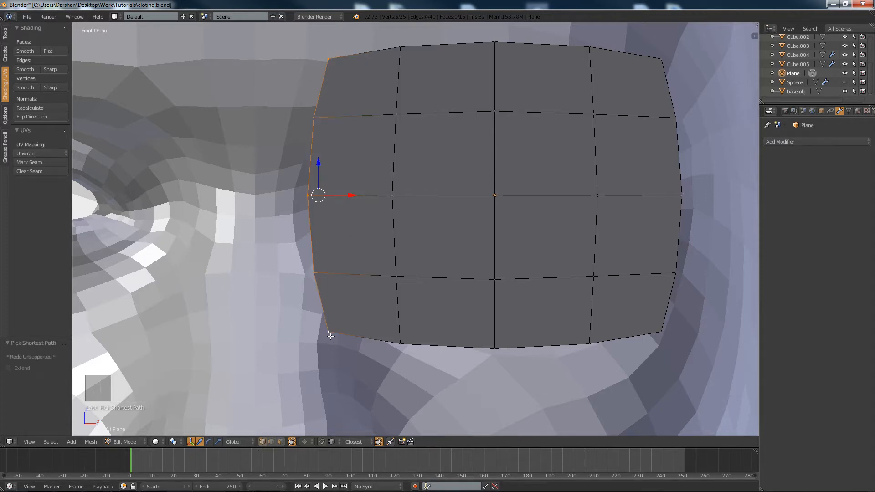
key("s")
key("z")
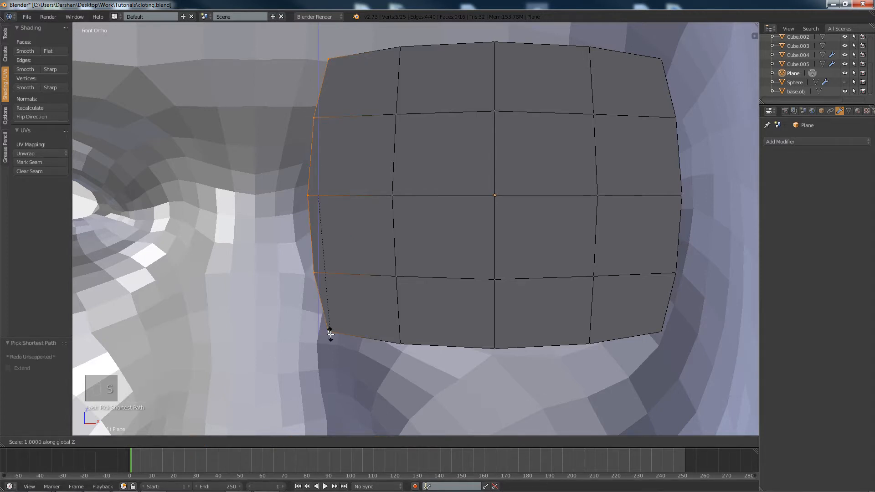
key("x")
key("0")
key("Return")
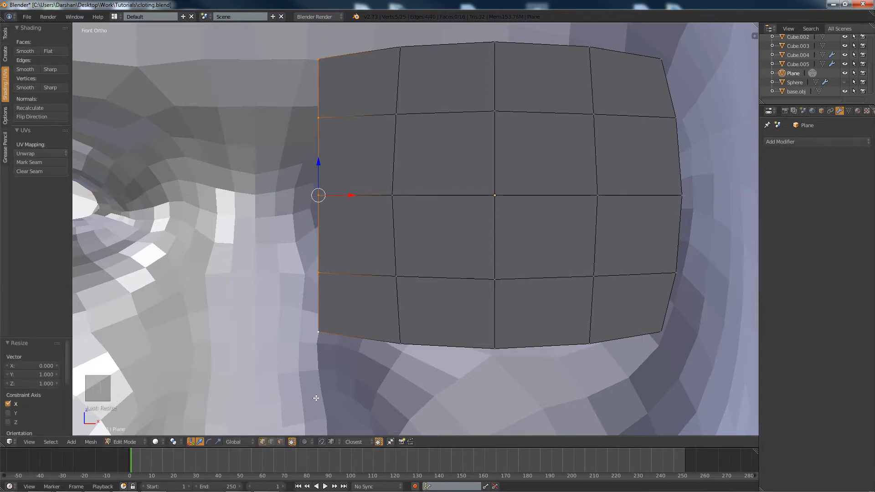
Snap the flattened nose-side edge to the face's centre line, about -0.083 along X, and select its lowest vertex in solid shading.
left_click(321, 442)
key("z")
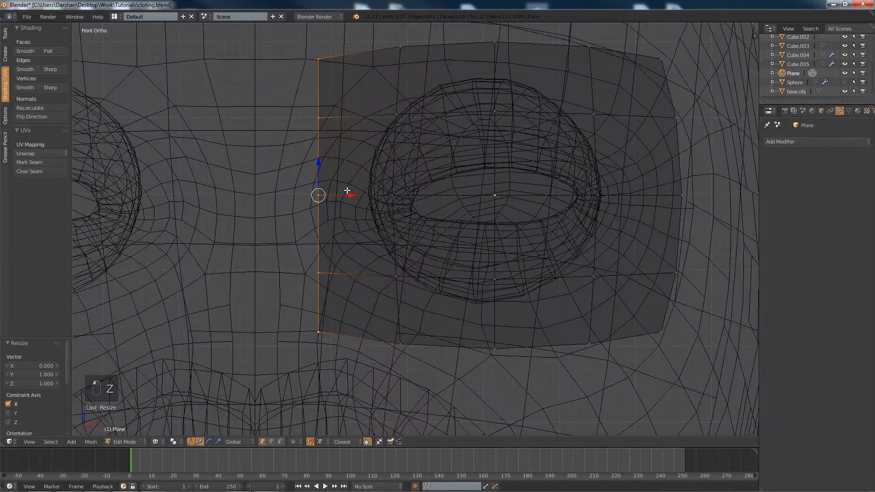
left_click_drag(351, 192, 247, 201)
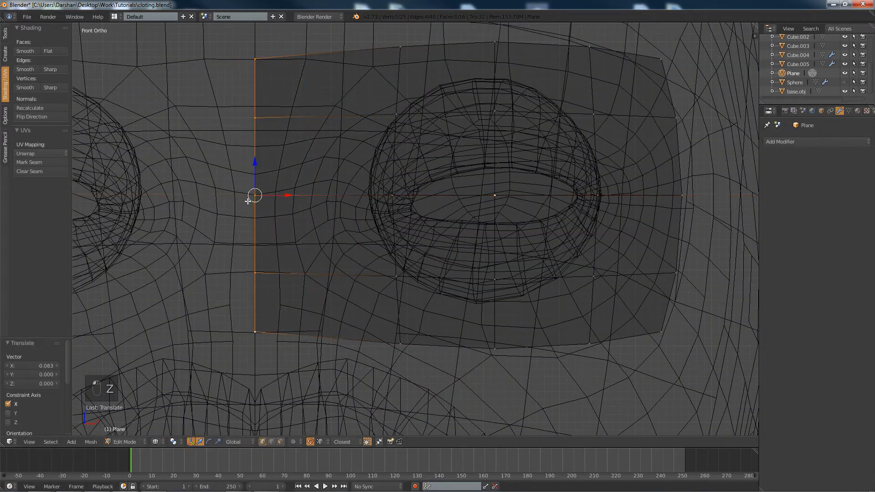
key("z")
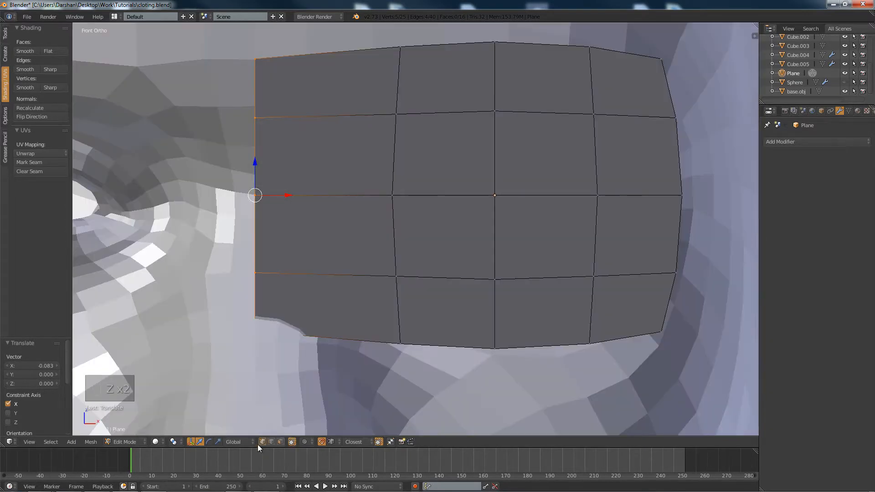
right_click(255, 324)
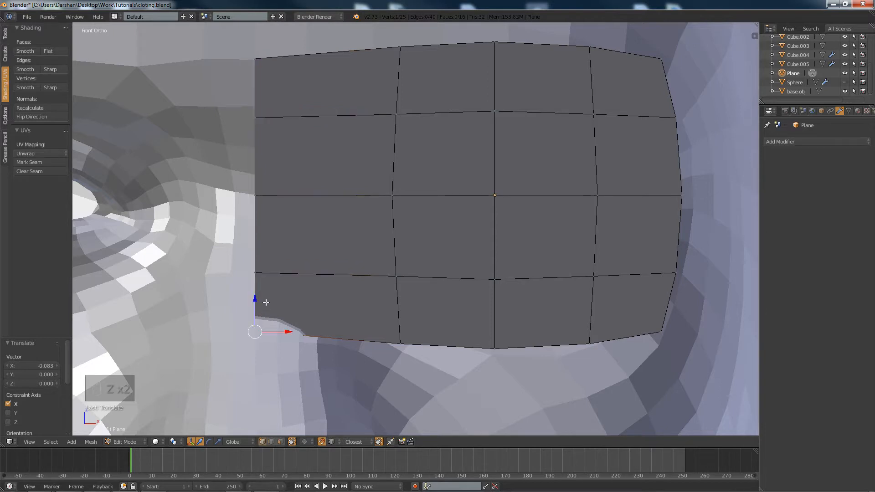
key("g")
key("z")
left_click(260, 285)
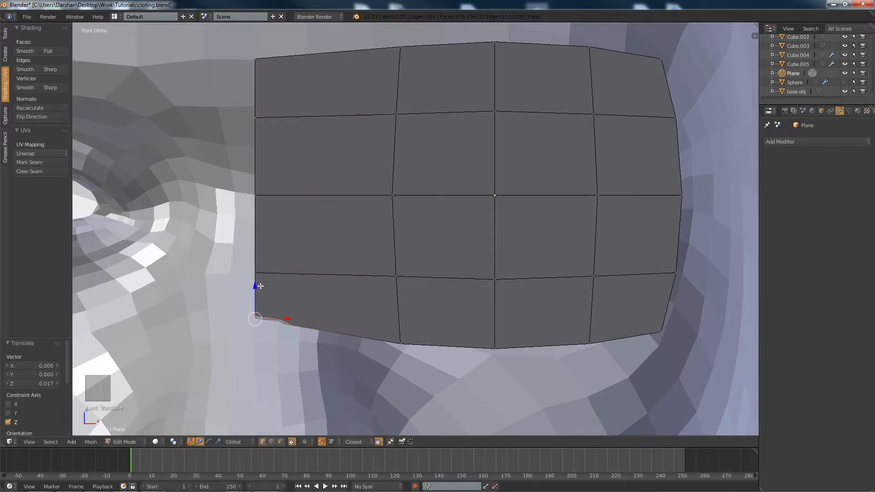
key("ctrl+z")
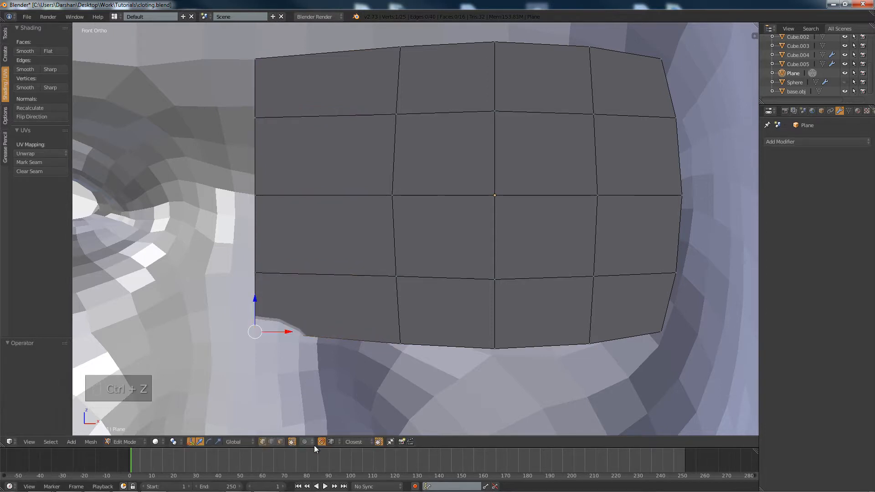
Without snapping, move the nose-side corner vertex about 0.089 along X and 0.018 along Z, and the vertex above it about 0.053 along Z.
left_click_drag(279, 332, 337, 329)
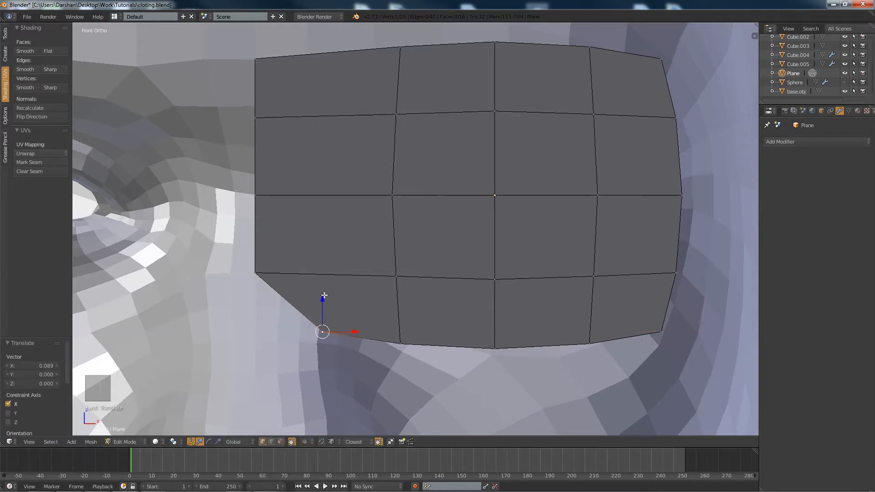
mouse_move(323, 297)
left_mouse_down()
mouse_move(335, 297)
mouse_move(333, 278)
mouse_move(325, 289)
left_mouse_up()
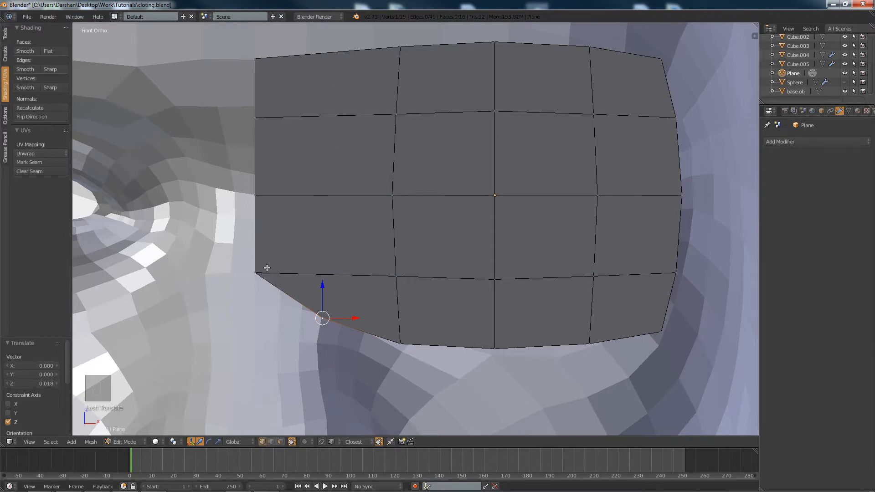
right_click(256, 272)
left_click_drag(255, 240, 258, 199)
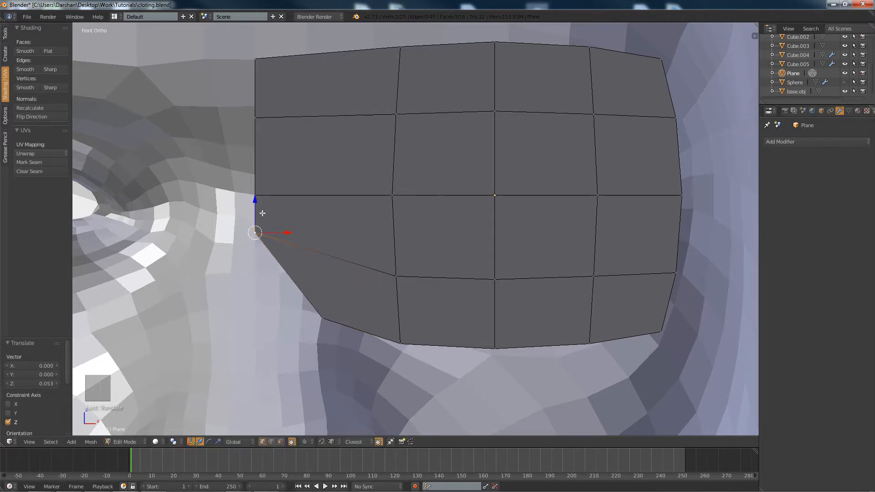
key("a")
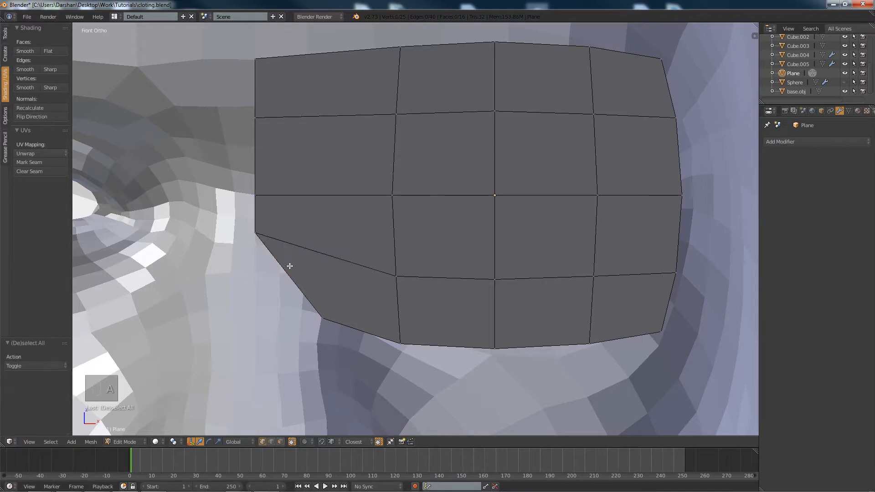
Add one vertical loop cut through the nose-side column of faces, slid by about -0.12.
key("ctrl+r")
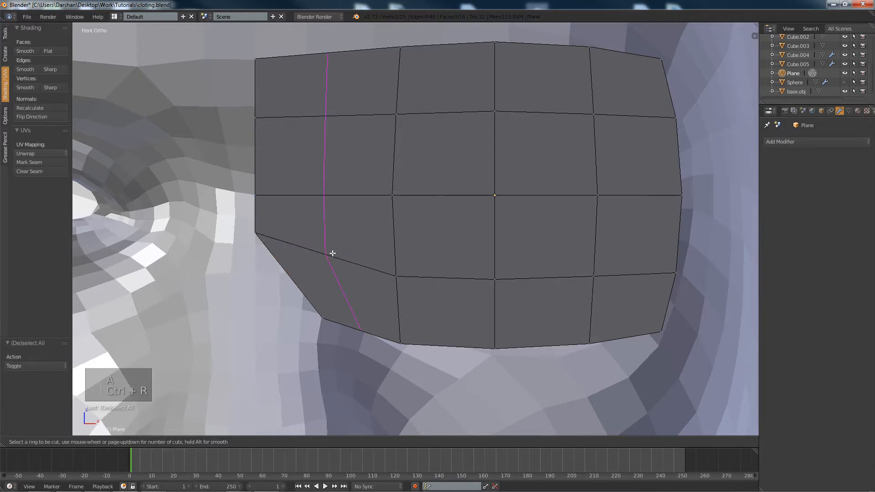
left_click(335, 254)
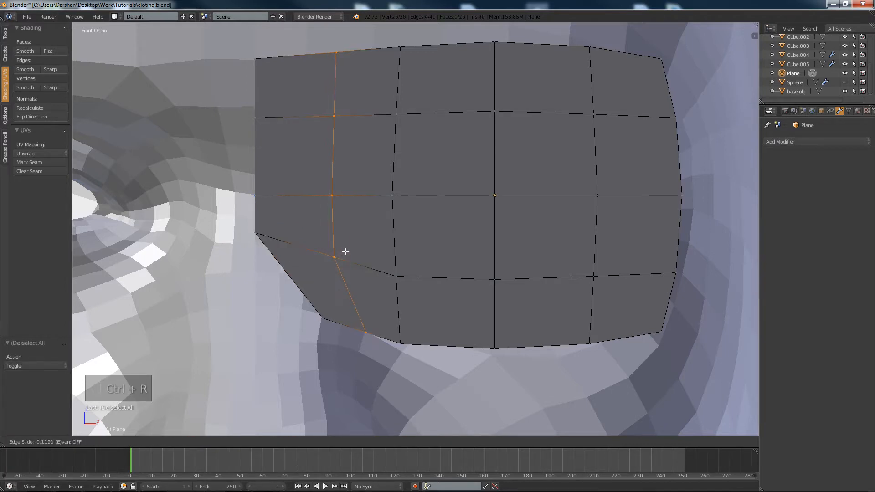
left_click(341, 251)
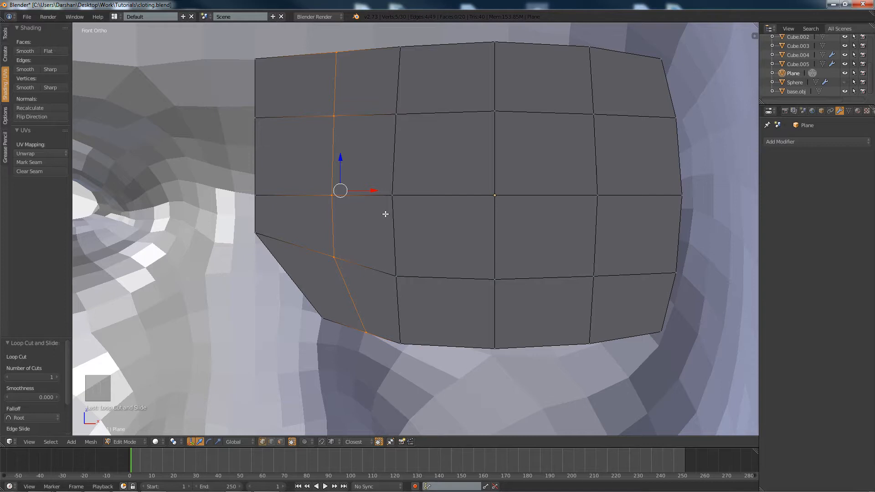
middle_click_drag(599, 111, 471, 115, "shift")
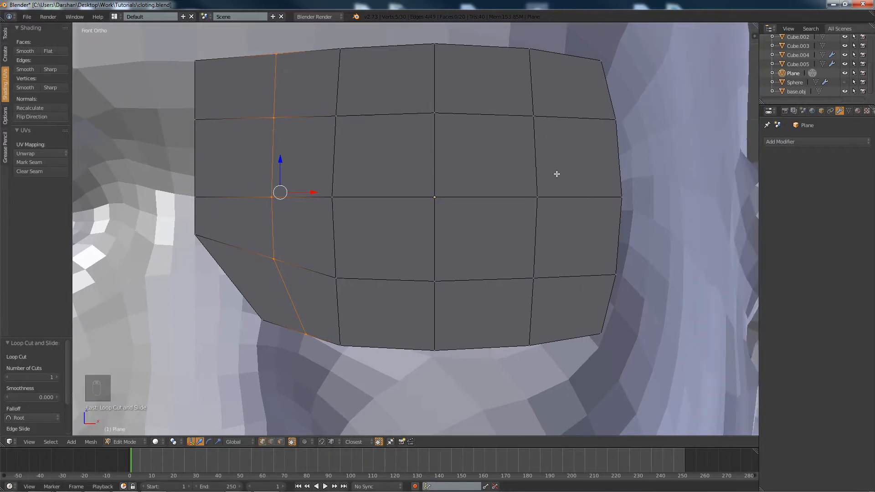
right_click(591, 59)
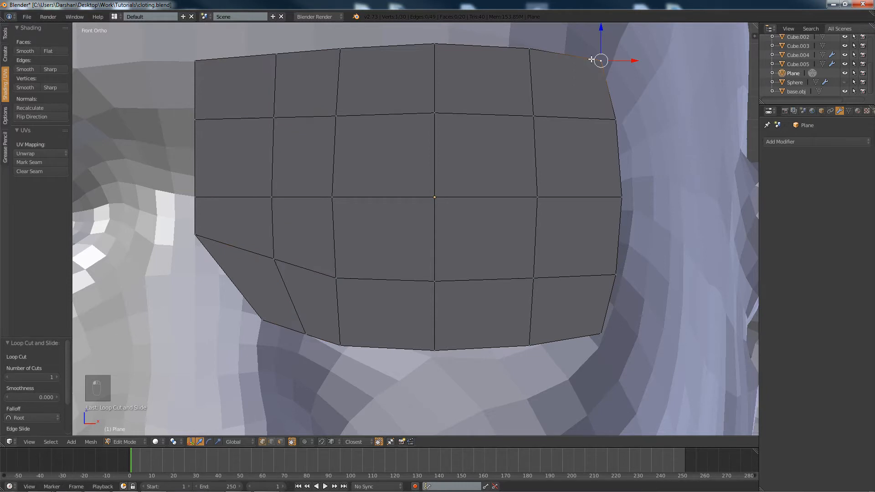
right_click(599, 332, "ctrl")
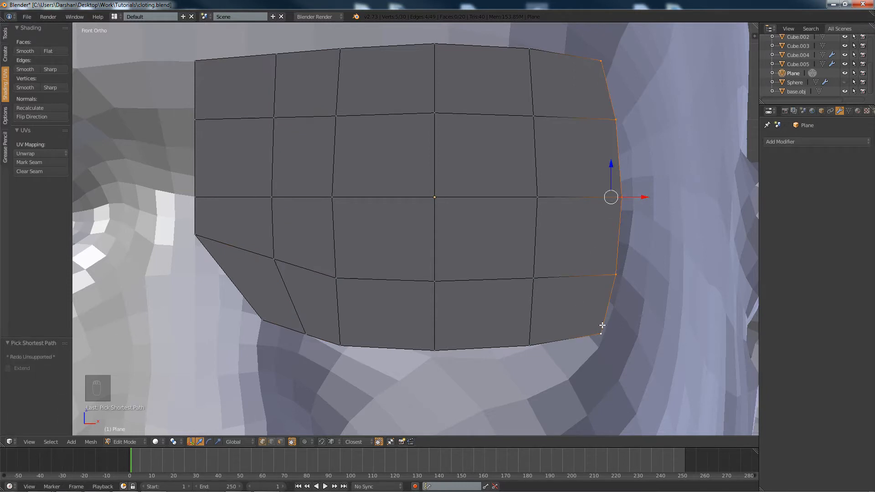
key("s")
key("x")
key("0")
key("Return")
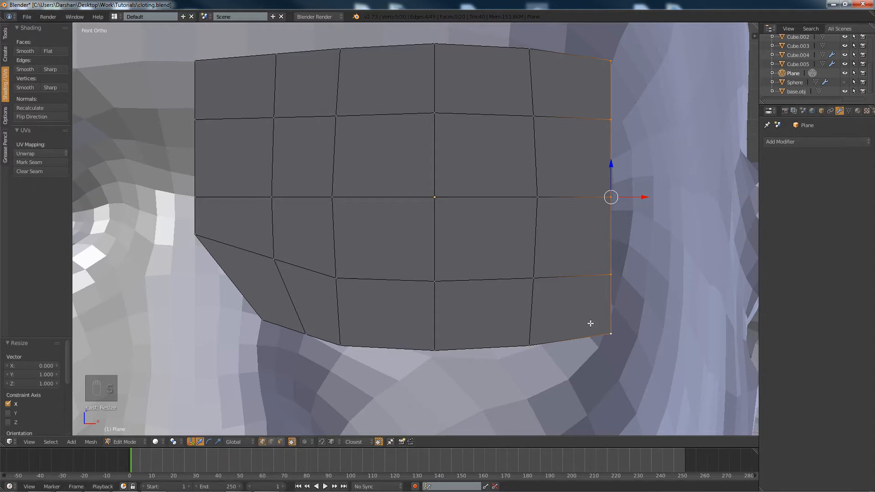
key("ctrl+z")
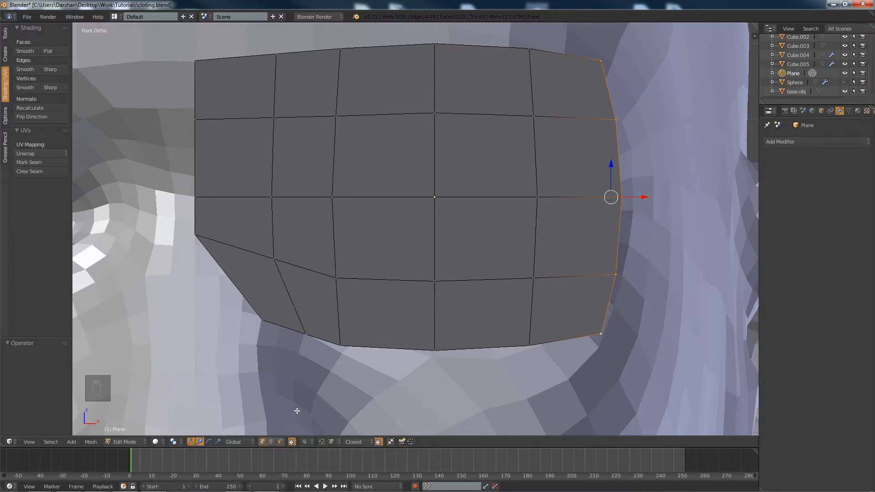
Delete the six inner faces of the lens plane to leave a one-face-wide frame around the eye.
left_click(280, 441)
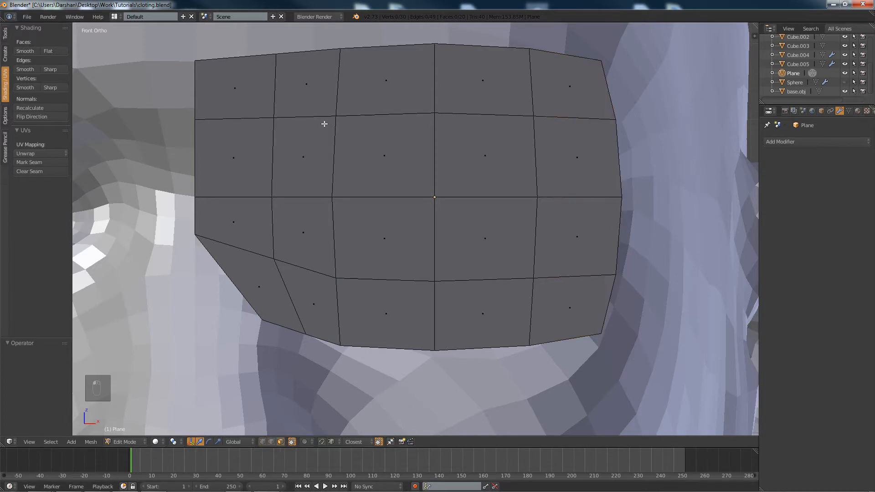
right_click(308, 152)
right_click(319, 259, "ctrl")
right_click(503, 252, "ctrl")
right_click(488, 149, "ctrl")
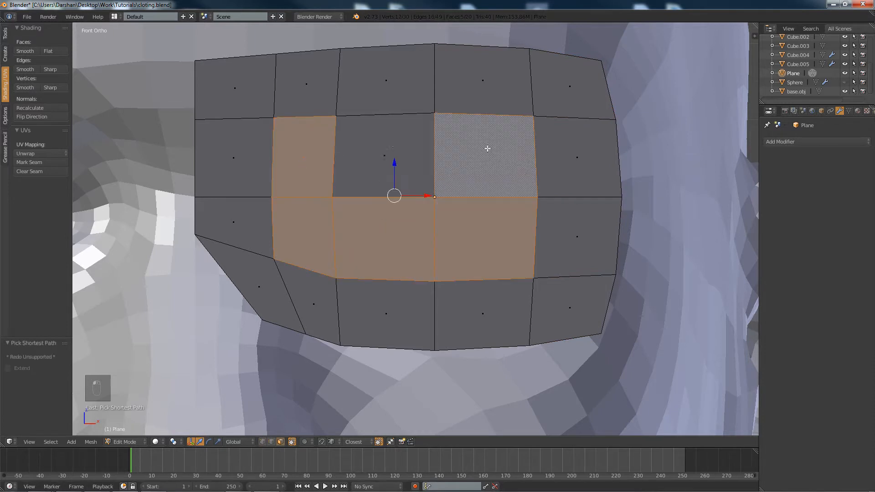
right_click(392, 144, "ctrl")
key("Delete")
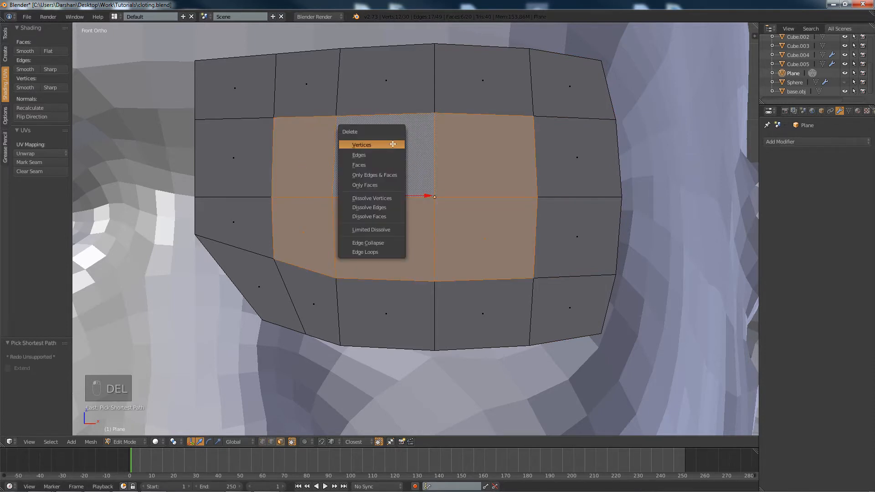
left_click(367, 164)
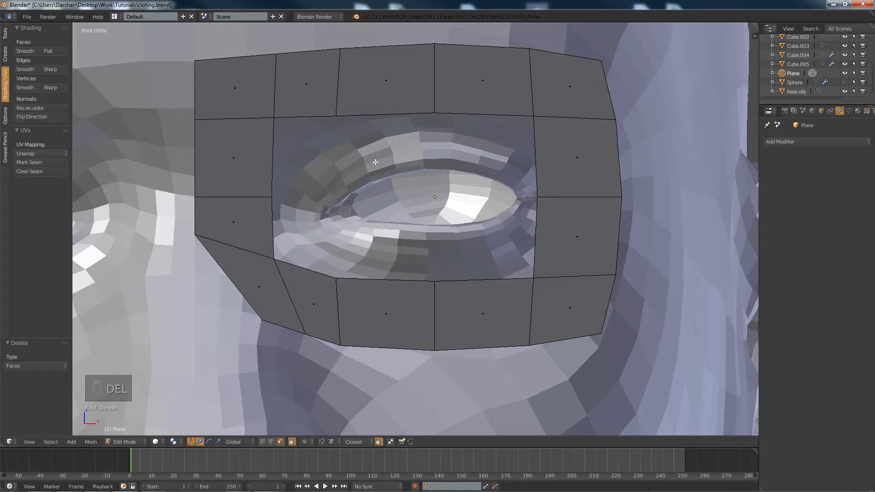
Raise both vertices of the horizontal middle edge on the frame's nose side about 0.028 along Z.
left_click(262, 442)
left_click(272, 199)
left_click(195, 197, "shift")
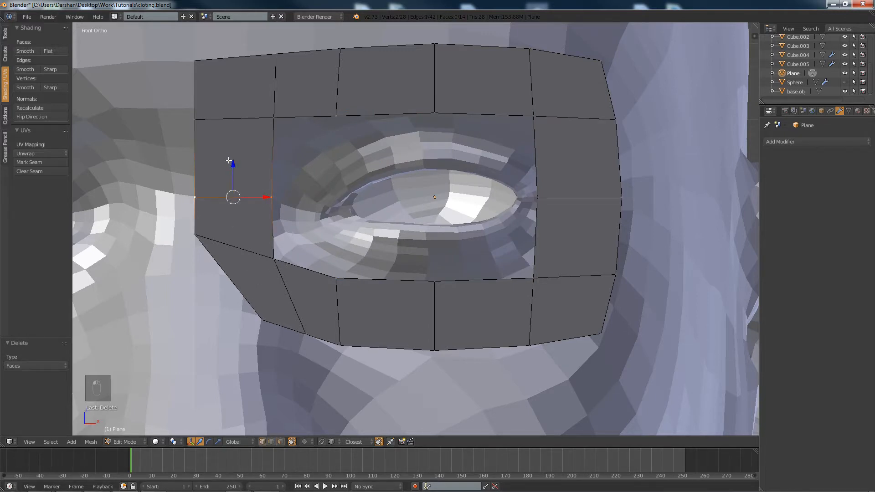
key("g")
key("z")
left_click(230, 143)
Move the inner rim's middle nose-side vertex about -0.031 along X and the rim's upper nose-side corner vertex about -0.017 along X.
left_click(281, 174)
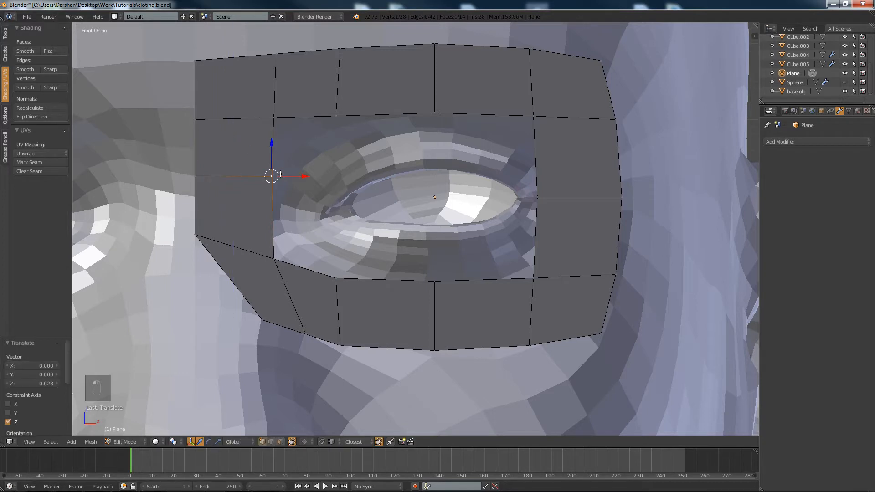
key("g")
key("x")
left_click(275, 180)
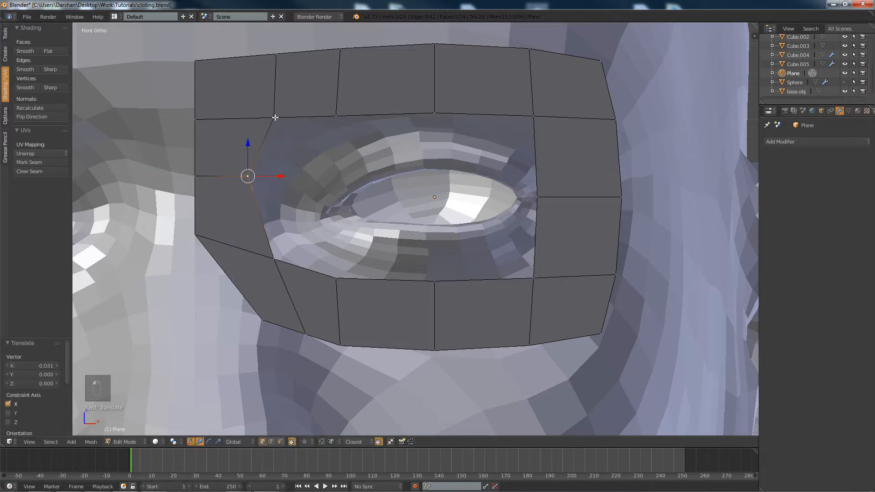
left_click(273, 118)
key("g")
key("x")
left_click(287, 215)
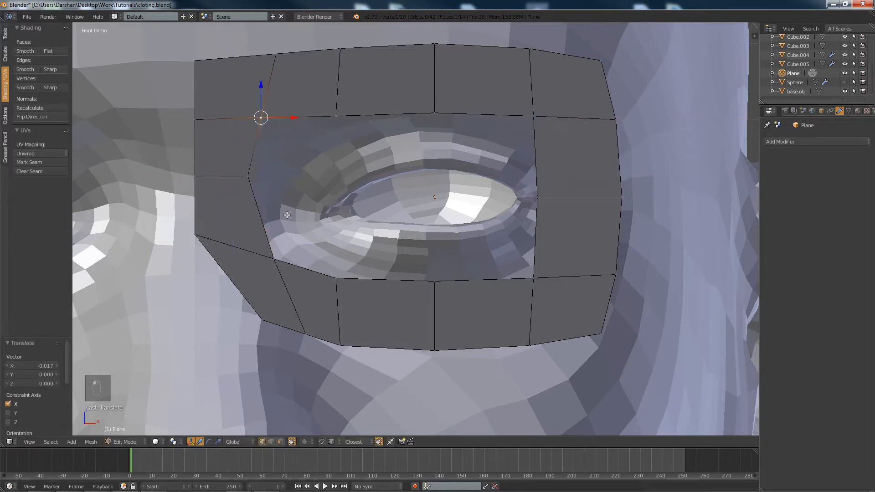
Move the inner rim's lower nose-side vertex about -0.022 along X and 0.026 along Z.
left_click(274, 259)
key("g")
key("x")
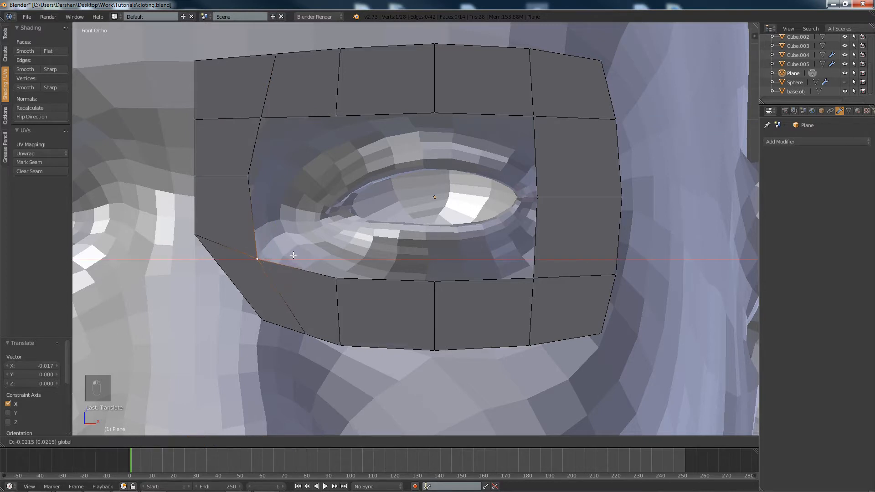
left_click(261, 225)
key("g")
key("z")
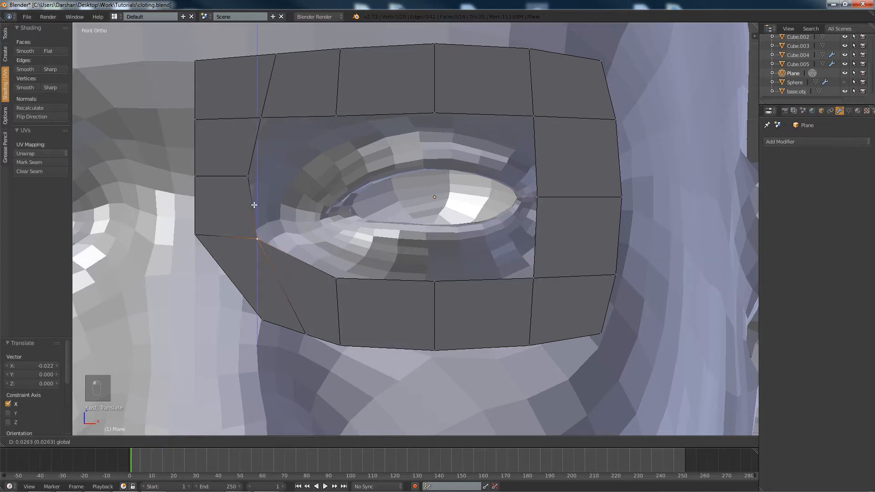
left_click(254, 201)
Move the loop cut's bottom vertex on the outer rim about -0.023 along X and 0.005 along Z.
right_click(303, 334)
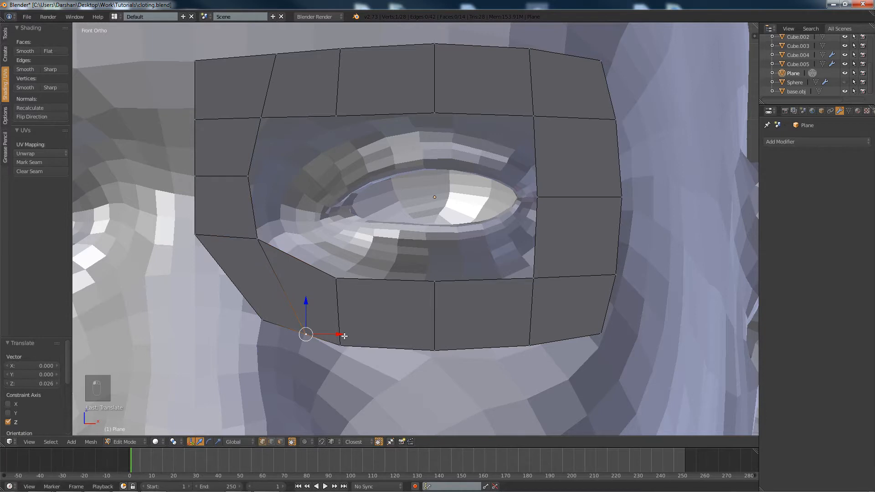
key("g")
key("x")
left_click(327, 336)
key("g")
key("z")
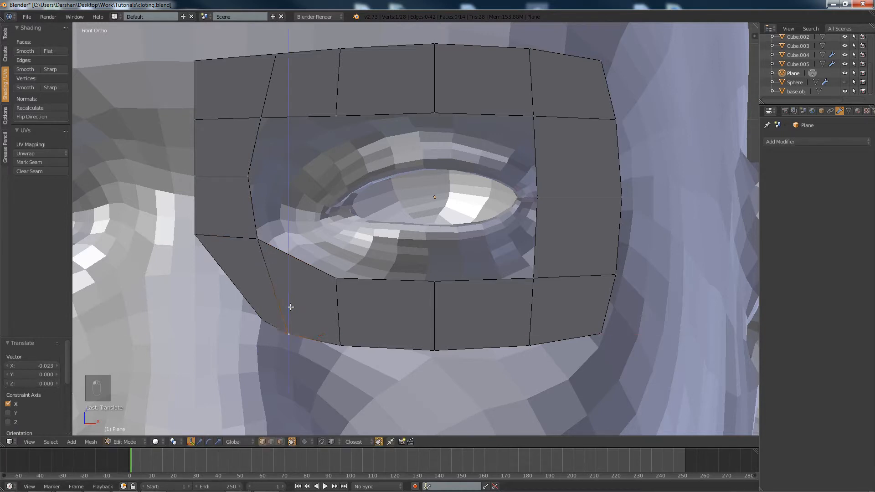
left_click(307, 287)
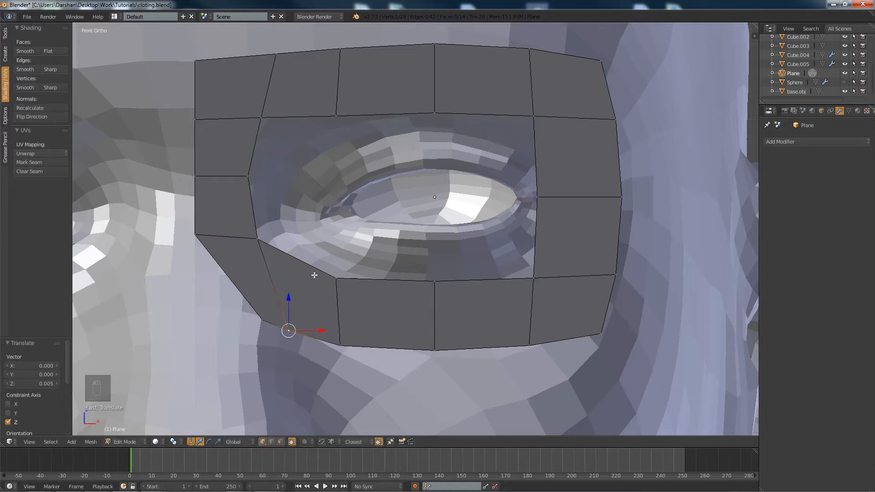
Move the inner rim's middle temple-side vertex about 0.026 along X.
key("a")
right_click(537, 197)
key("g")
key("x")
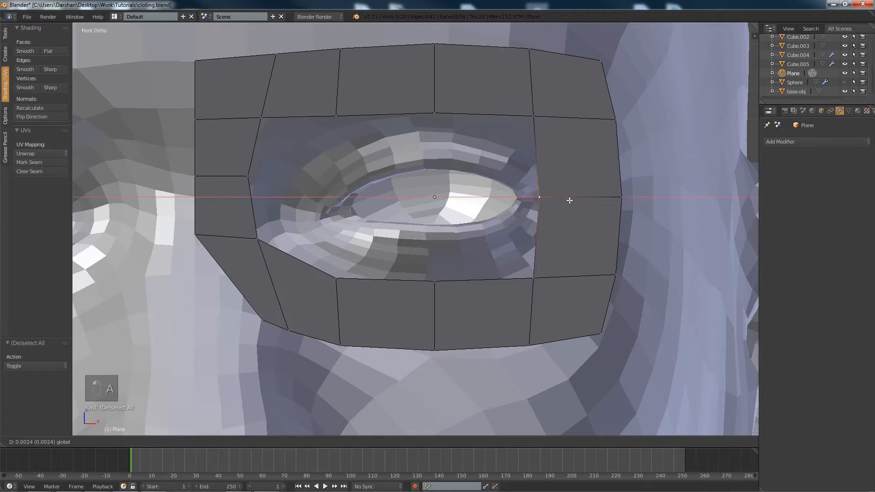
left_click(586, 197)
Move the inner rim's lower and upper temple-side corner vertices each about 0.020 along X.
right_click(534, 277)
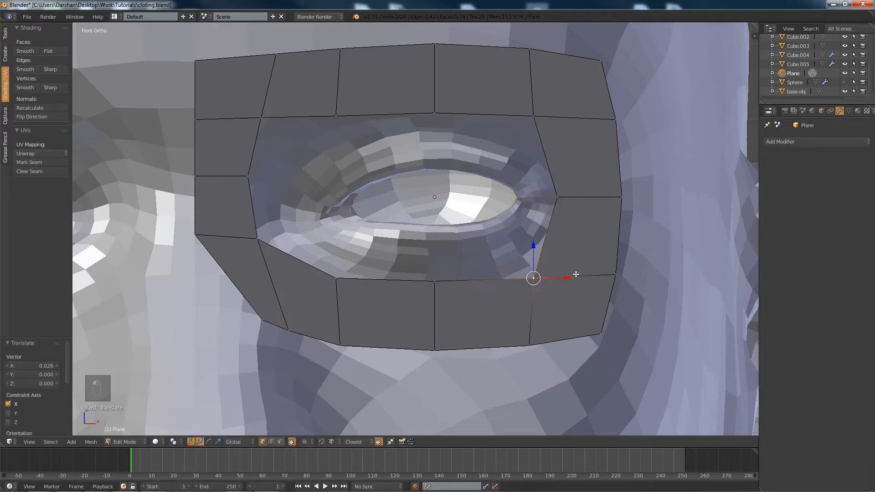
key("g")
key("x")
left_click(581, 281)
right_click(534, 116)
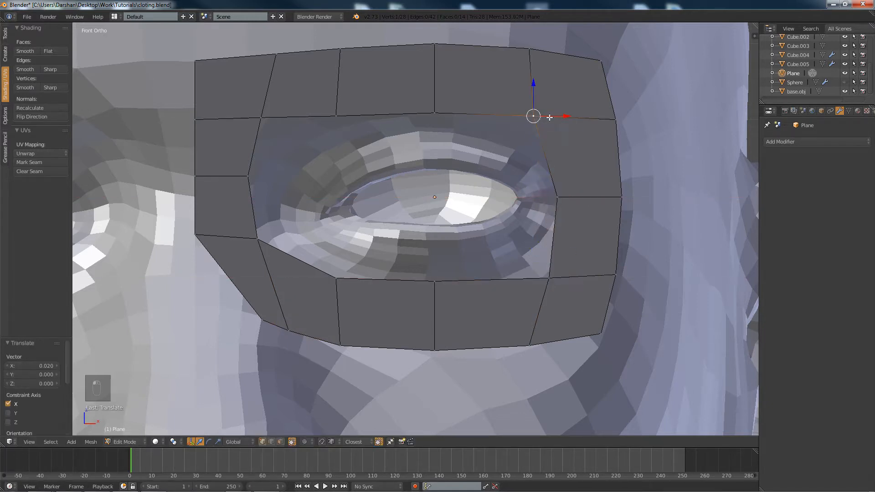
key("g")
key("x")
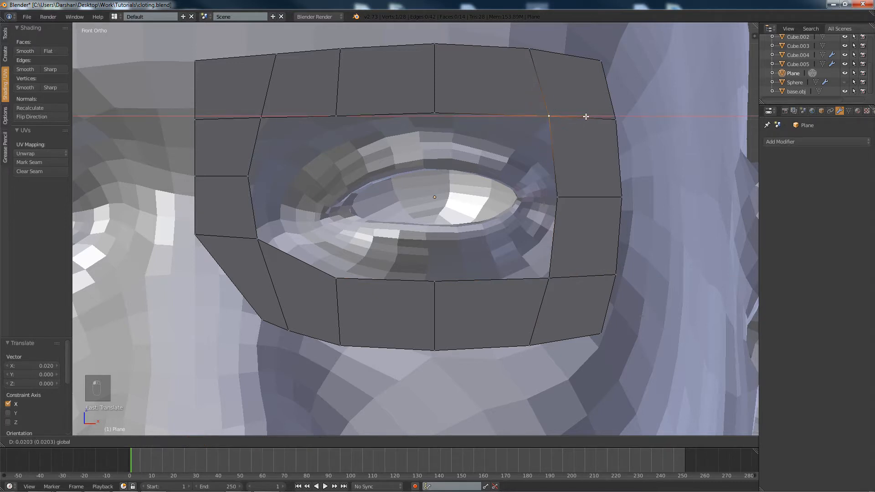
left_click(585, 116)
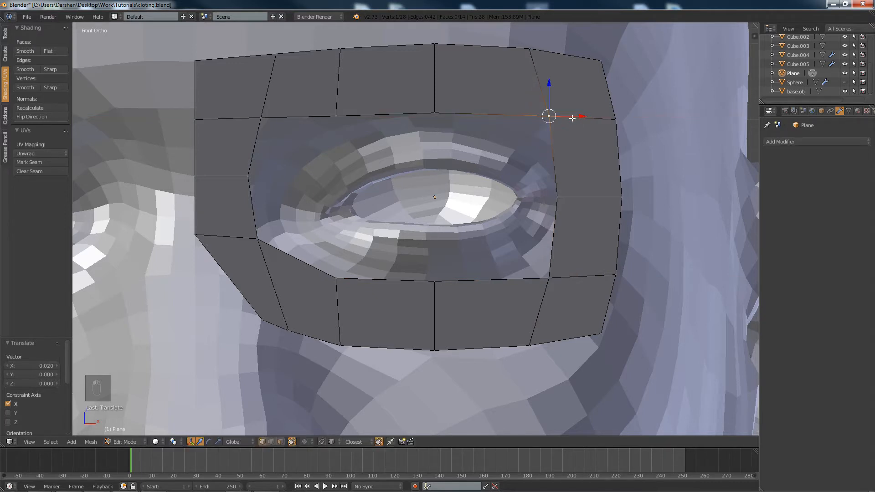
Raise the two middle vertices on the inner rim's upper edge about 0.012 along Z.
right_click(199, 118)
right_click(616, 118, "ctrl")
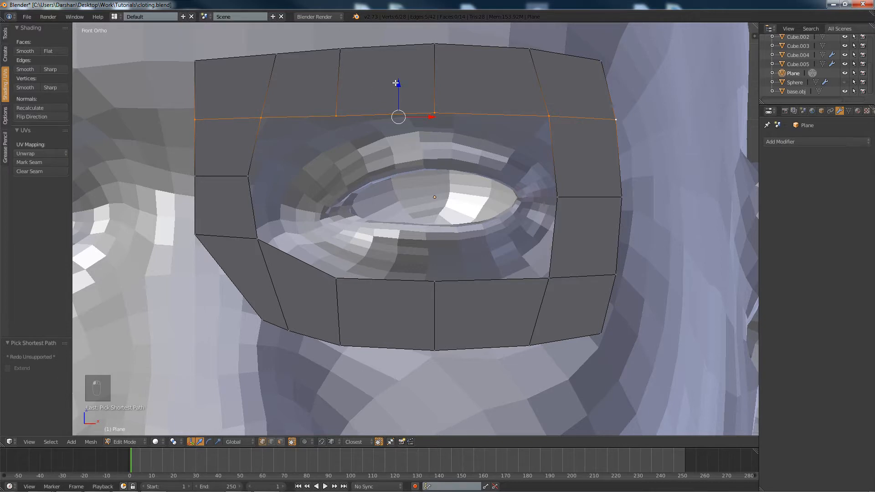
right_click(340, 117)
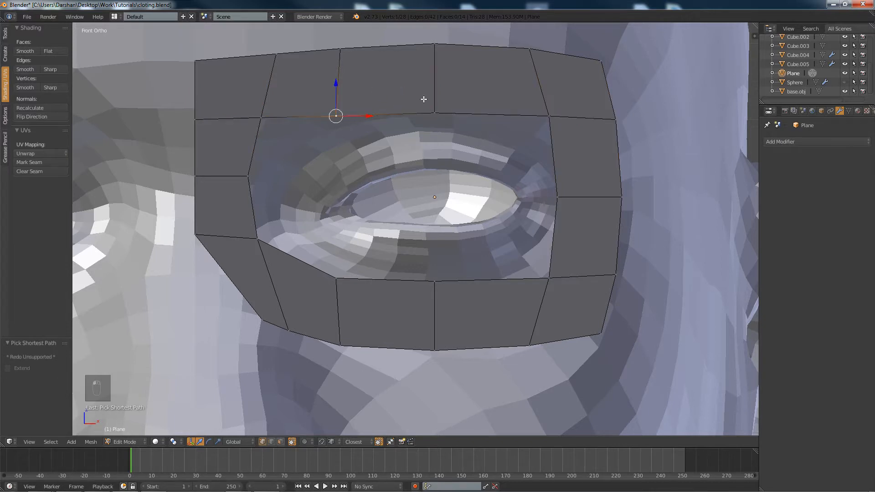
right_click(442, 107, "shift")
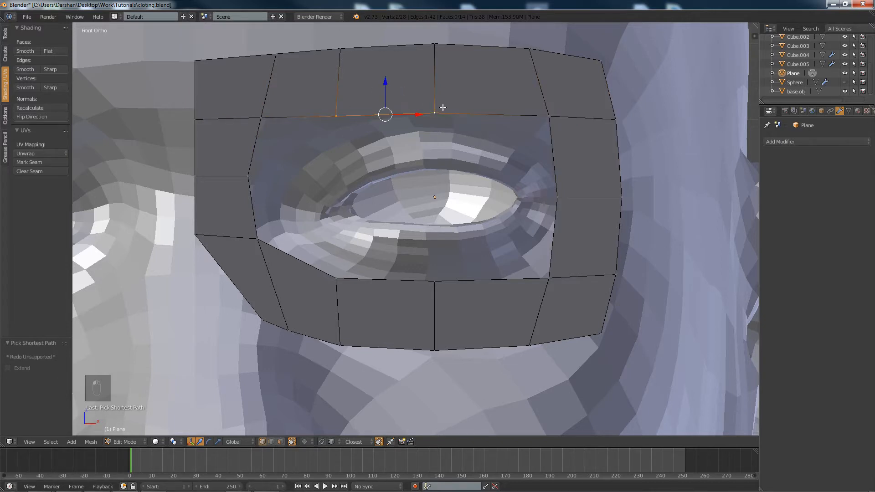
key("g")
key("z")
left_click(385, 69)
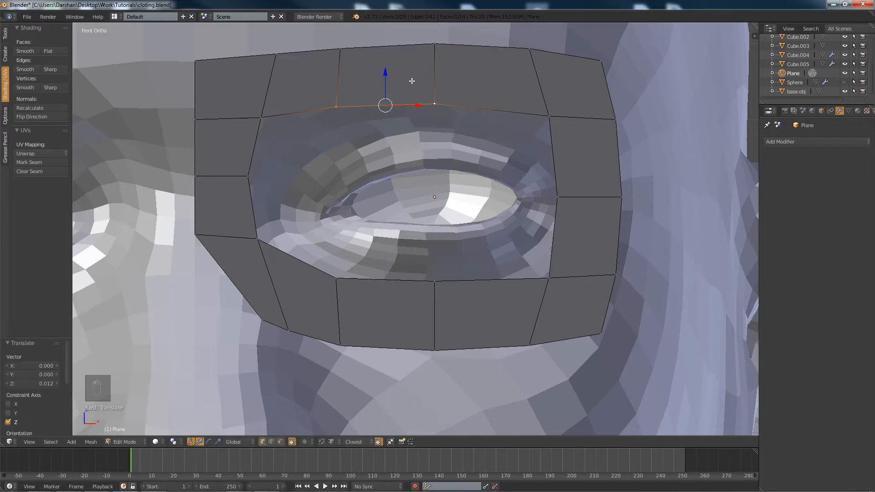
Move the inner rim's upper vertex above the eye's centre about 0.025 along X.
right_click(456, 100)
key("g")
key("x")
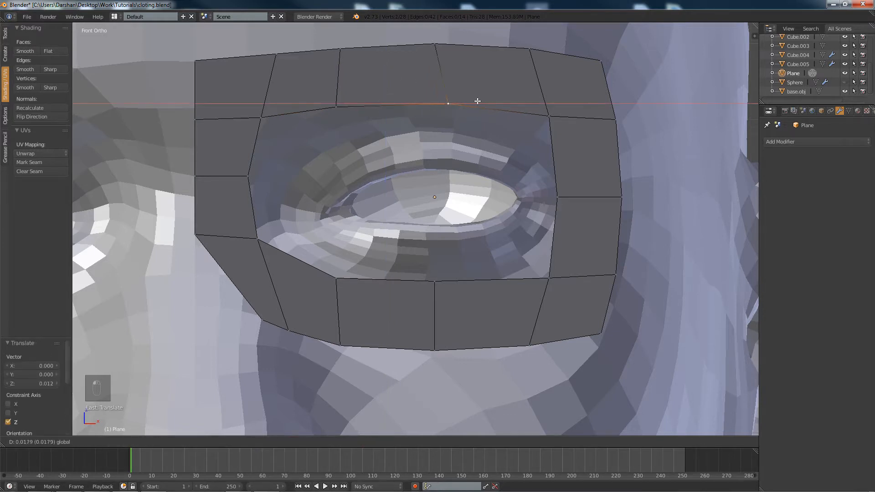
left_click(483, 100)
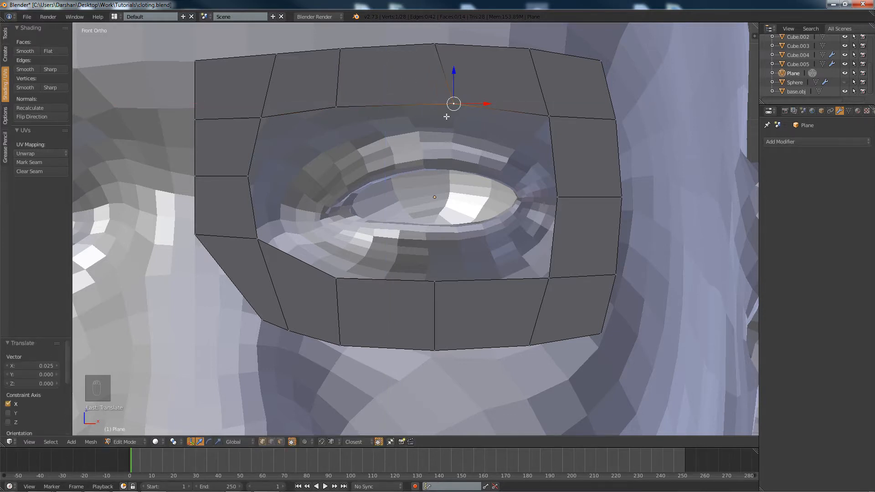
Add a Mirror modifier on the X axis to the frame and enable Clipping.
mouse_move(492, 224)
middle_mouse_down()
mouse_move(428, 221)
mouse_move(493, 230)
middle_mouse_up()
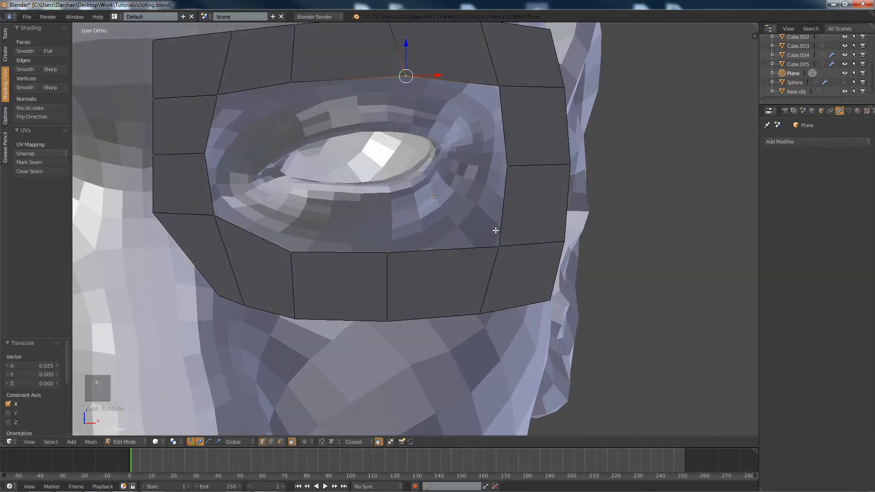
left_click(815, 142)
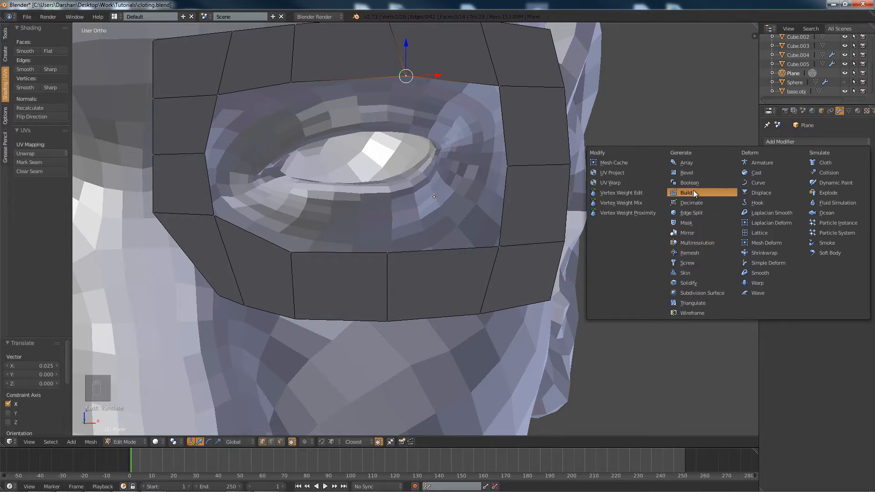
left_click(706, 234)
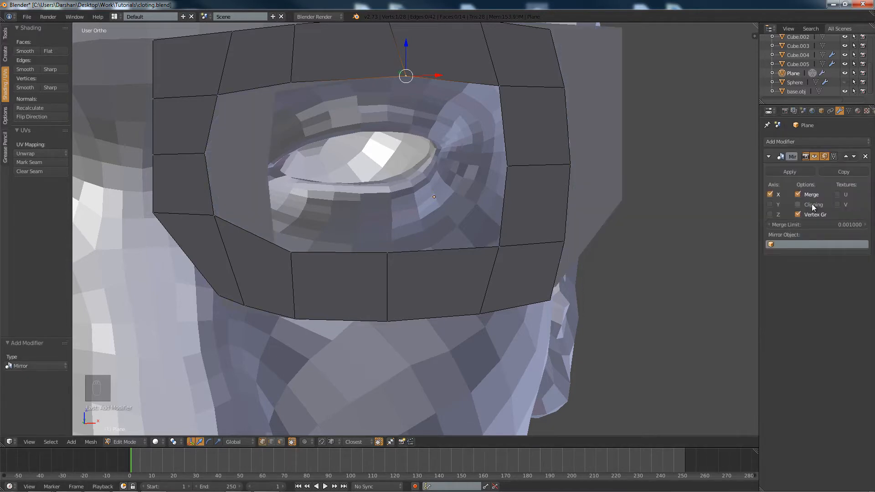
scroll(536, 206, "down", 6)
middle_click_drag(537, 206, 511, 221)
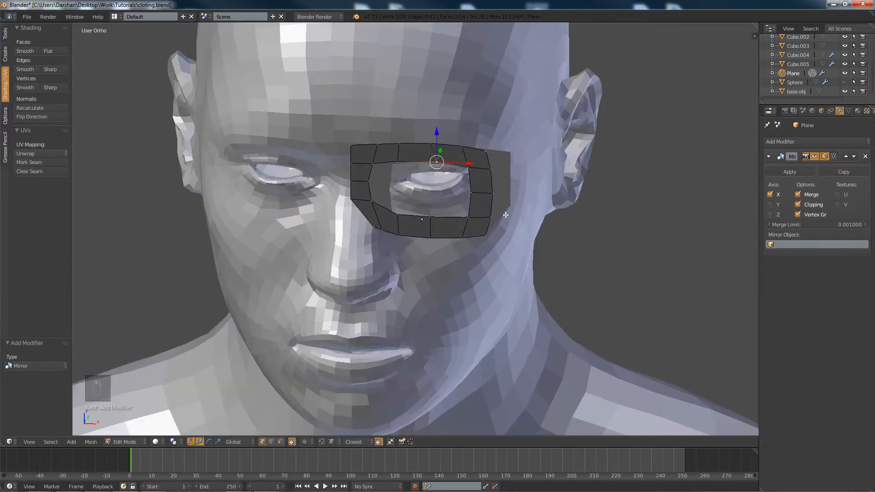
Select the whole frame mesh, turn off the mirror's Clipping and move the mesh about 0.379 along X in front view.
key("a")
key("a")
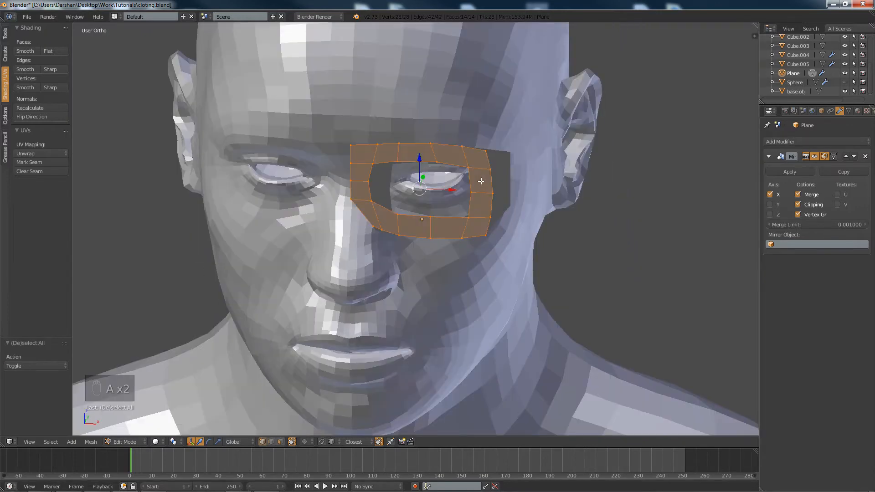
key("KP_1")
key("KP_5")
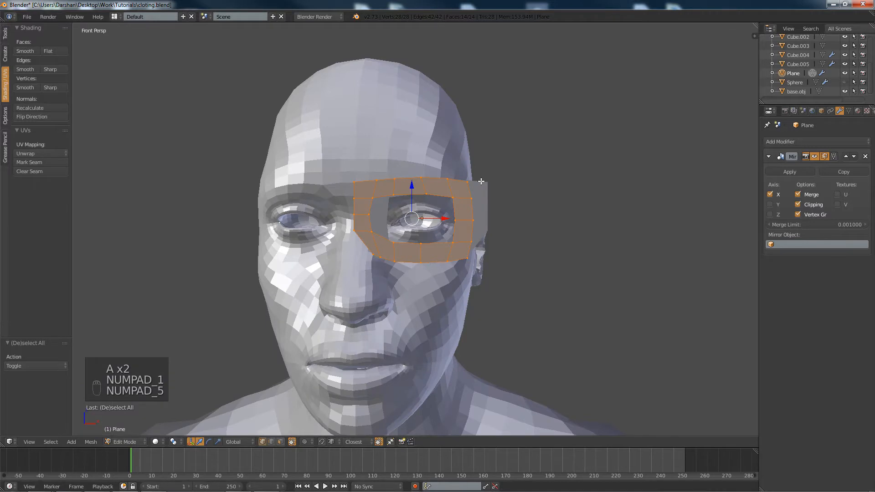
key("KP_1")
key("KP_5")
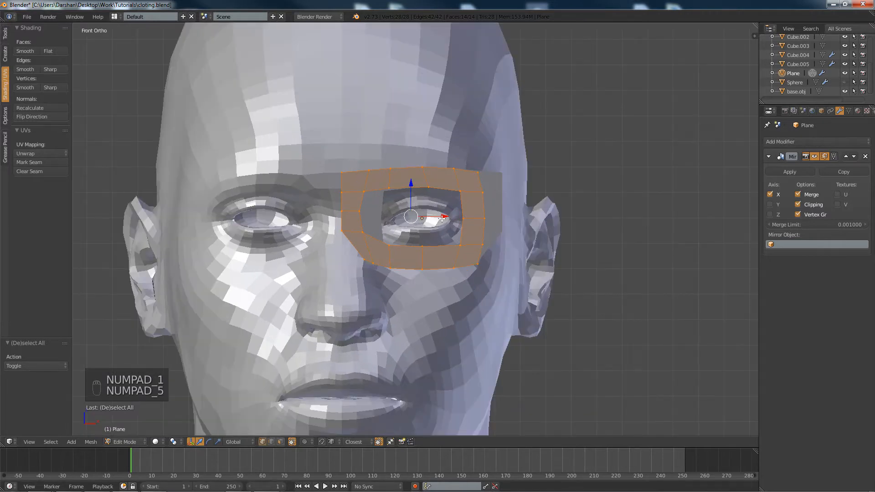
left_click_drag(441, 218, 512, 214)
key("ctrl+z")
left_click(809, 206)
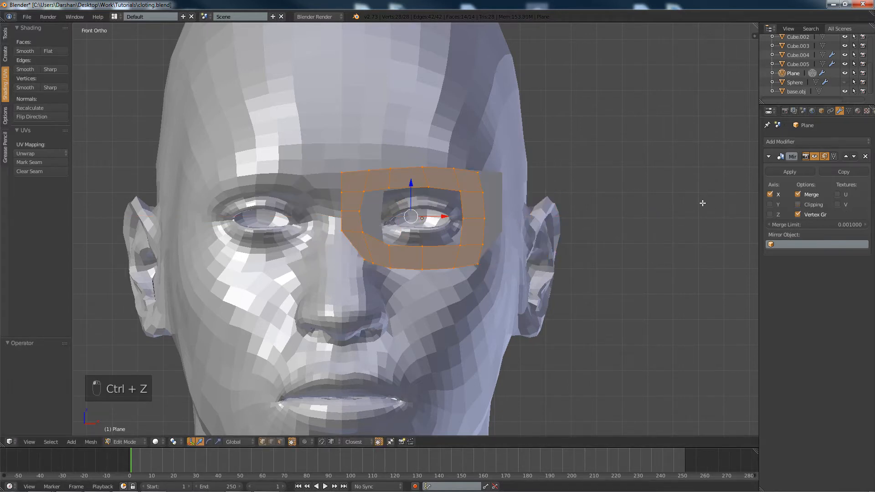
left_click_drag(446, 218, 543, 217)
Re-enable Clipping, slide the mesh back along X until both halves join at the bridge, and return to Object Mode.
left_click(811, 205)
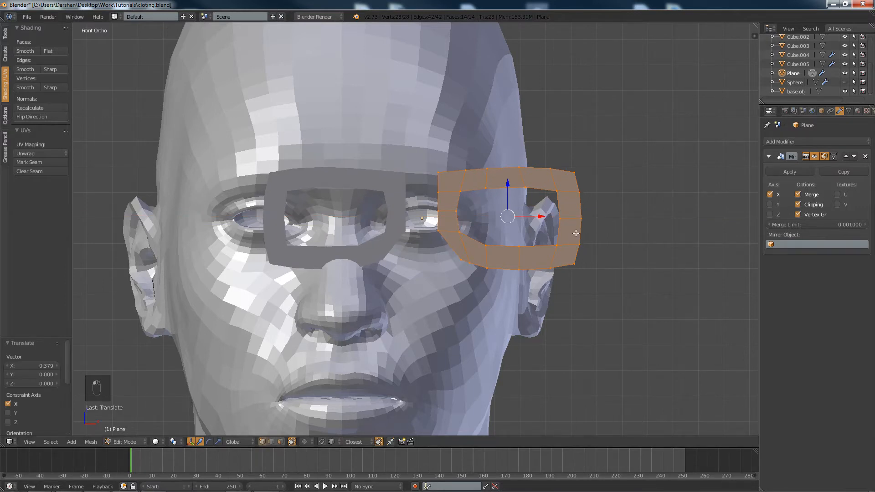
left_click_drag(536, 219, 525, 215)
key("Tab")
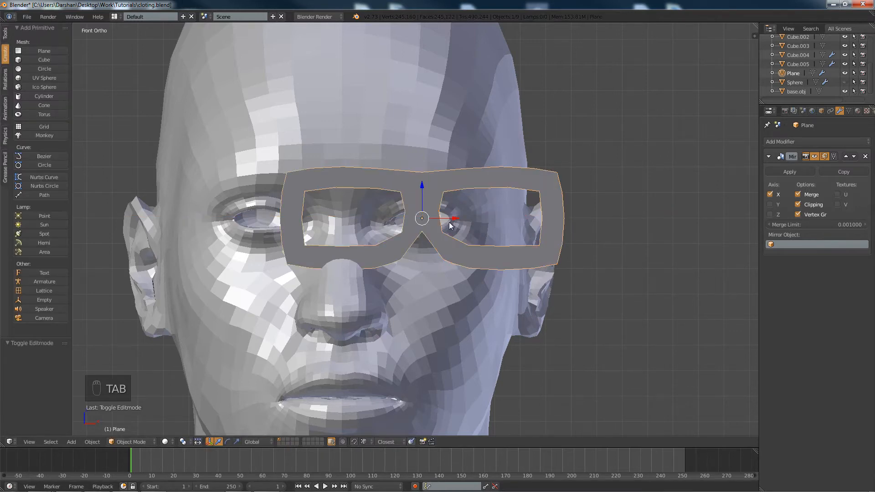
Move the glasses object about -0.304 along X to centre it over the nose, and display the scene in wireframe.
left_click_drag(448, 219, 376, 222)
scroll(389, 226, "up", 1)
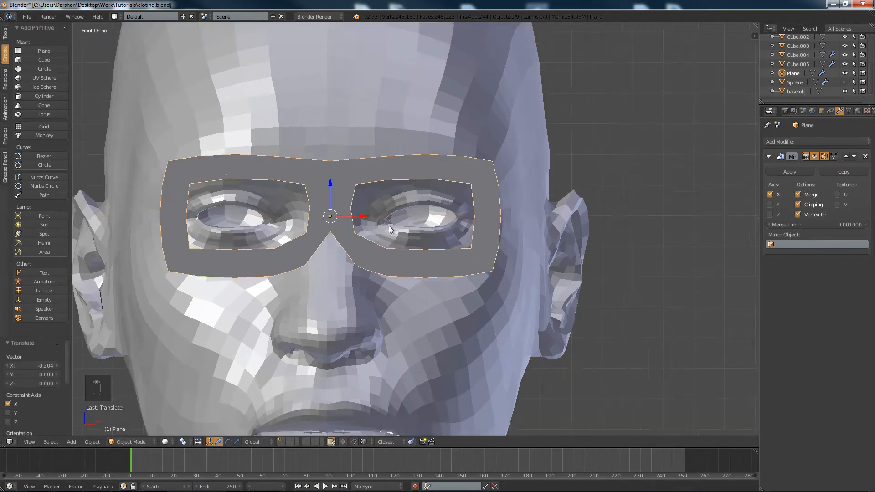
key("KP_1")
key("KP_5")
key("KP_5")
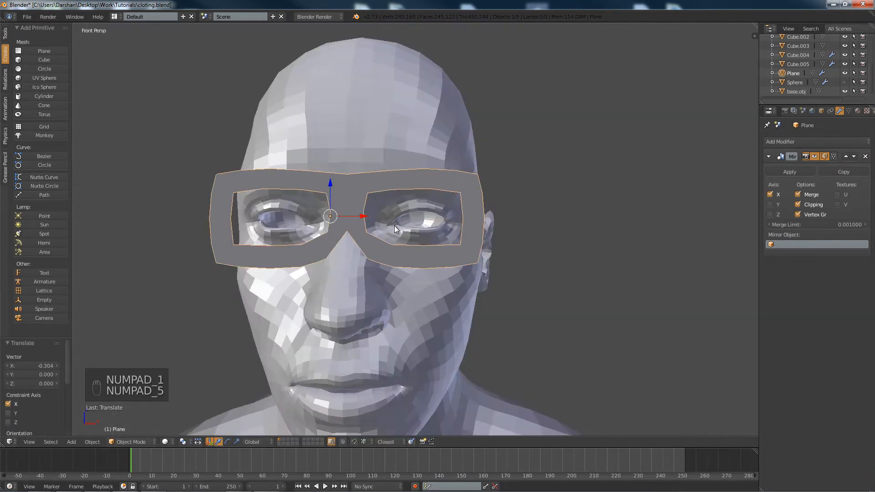
key("z")
scroll(394, 226, "up", 2)
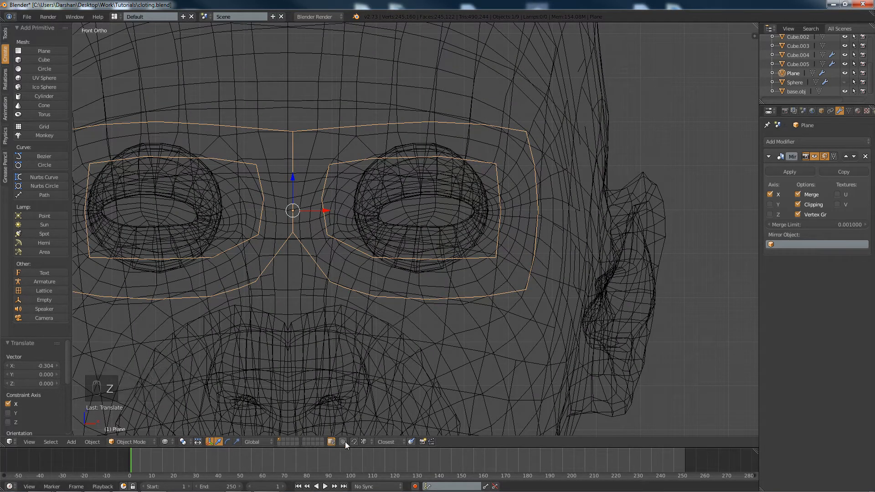
key("g")
key("x")
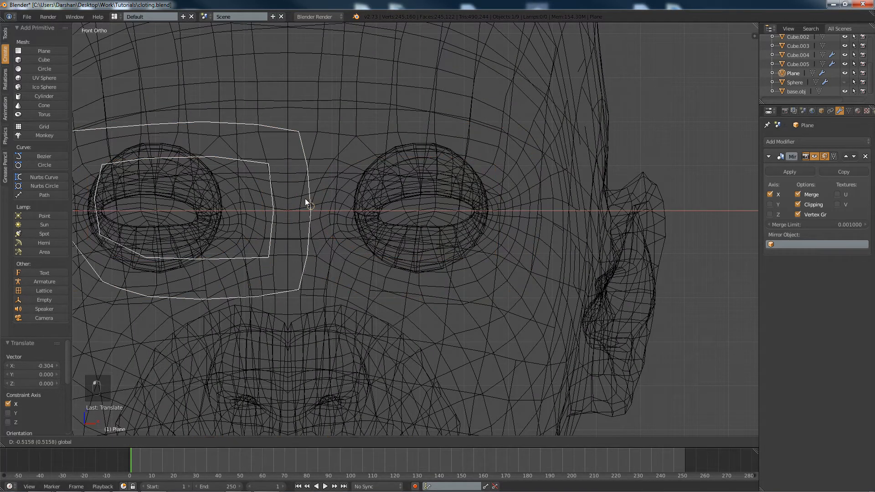
left_click(744, 206)
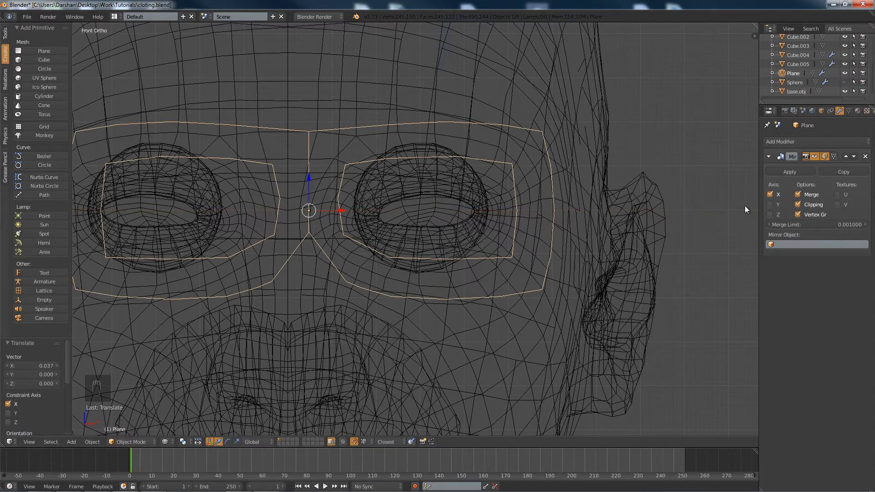
key("ctrl+z")
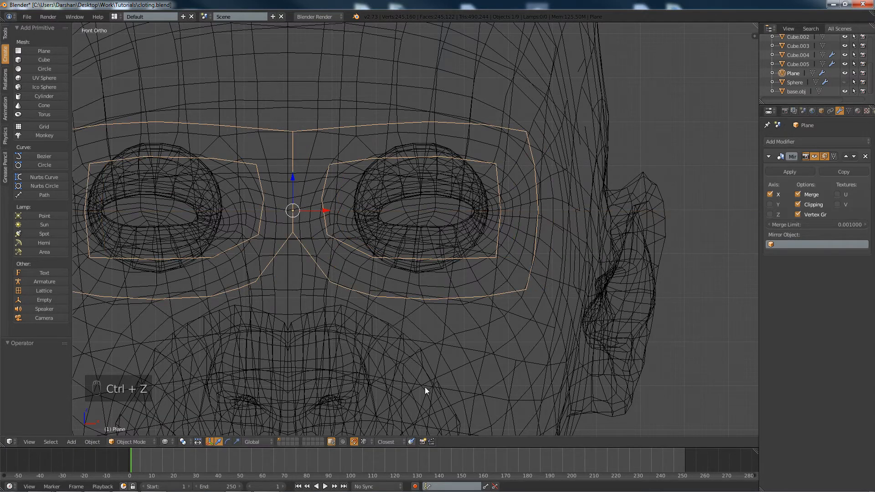
Turn off snapping, move the glasses about -0.012 along X onto the face's centre line, and return to solid display.
left_click(355, 441)
key("g")
key("x")
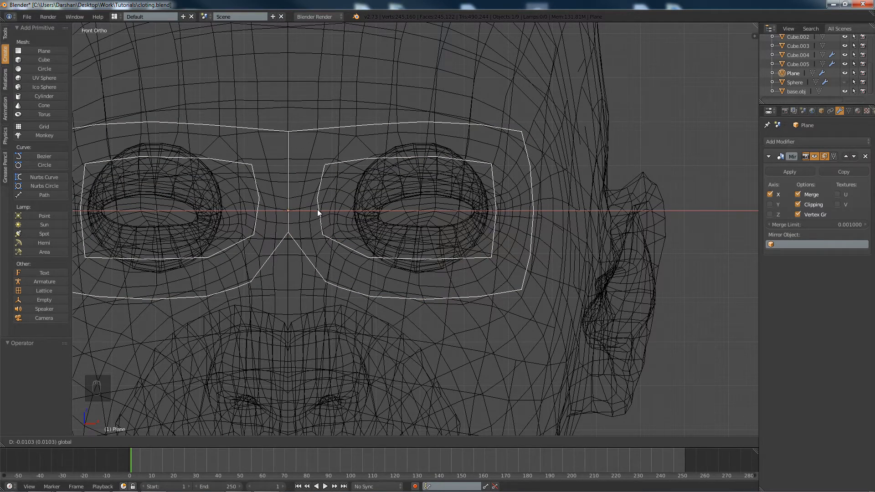
left_click(317, 209)
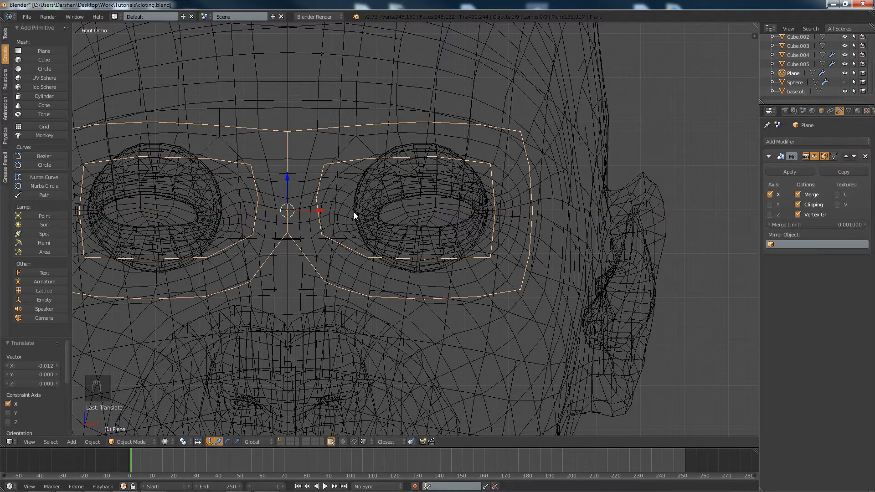
key("a")
key("z")
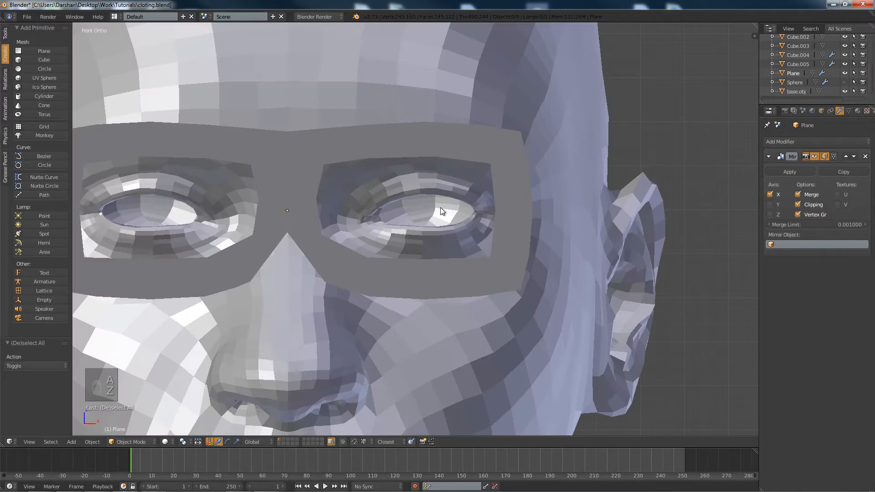
Extrude the upper outer edge of the lens frame in Edit Mode and move it about 0.577 along Y to start the temple arm.
middle_click_drag(575, 195, 382, 224)
scroll(484, 196, "down", 3)
scroll(361, 233, "up", 4)
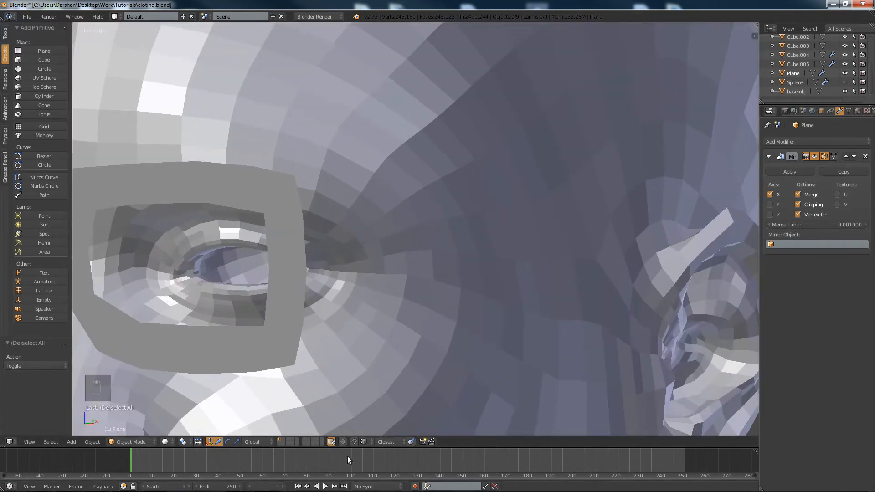
key("Tab")
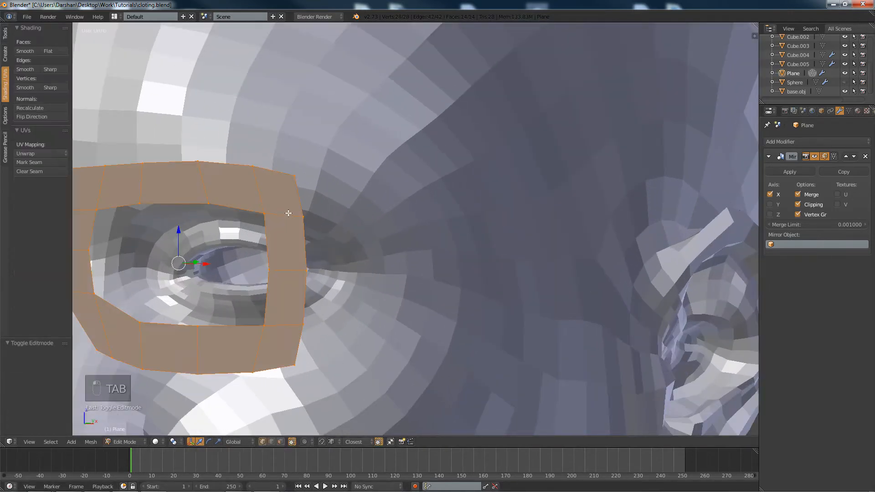
middle_click_drag(350, 220, 315, 247)
left_click(270, 442)
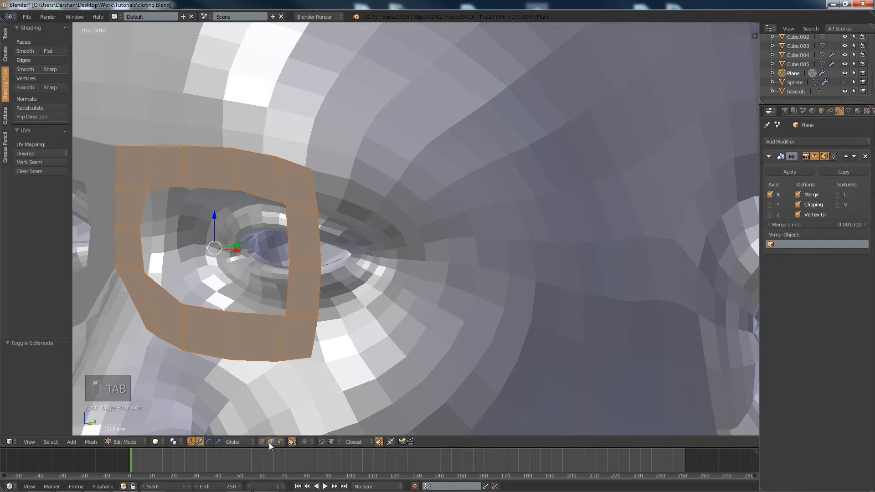
right_click(316, 192)
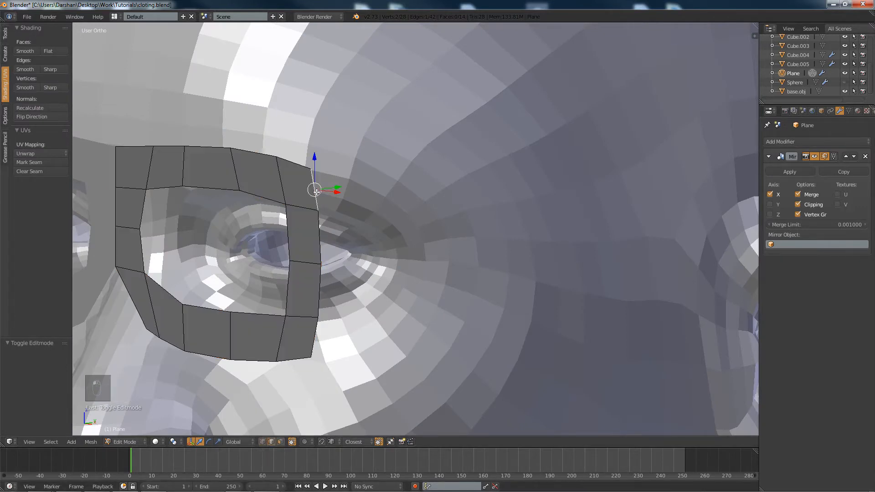
key("e")
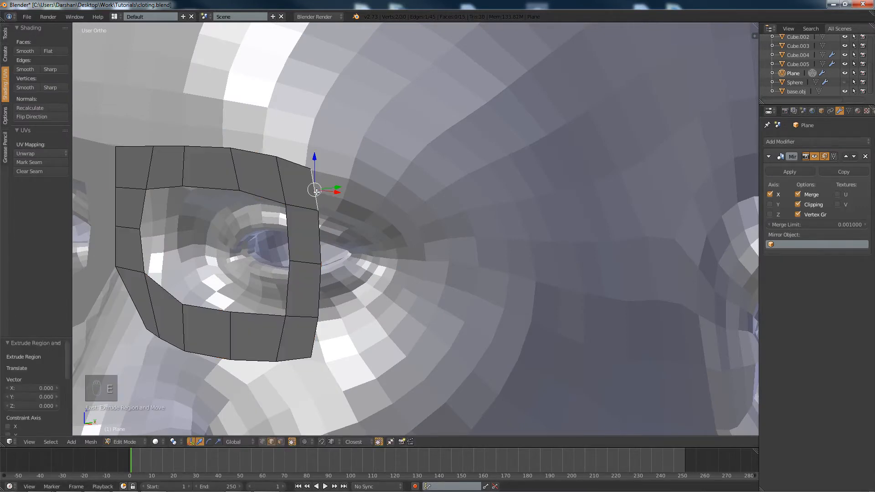
scroll(315, 191, "down", 3)
left_click_drag(379, 205, 505, 200)
scroll(448, 213, "down", 2)
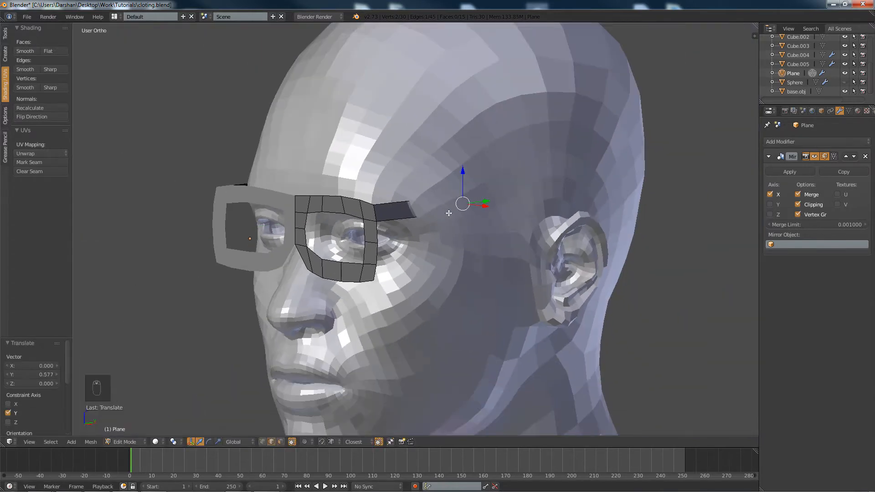
In right-view wireframe, extend the temple arm's end edge along Y to beyond the ear, then deselect it and return to solid display.
key("KP_1")
key("KP_3")
key("KP_5")
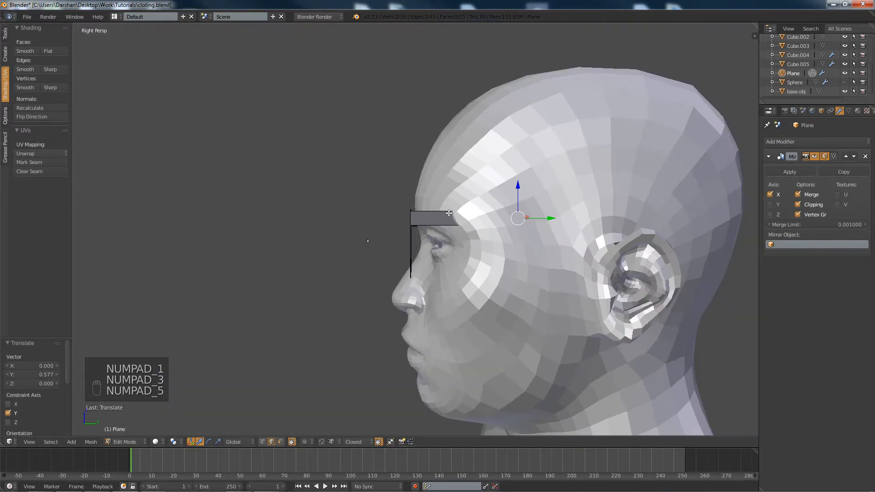
key("z")
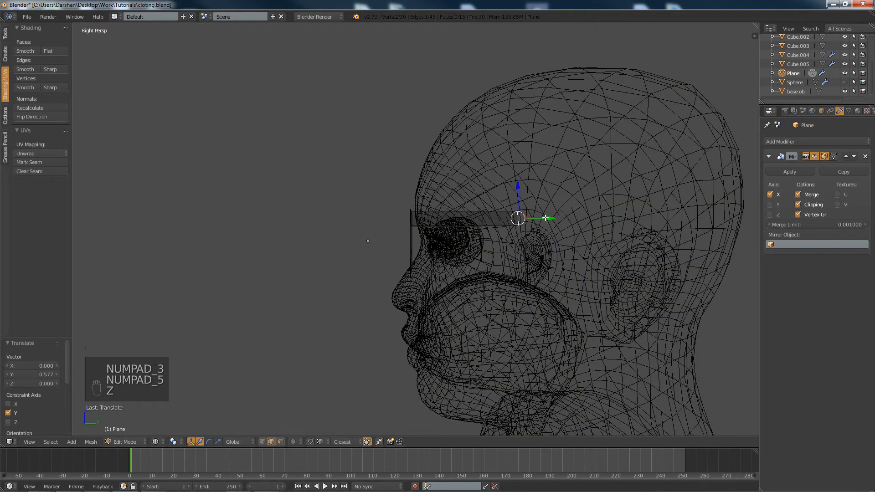
left_click_drag(547, 219, 719, 209)
key("a")
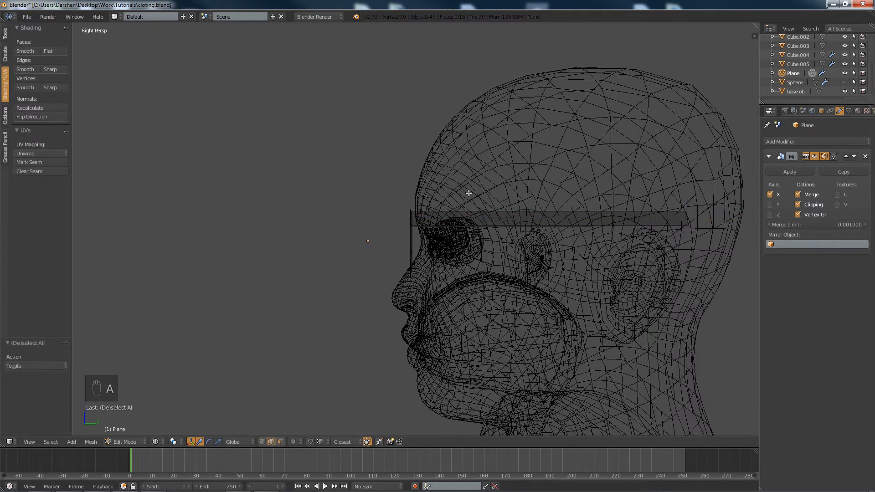
key("KP_5")
key("z")
mouse_move(468, 192)
middle_mouse_down()
mouse_move(554, 225)
mouse_move(455, 203)
mouse_move(318, 194)
mouse_move(353, 182)
mouse_move(313, 203)
middle_mouse_up()
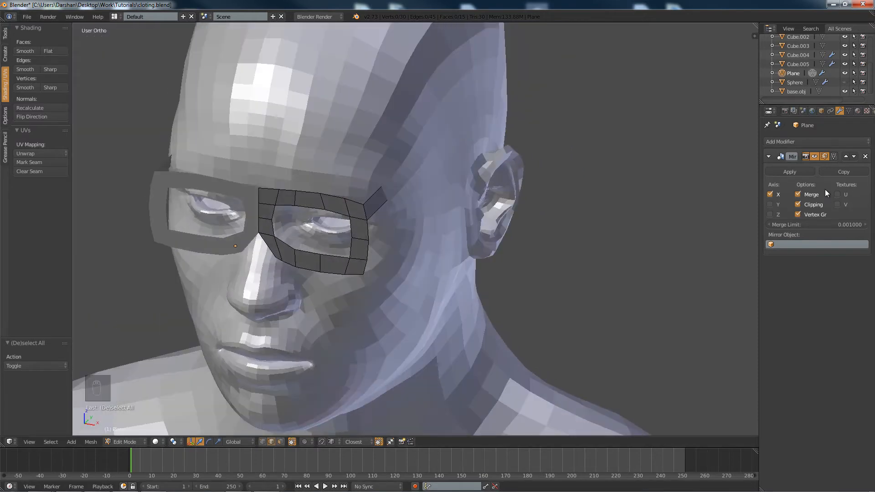
left_click(790, 141)
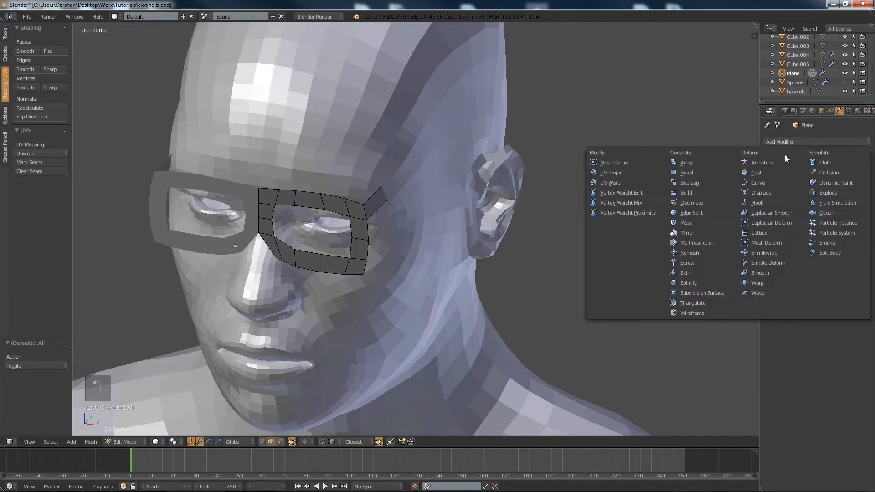
left_click(702, 287)
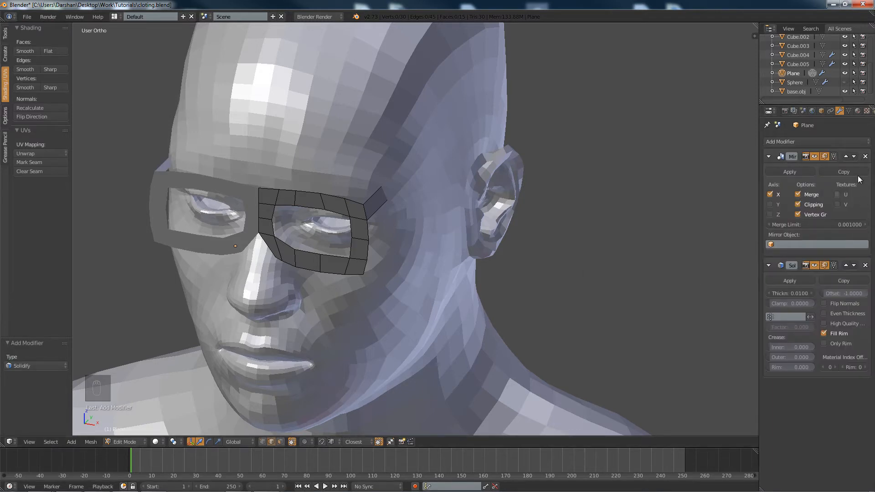
left_click(865, 266)
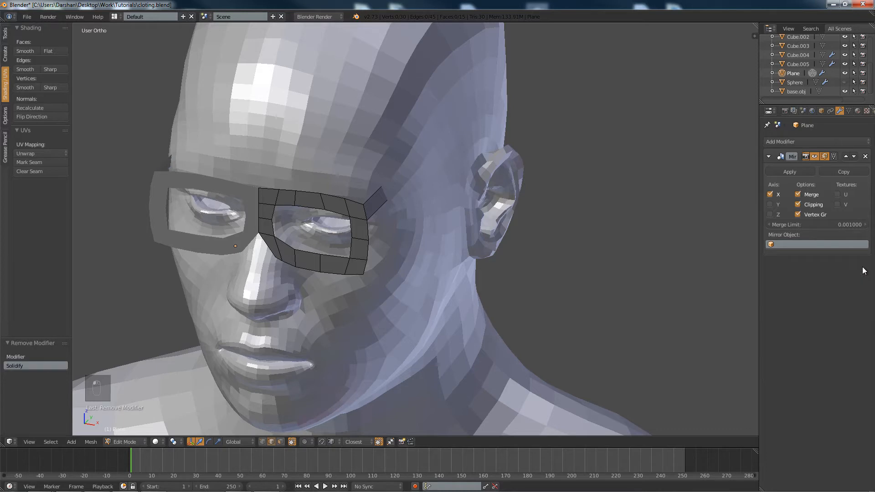
Add a Solidify modifier to the glasses with a thickness of about -0.172.
left_click(803, 138)
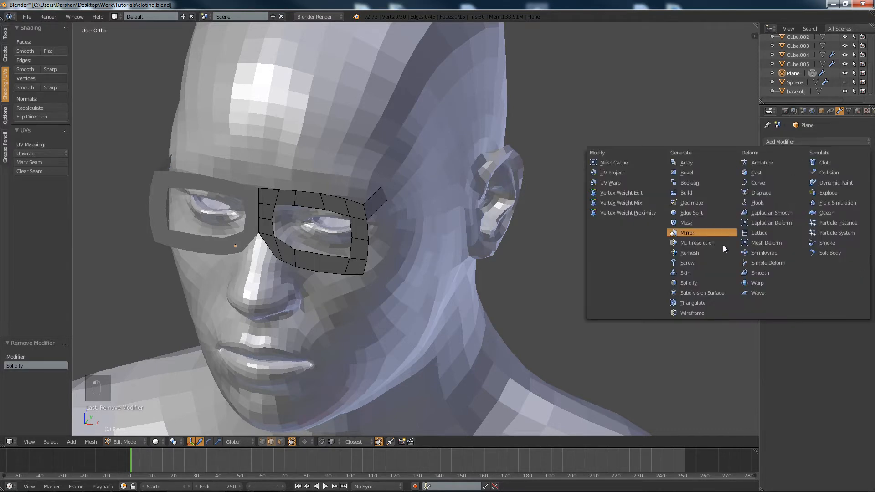
left_click(718, 282)
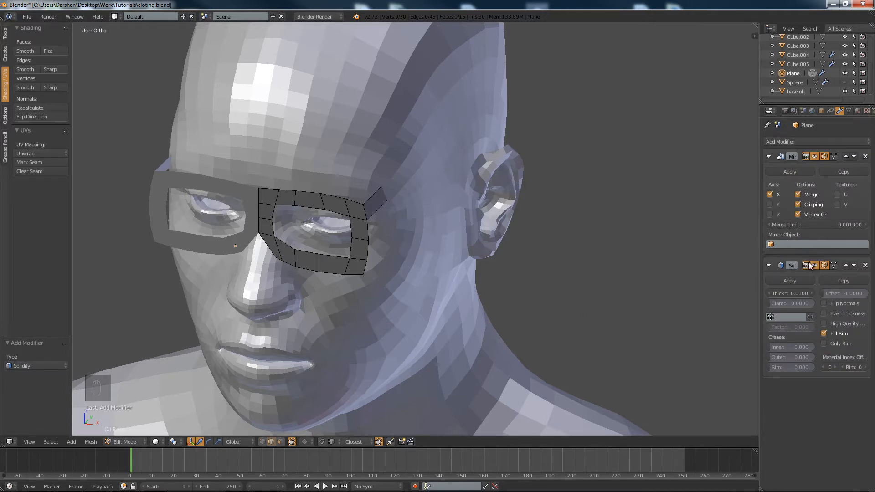
mouse_move(787, 294)
left_mouse_down()
mouse_move(801, 293)
mouse_move(774, 294)
left_mouse_up()
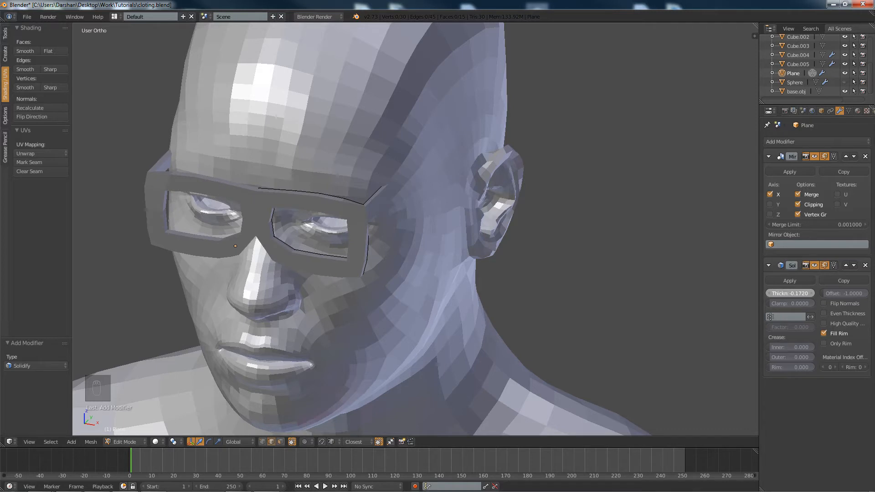
middle_click_drag(722, 291, 719, 289)
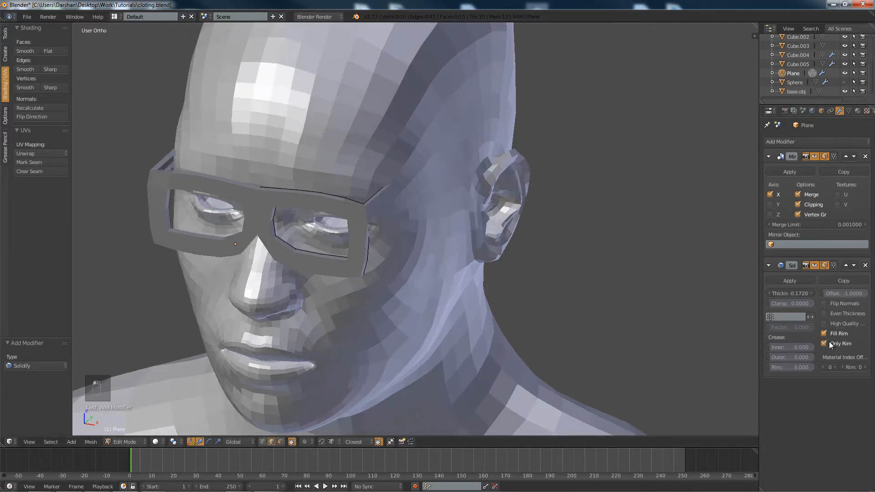
mouse_move(511, 264)
middle_mouse_down()
mouse_move(318, 244)
mouse_move(499, 225)
mouse_move(533, 269)
mouse_move(507, 258)
middle_mouse_up()
scroll(509, 257, "up", 3)
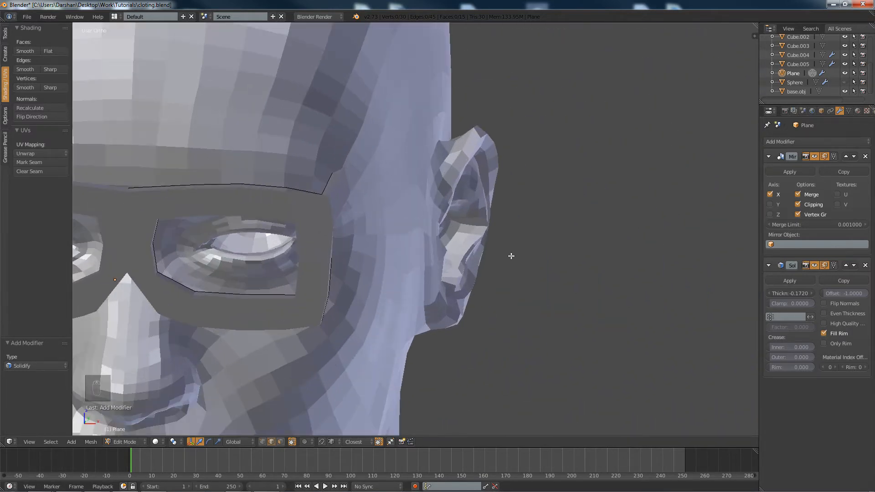
middle_click_drag(529, 218, 496, 201)
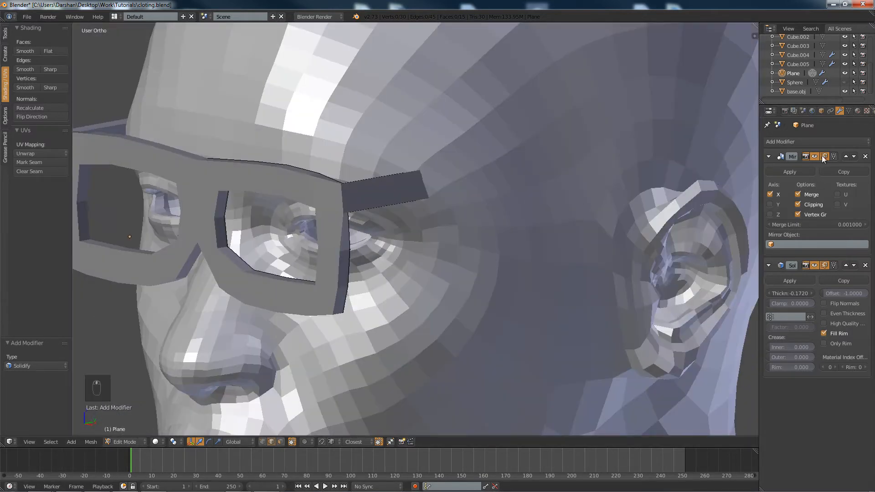
Add a Subdivision Surface modifier to the glasses and check the smoothed frame in Object Mode before resuming mesh editing.
left_click(816, 141)
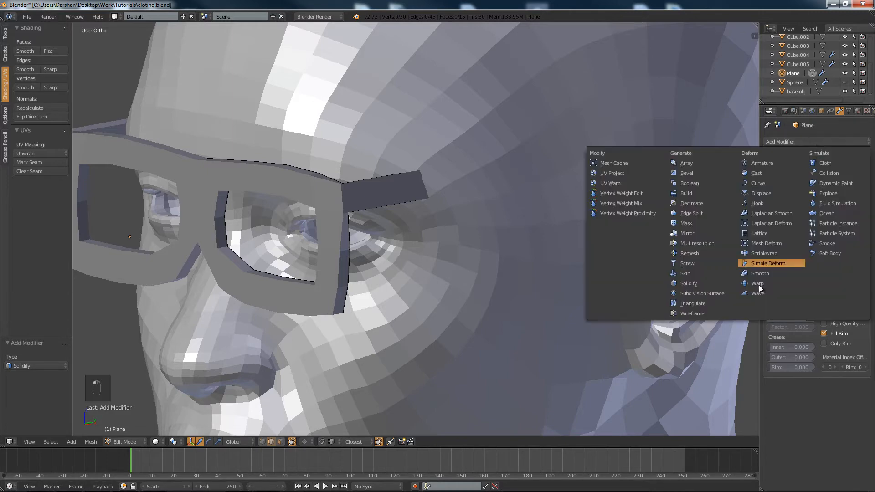
left_click(700, 294)
key("Tab")
middle_click_drag(494, 234, 430, 214)
key("Tab")
middle_click_drag(496, 234, 541, 233)
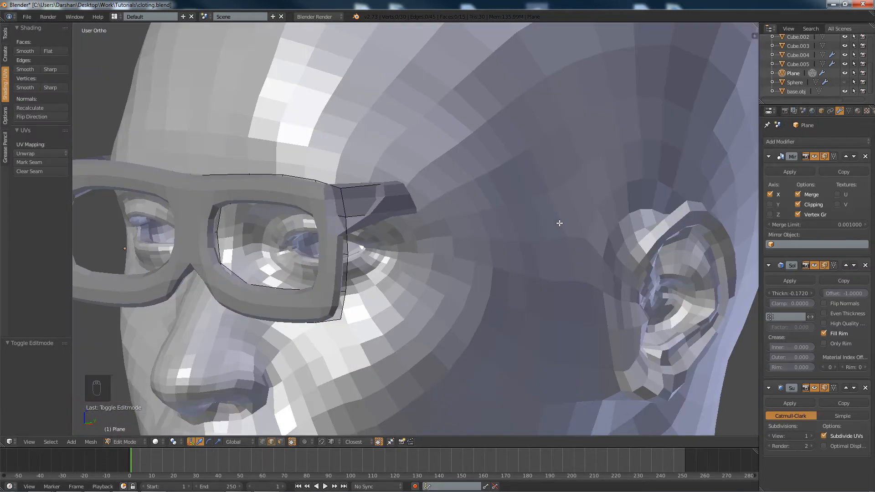
In right-view wireframe, cut two edge loops across the temple arm, one close to its rear end and one just behind the ear's top.
key("KP_3")
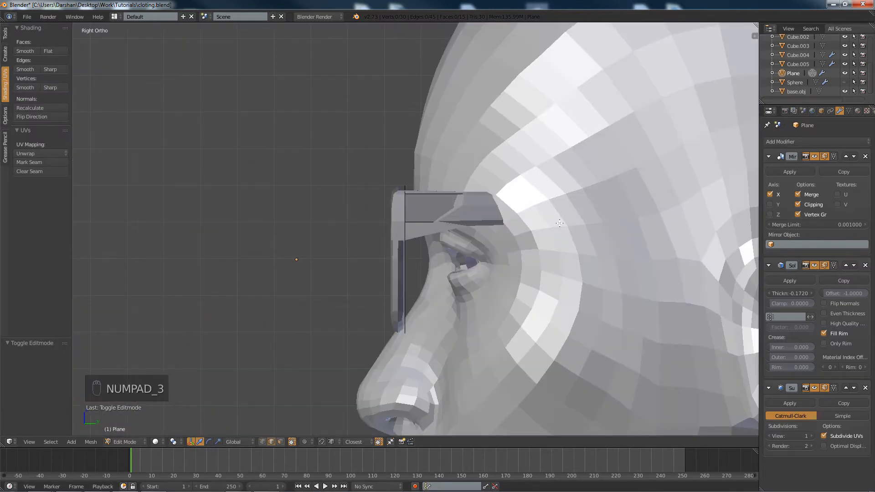
key("z")
middle_click_drag(560, 225, 90, 179, "shift")
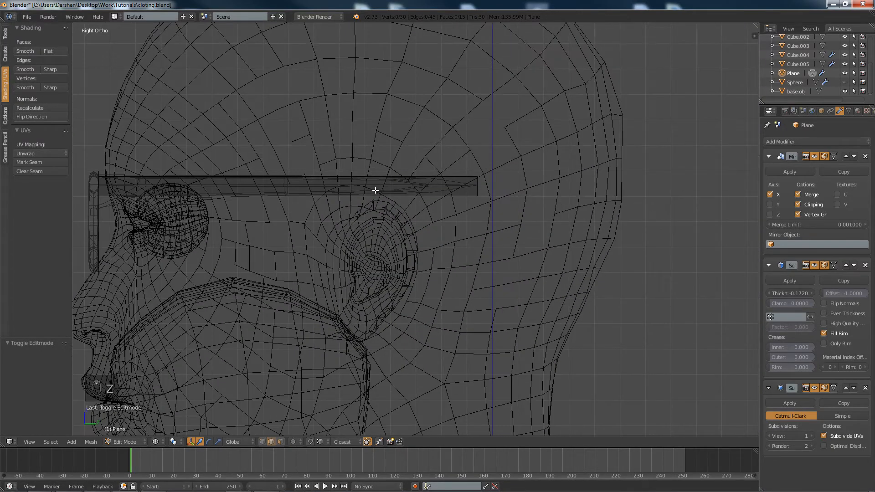
key("ctrl+r")
left_click(425, 190)
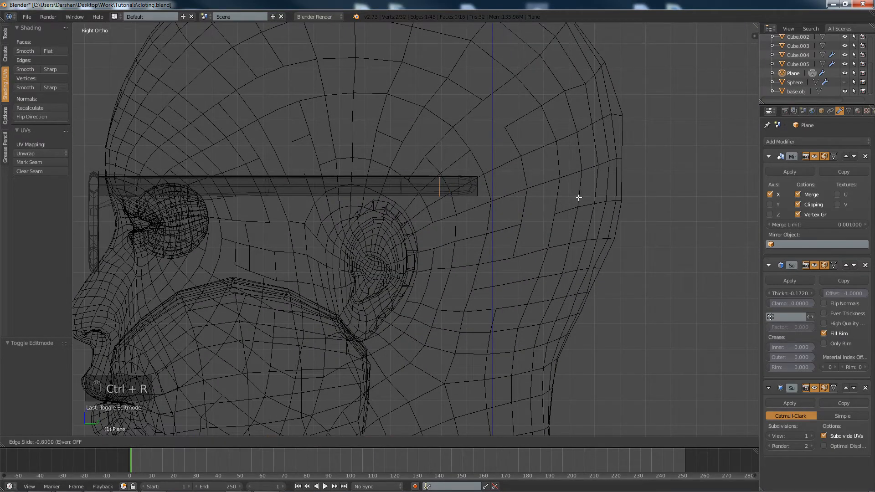
right_click(610, 197)
key("a")
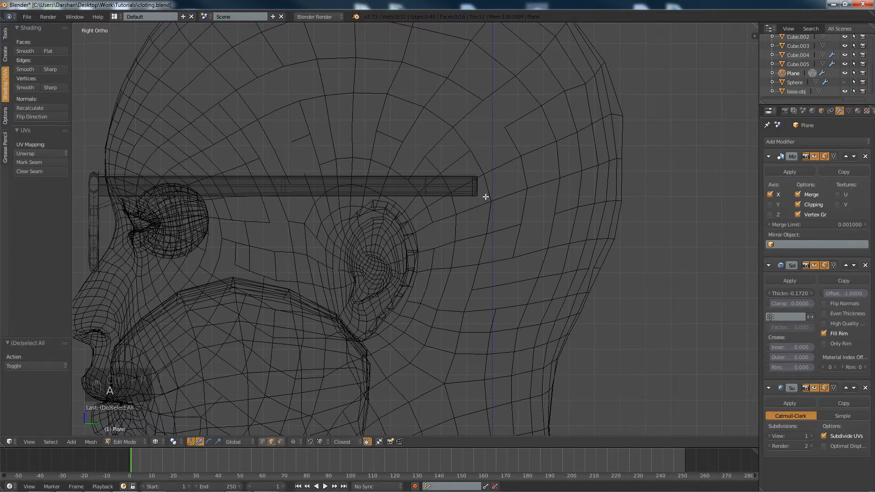
left_click(410, 187)
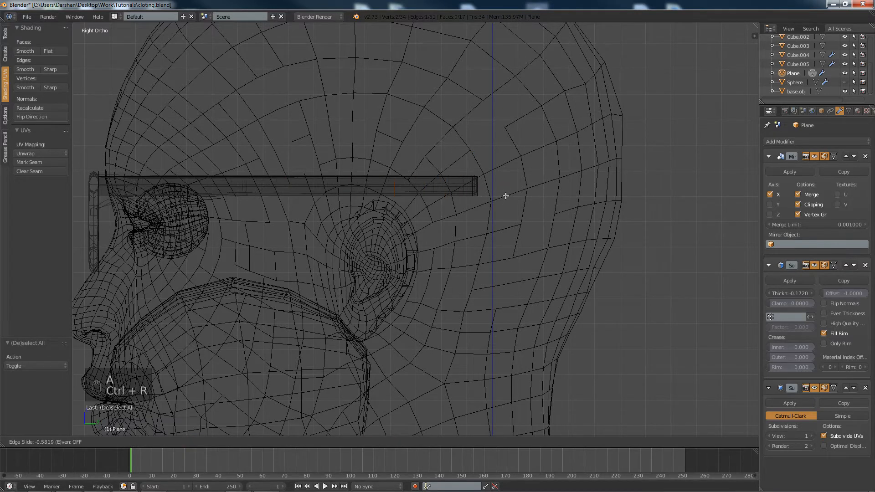
left_click(541, 191)
Select the four vertices at the temple arm's rear end and move them about -0.154 along Z.
left_click(259, 442)
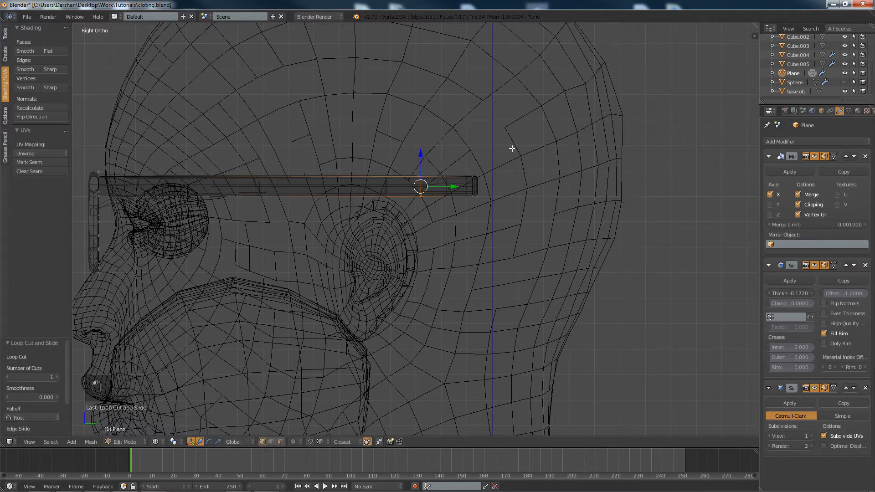
key("b")
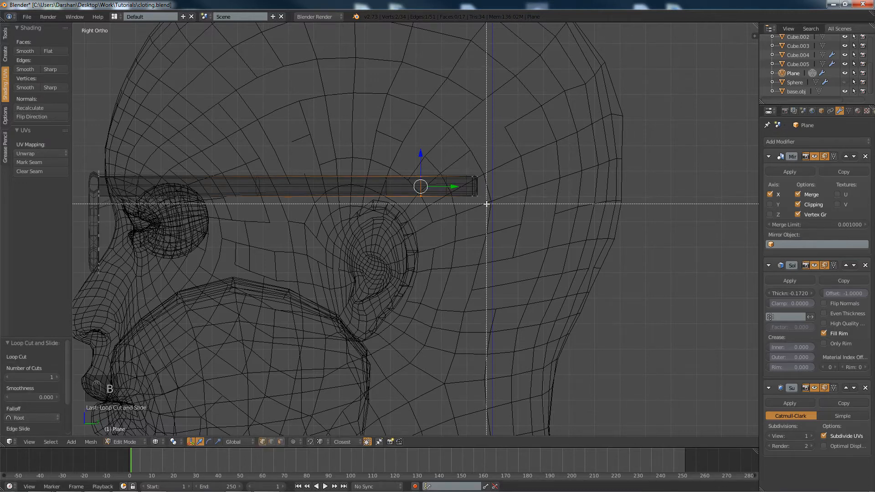
key("a")
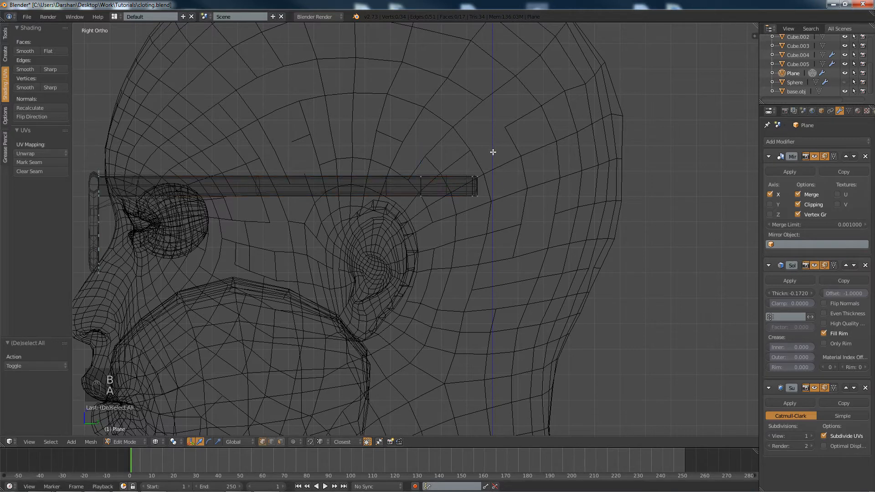
key("b")
left_click_drag(464, 166, 507, 249)
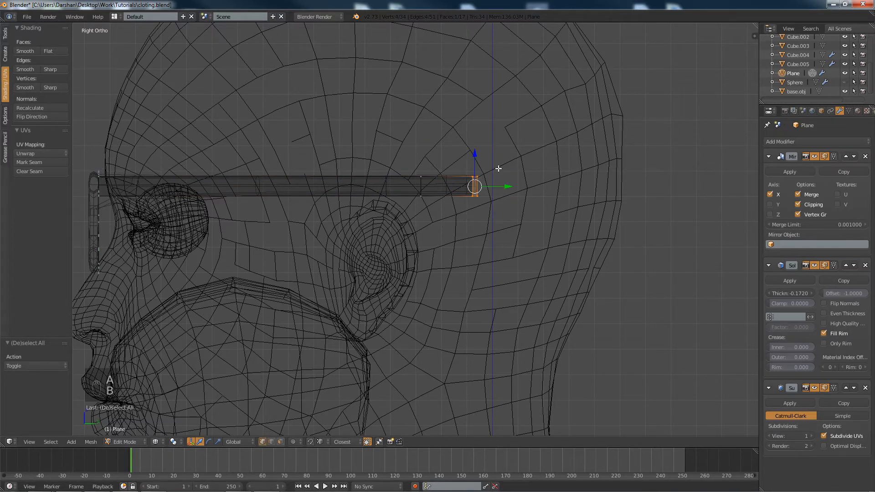
left_click_drag(474, 154, 475, 194)
Rotate the arm's end vertices to follow the downward bend, shift them forward along Y, and deselect them.
key("r")
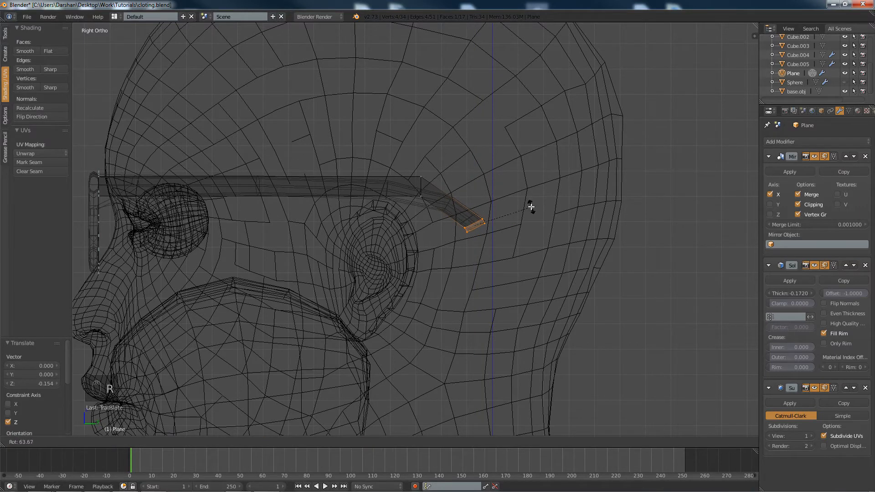
left_click(517, 194)
left_click_drag(509, 225, 490, 223)
key("a")
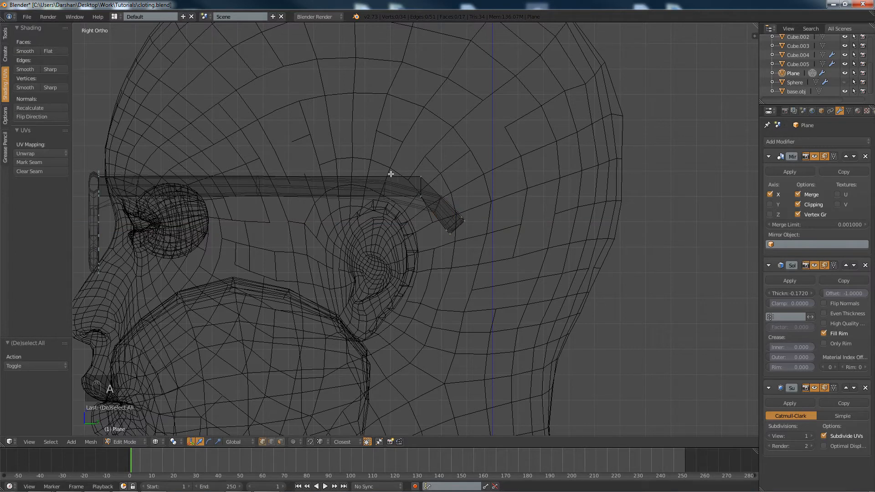
Select the whole bent end section of the temple arm, move it about -0.139 along Y to fit over the ear, and deselect it.
key("b")
left_click_drag(382, 140, 496, 274)
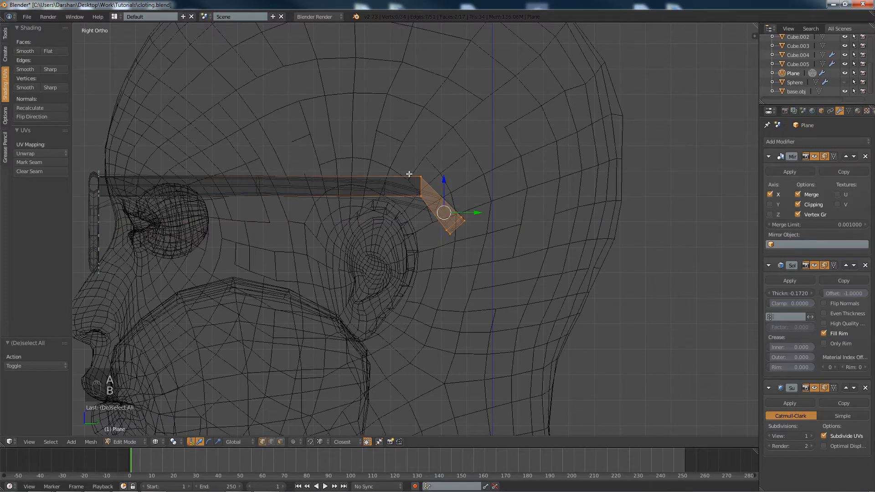
left_click_drag(465, 214, 434, 206)
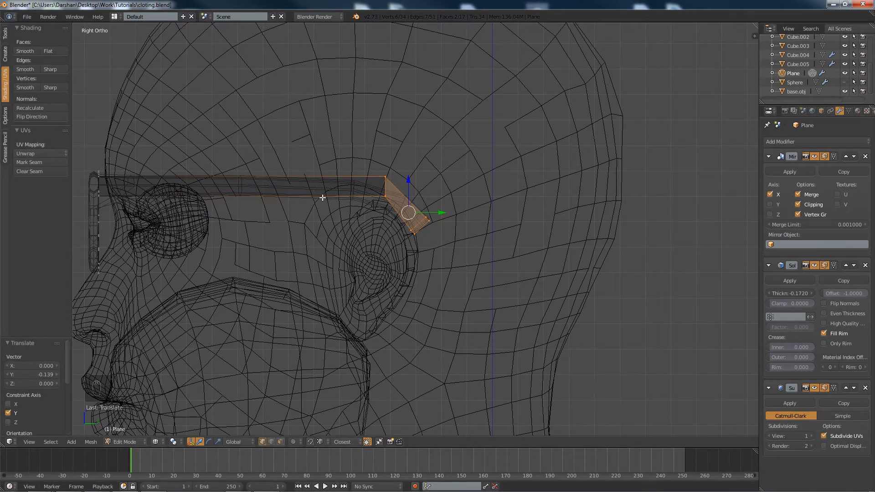
key("a")
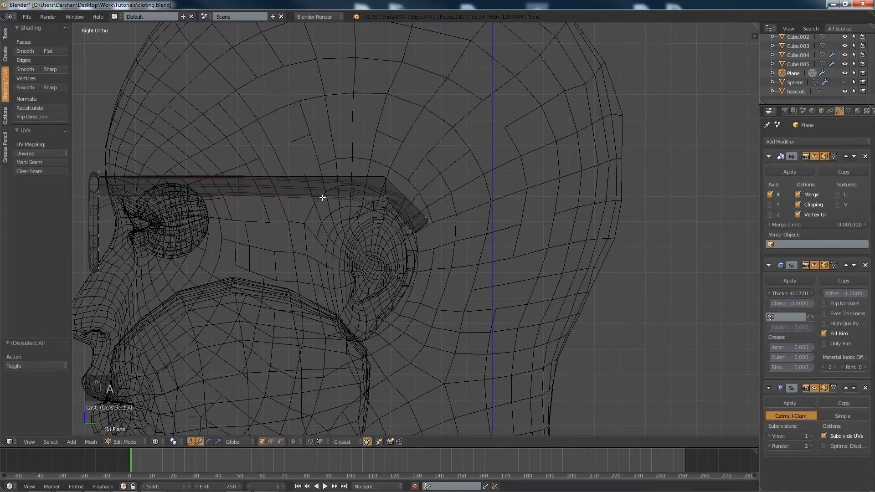
Box-select the temple arm's rear end section in wireframe and move it about 0.164 along X, viewed from the top.
key("z")
middle_click_drag(298, 168, 347, 184)
key("z")
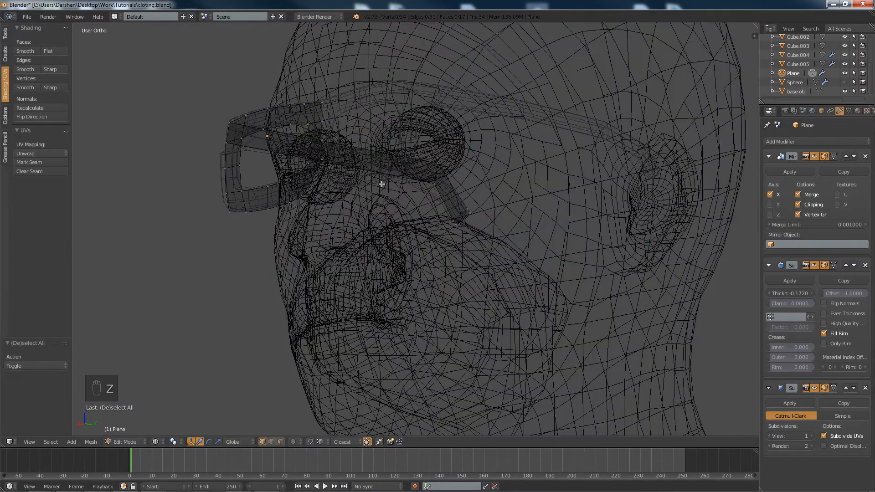
key("b")
left_click_drag(407, 141, 481, 249)
key("KP_7")
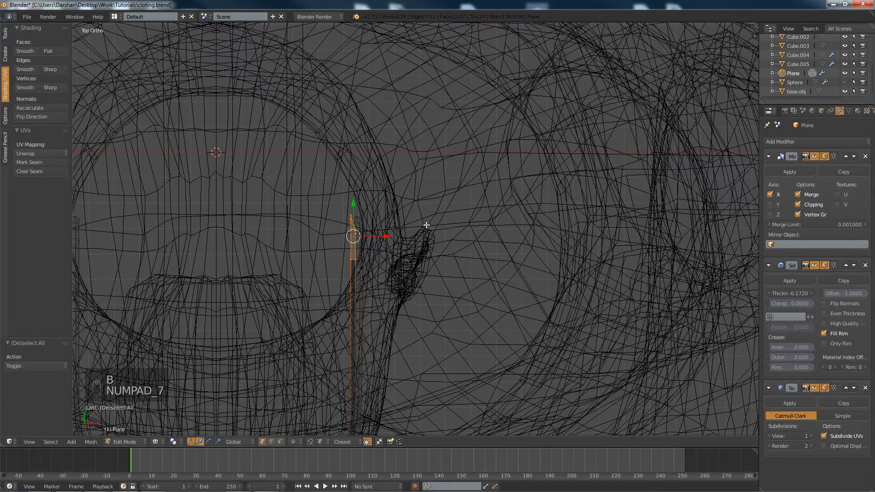
key("g")
key("x")
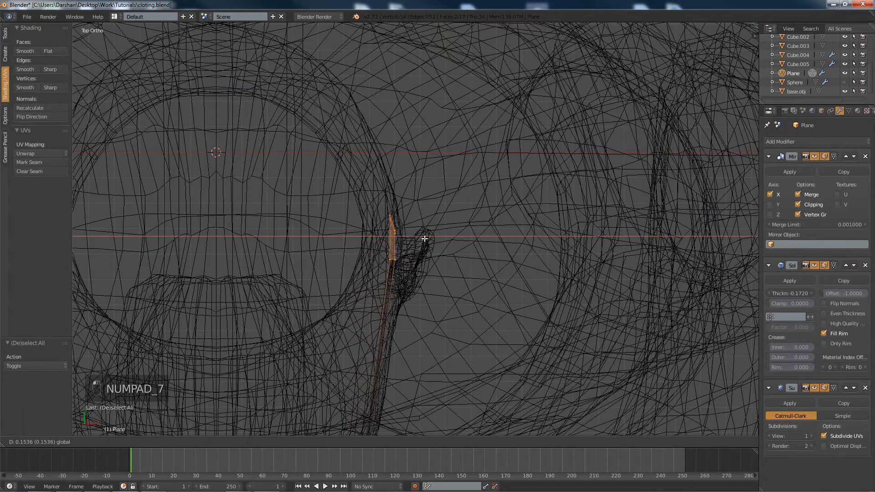
left_click(433, 239)
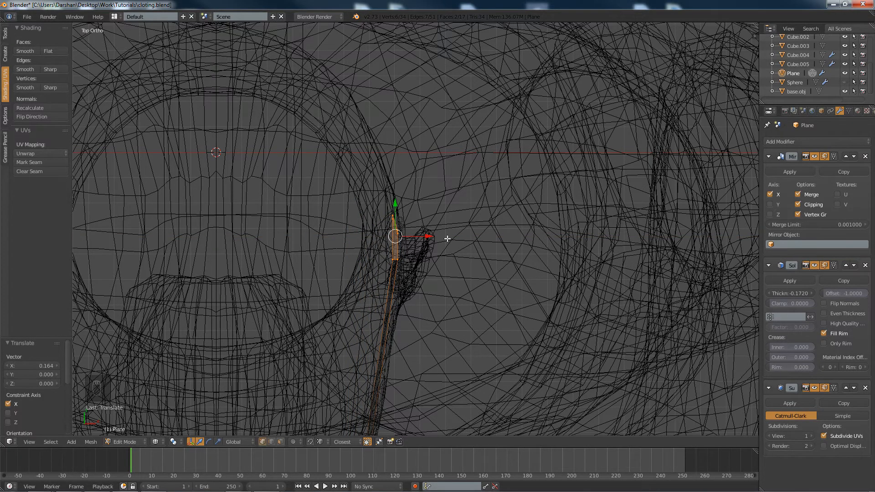
In solid shading, nudge the temple arm's rear section slightly farther outward along X to clear the head, and deselect it.
key("KP_3")
key("z")
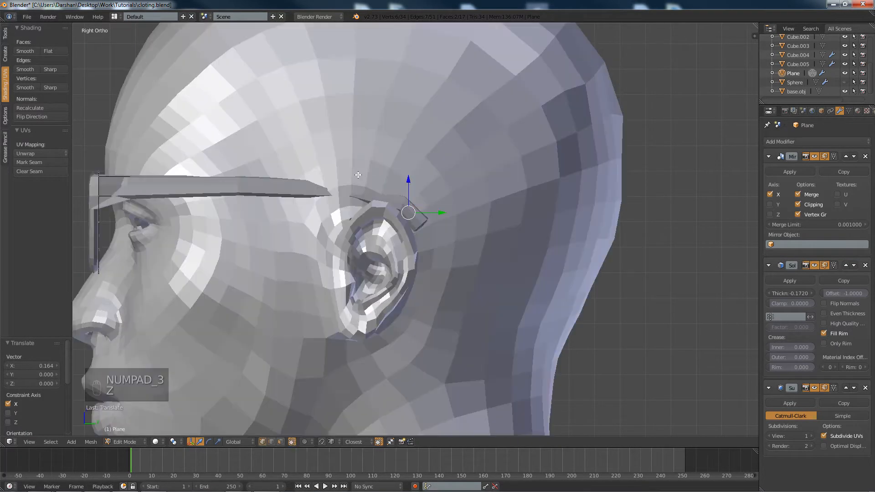
middle_click_drag(422, 173, 397, 208)
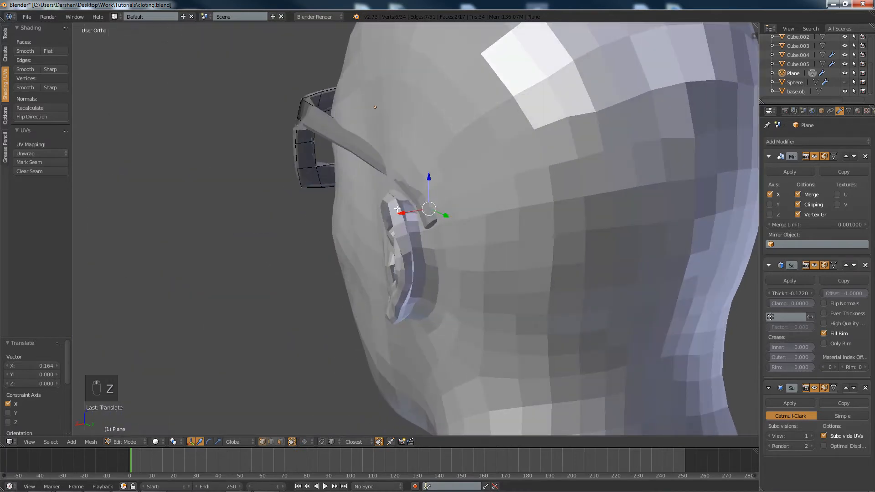
left_click_drag(405, 209, 392, 214)
middle_click_drag(392, 213, 445, 177)
scroll(392, 156, "down", 3)
key("a")
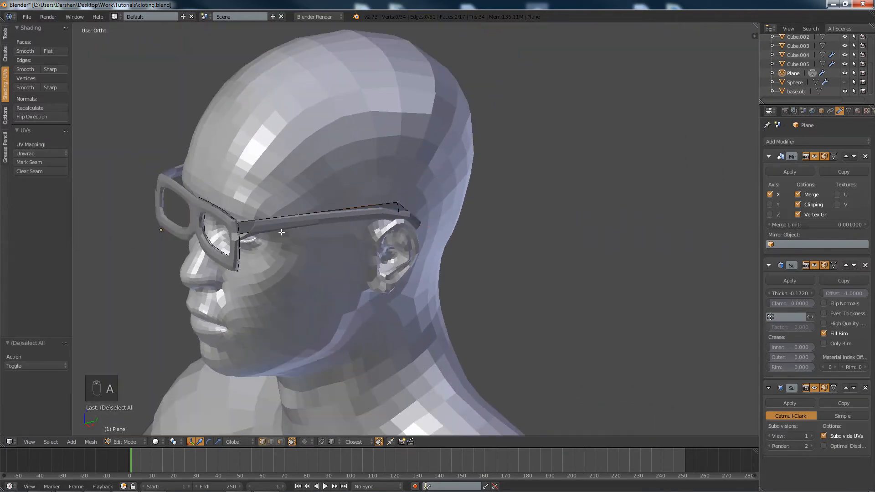
Cut an edge loop across the front of the temple arm, slide it close to the frame corner, and deselect it.
middle_click_drag(282, 232, 351, 224, "shift")
scroll(351, 224, "up", 5)
middle_click_drag(273, 221, 414, 245, "shift")
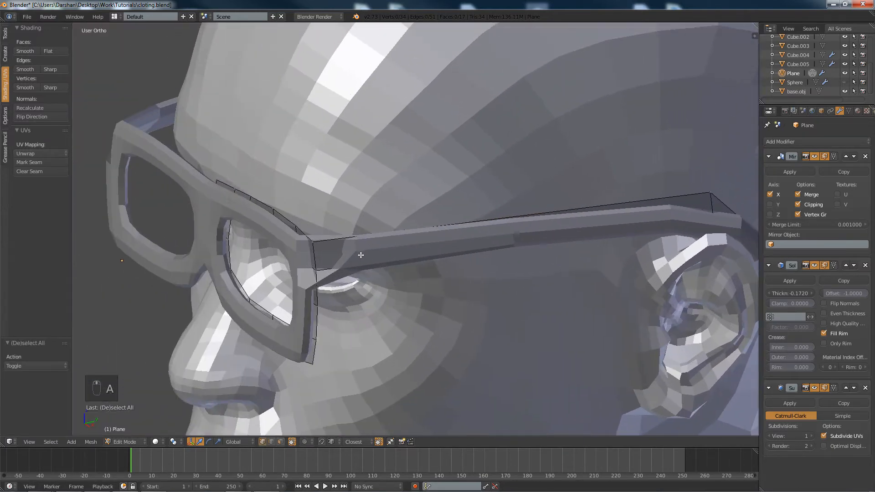
scroll(361, 255, "up", 3)
key("ctrl+r")
left_click(295, 244)
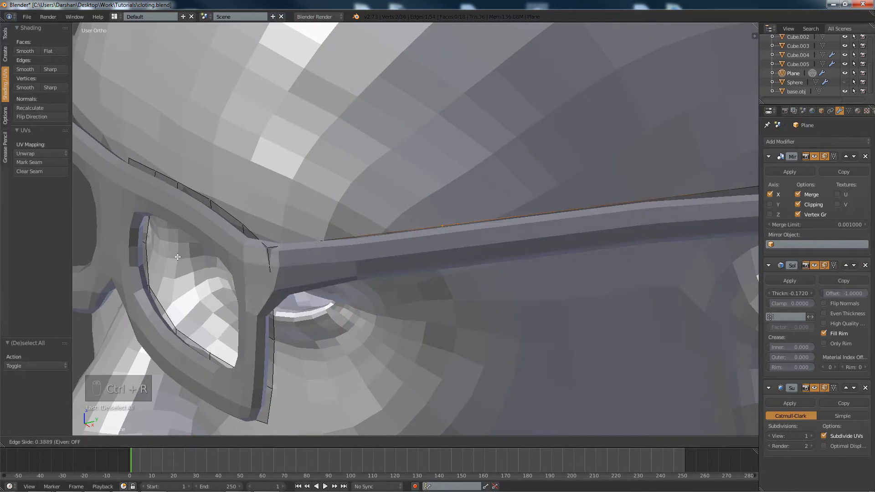
left_click(707, 258)
key("a")
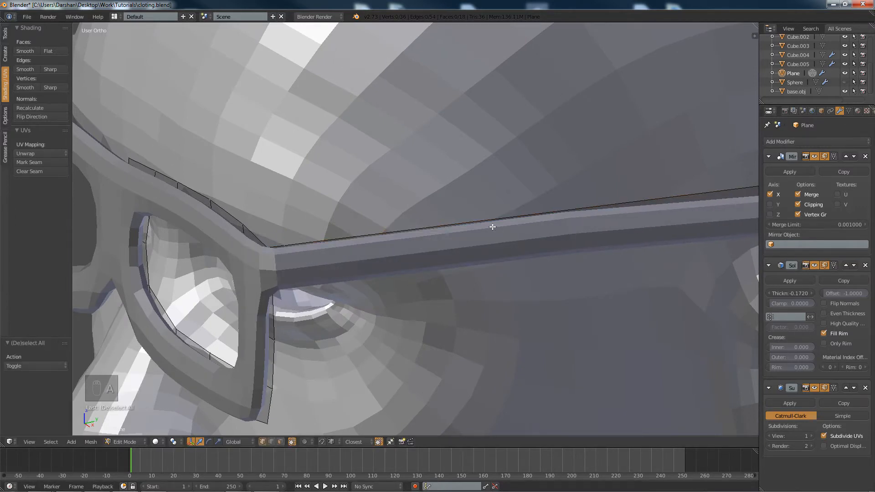
Cut two horizontal edge loops through the frame's lower outer corner, one near the rim's bottom edge and one near the lens opening.
middle_click_drag(258, 268, 371, 305)
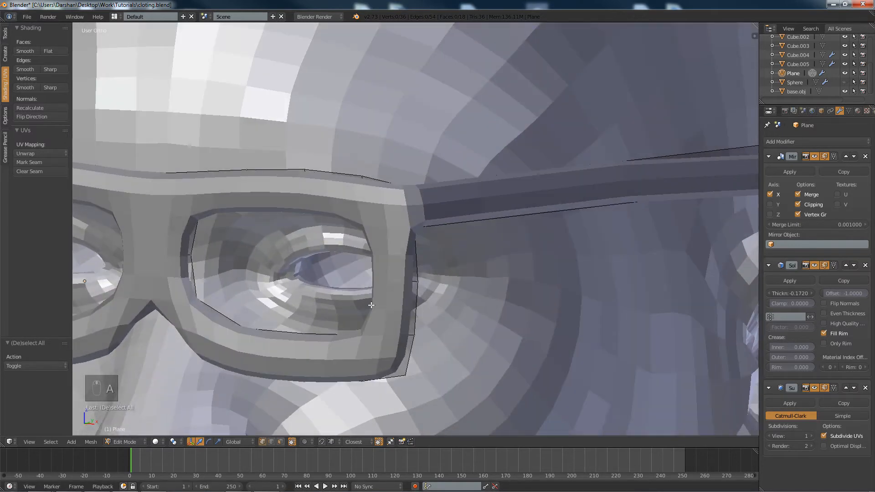
key("ctrl+r")
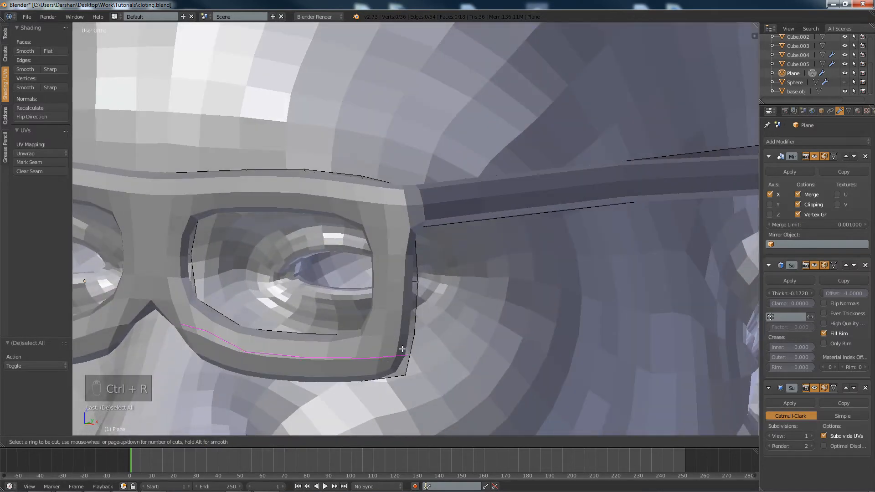
left_click(397, 355)
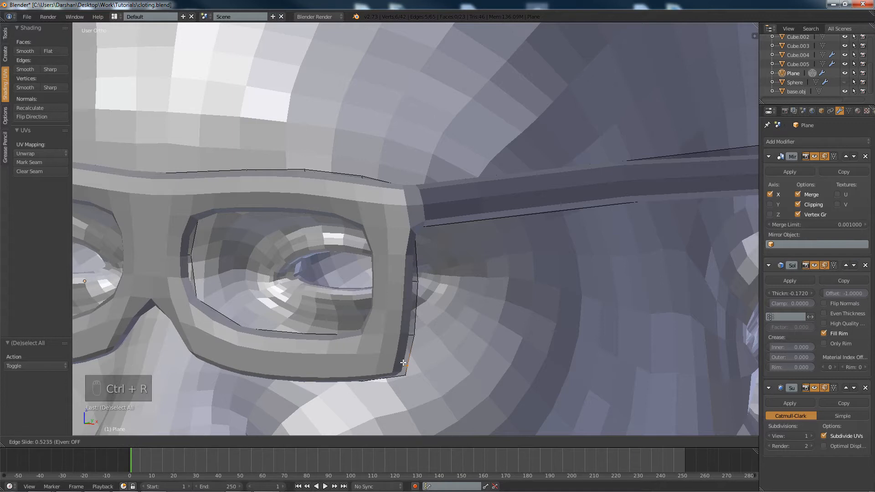
left_click(403, 363)
key("a")
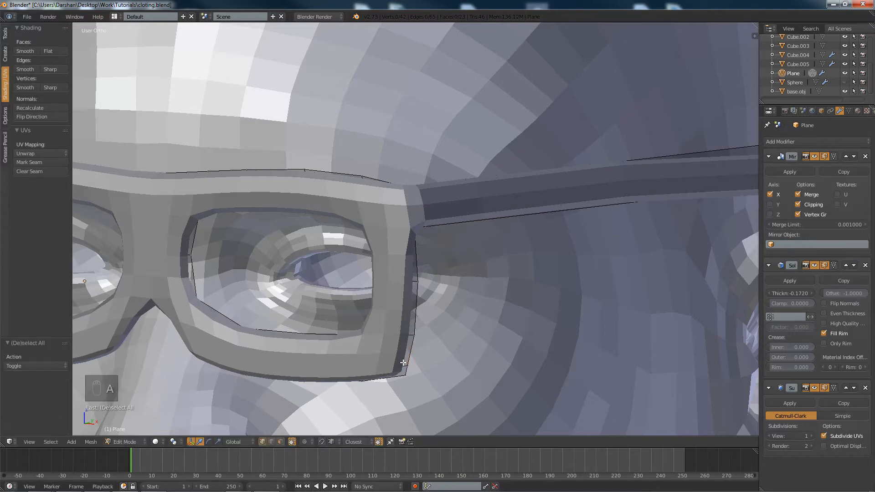
key("ctrl+r")
left_click(404, 355)
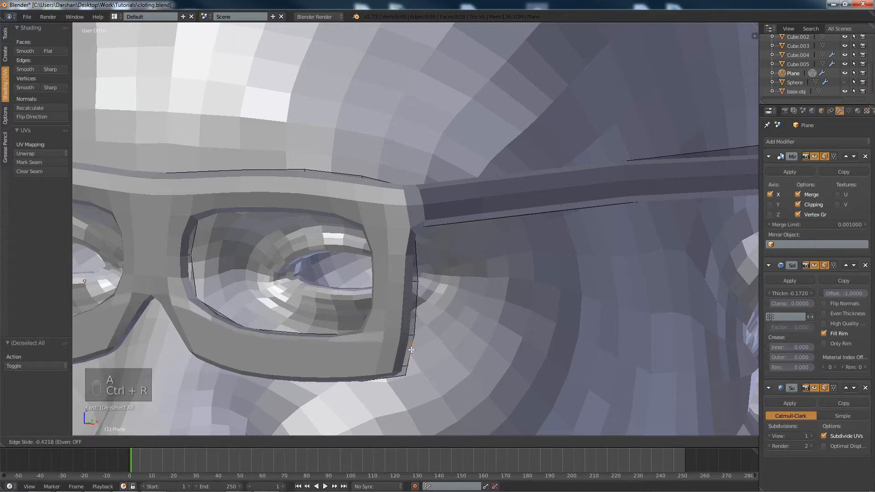
left_click(411, 353)
key("a")
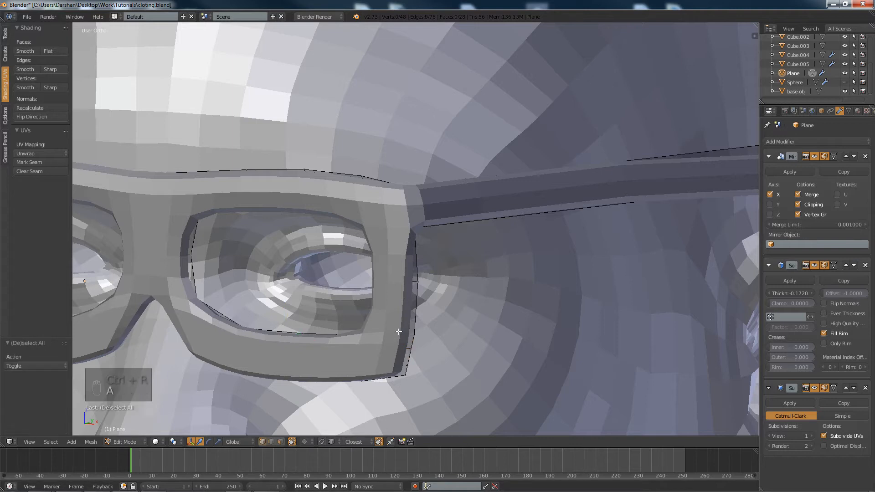
Cut two vertical edge loops through the rim's outer side, one near the outer edge and one beside the lens opening.
key("ctrl+r")
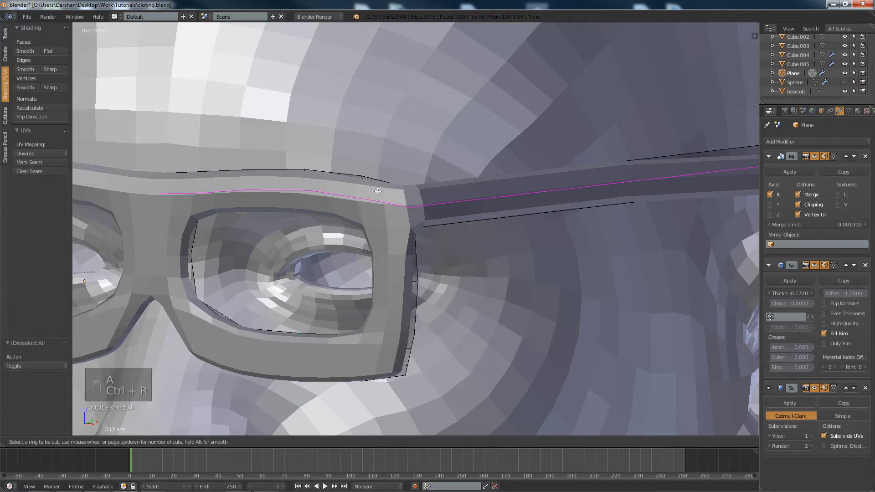
left_click(388, 184)
left_click(397, 182)
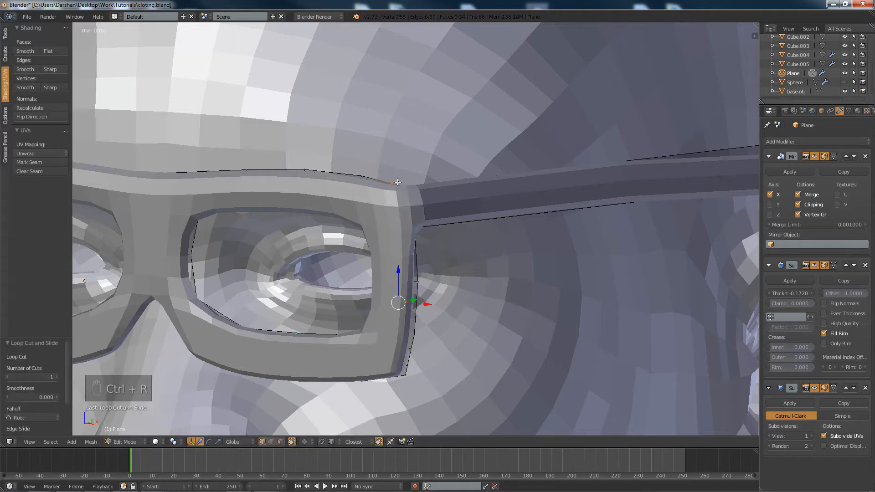
key("z")
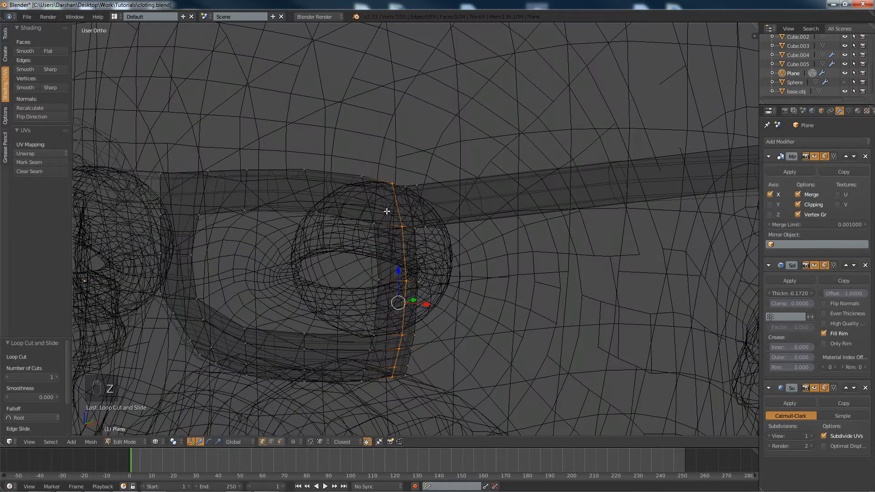
key("z")
key("a")
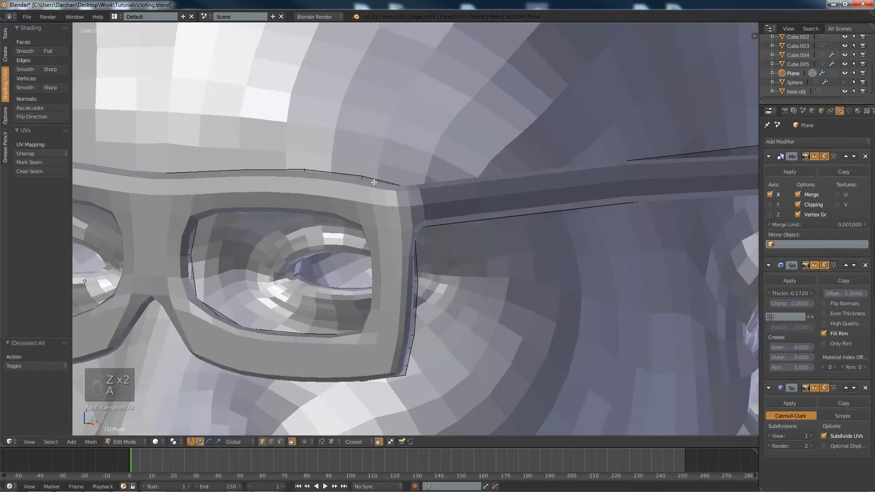
key("ctrl+r")
left_click(368, 173)
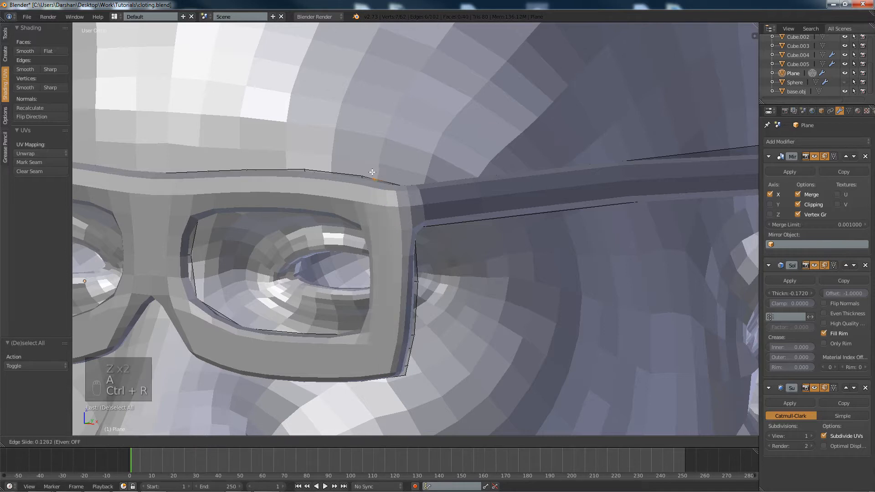
left_click(366, 172)
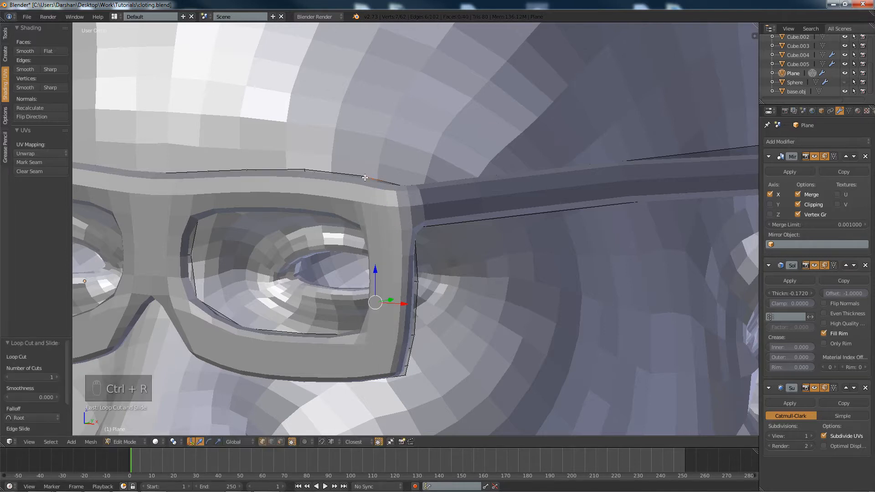
key("a")
Cut two lengthwise edge loops through the upper rim and temple arm, one near the lower edge and one near the upper edge.
key("ctrl+r")
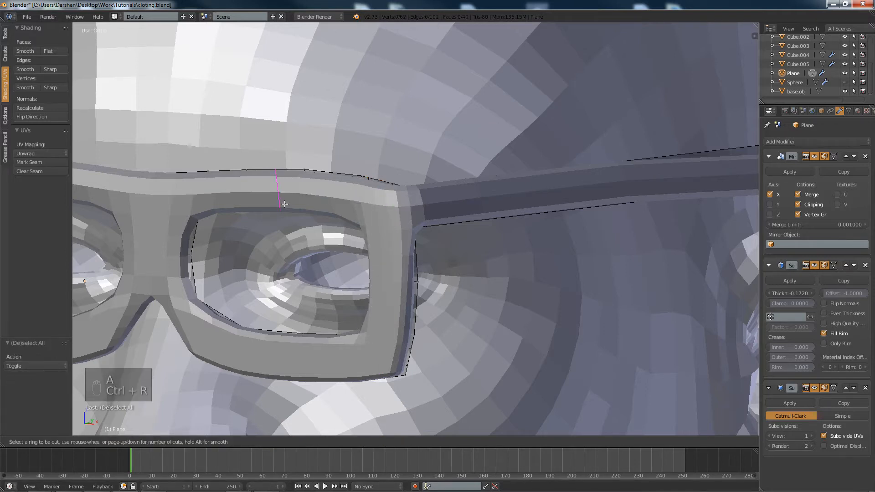
left_click(213, 192)
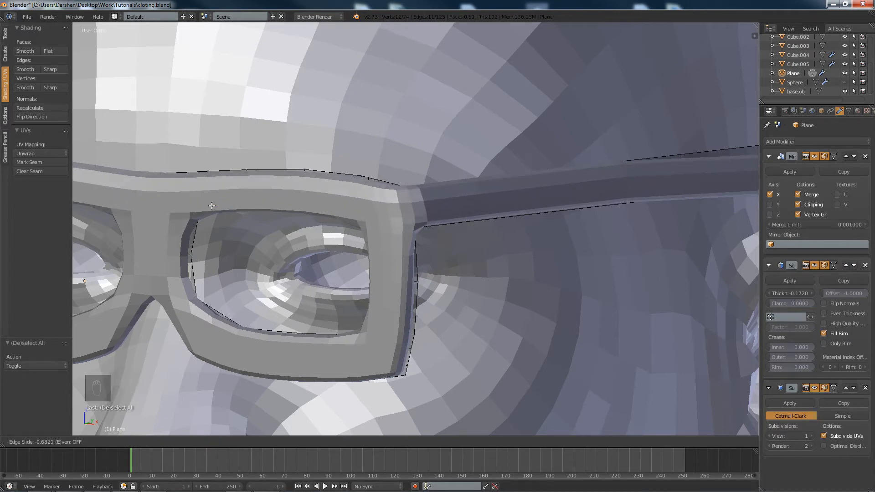
left_click(212, 206)
key("a")
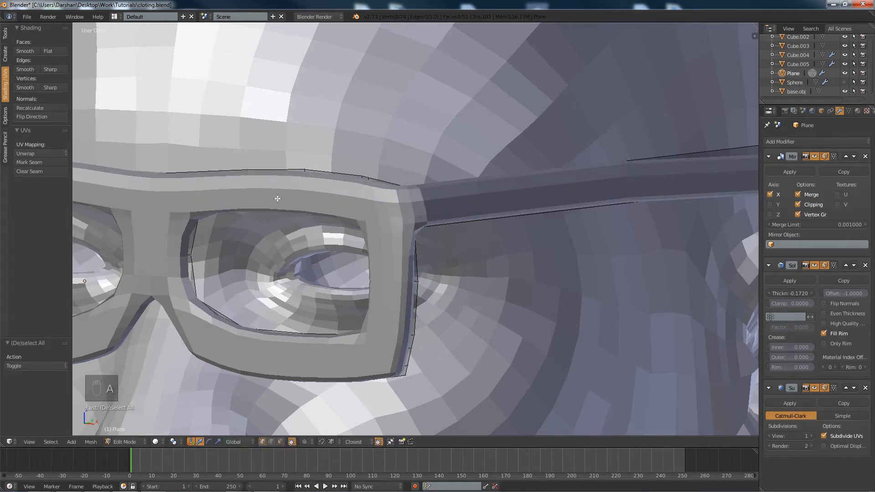
key("ctrl+r")
left_click(361, 193)
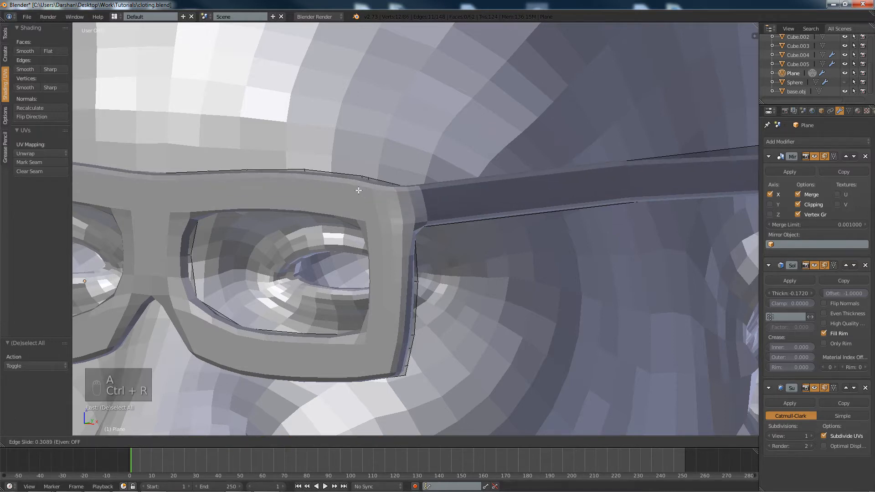
left_click(358, 190)
key("a")
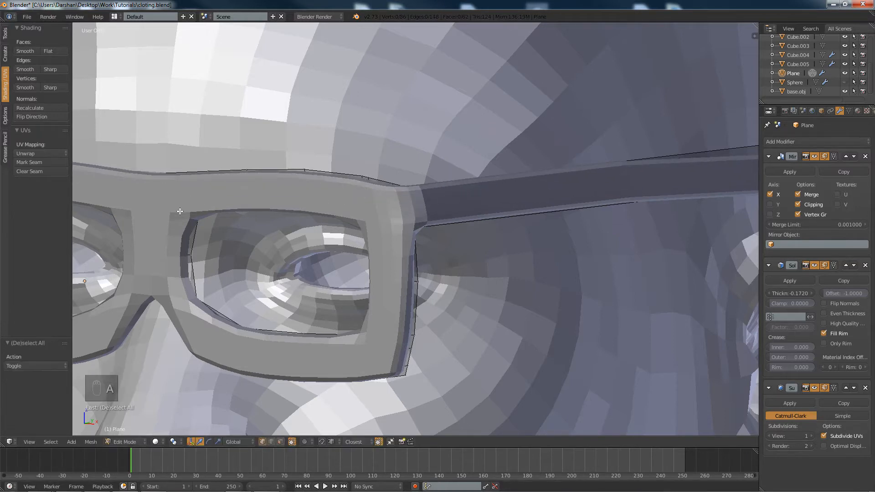
Try a vertical edge loop beside the nose bridge at two slide positions, undoing each cut.
key("ctrl+r")
left_click(184, 210)
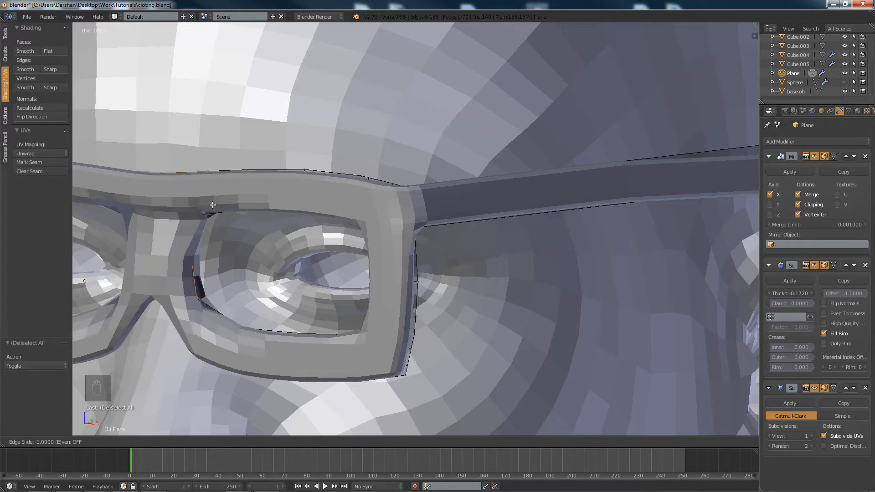
left_click(211, 205)
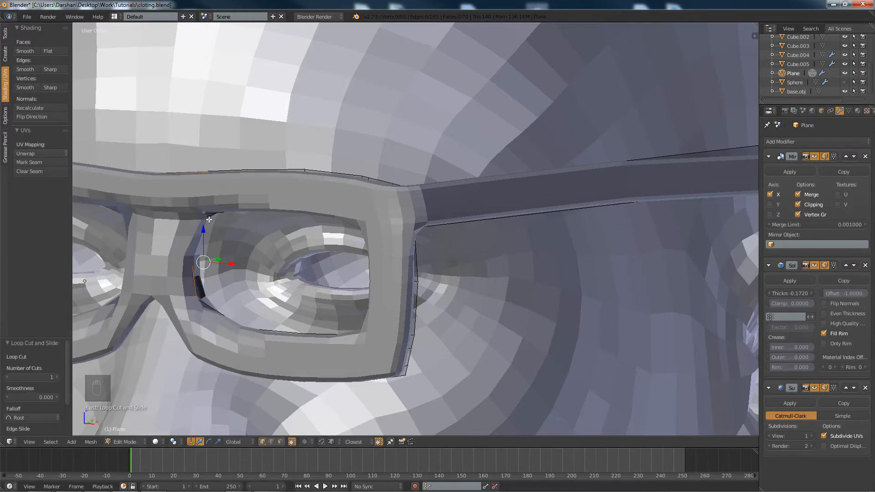
middle_click_drag(209, 219, 263, 241)
key("ctrl+z")
middle_click_drag(397, 201, 230, 218)
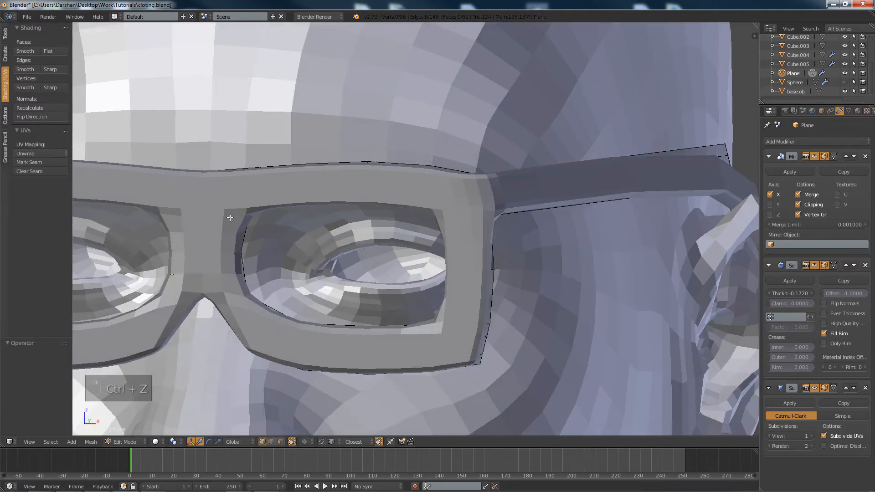
key("ctrl+r")
left_click(227, 205)
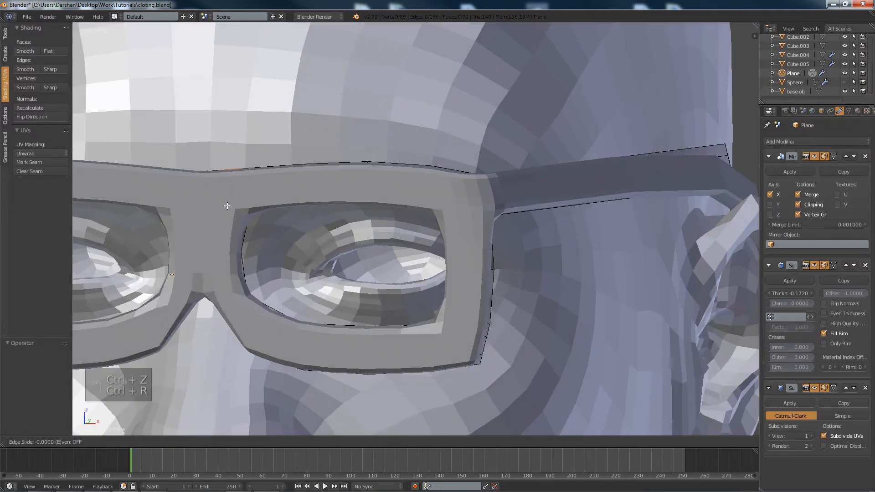
left_click(210, 245)
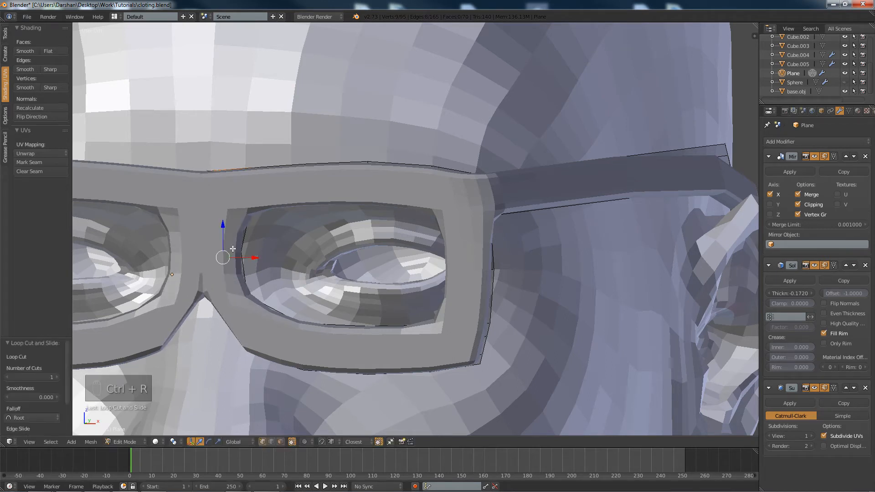
key("ctrl+z")
Cut two short edge loops across the rim's nose side, one near the lens opening's upper corner and one near its lower corner.
key("ctrl+r")
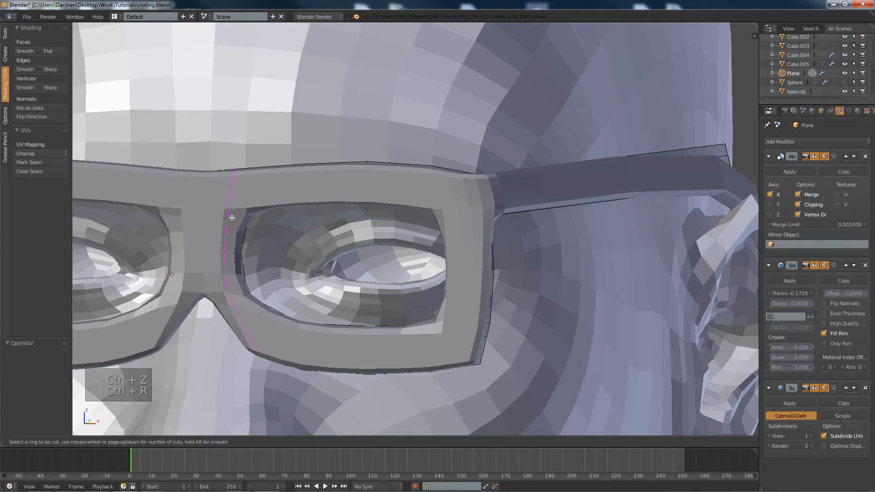
left_click(244, 217)
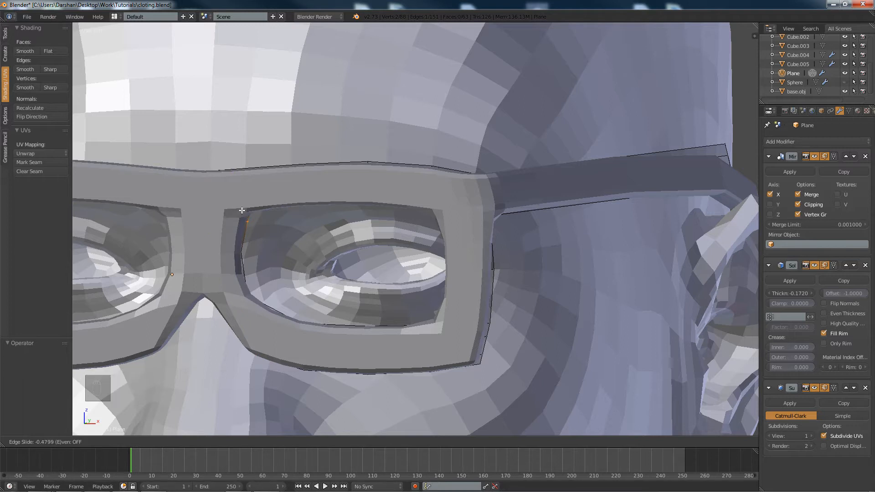
left_click(241, 210)
key("a")
key("ctrl+r")
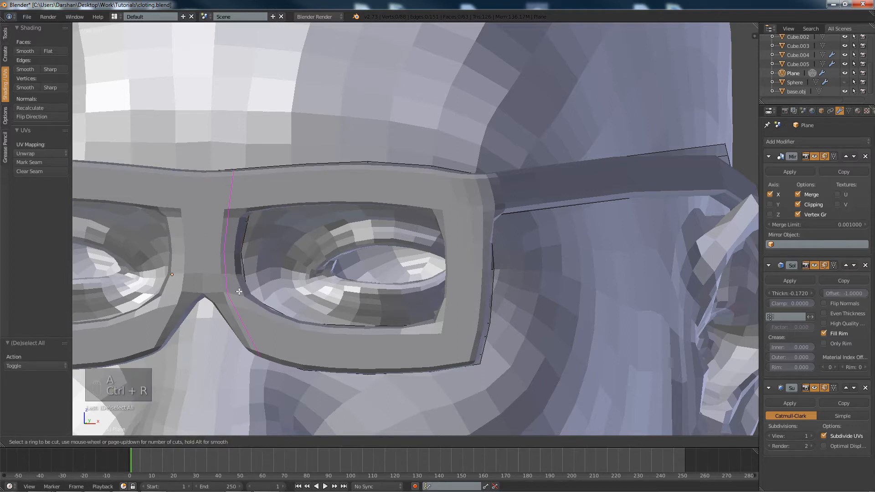
left_click(238, 287)
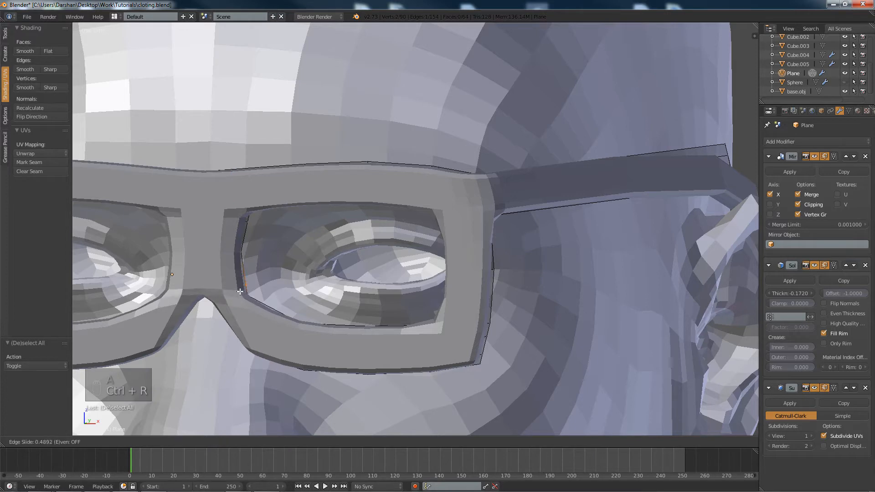
left_click(240, 292)
middle_click_drag(240, 291, 281, 260)
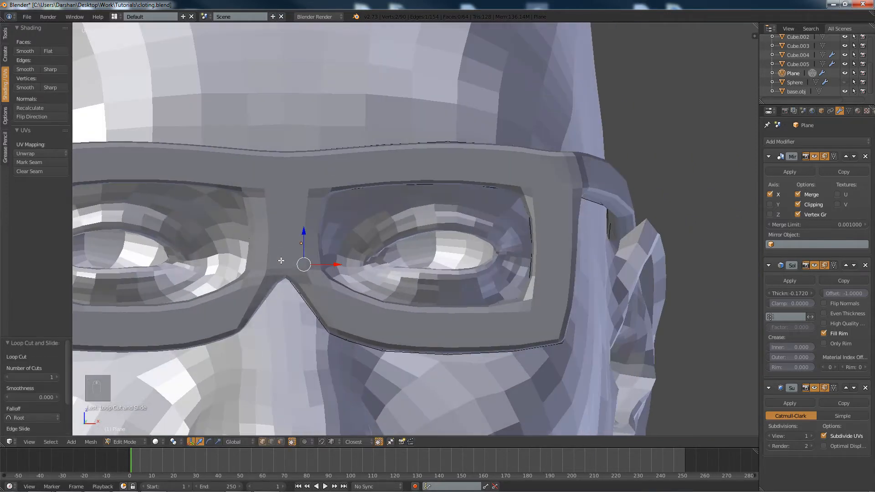
key("a")
Select the whole glasses mesh, shade its faces smooth, and set the Subdivision Surface view level to 2.
key("a")
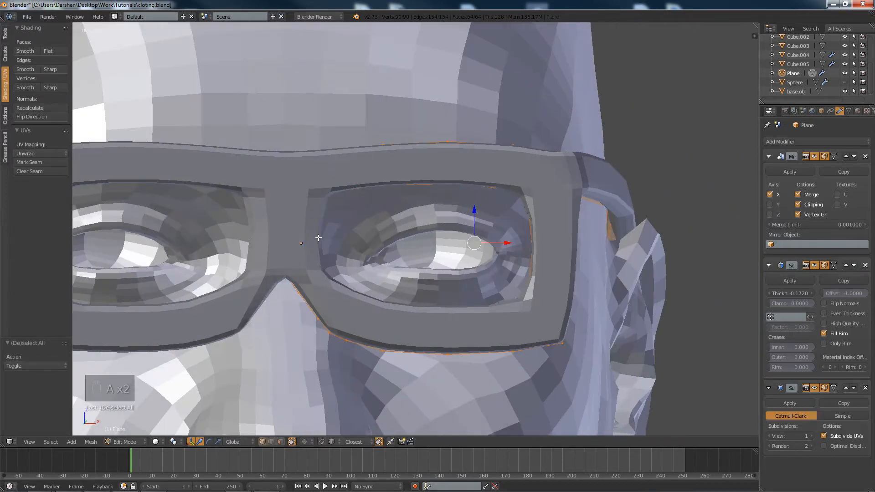
left_click(33, 53)
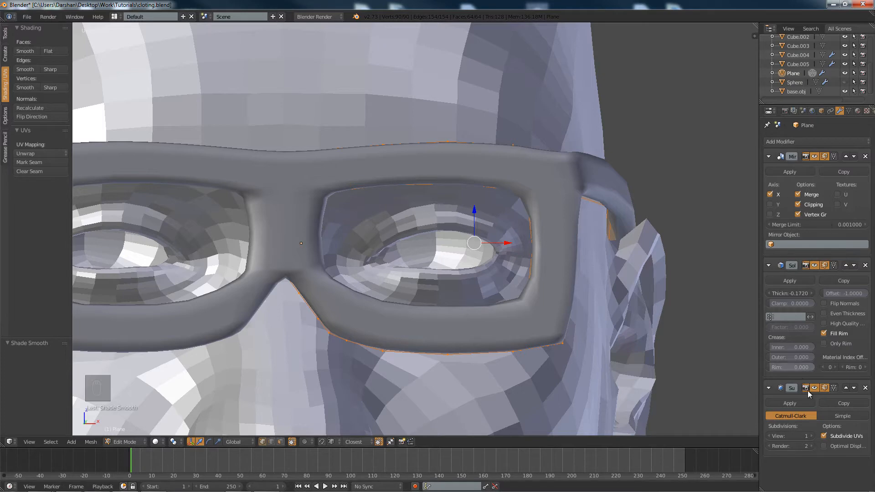
left_click(811, 436)
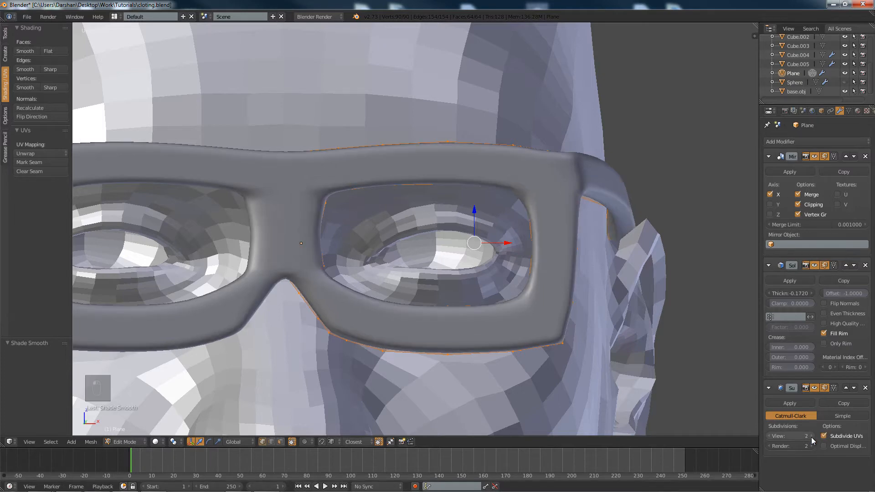
Add a single loop cut around the glasses' temple arm, slid close to the corner where it meets the front frame.
middle_click_drag(437, 242, 393, 264)
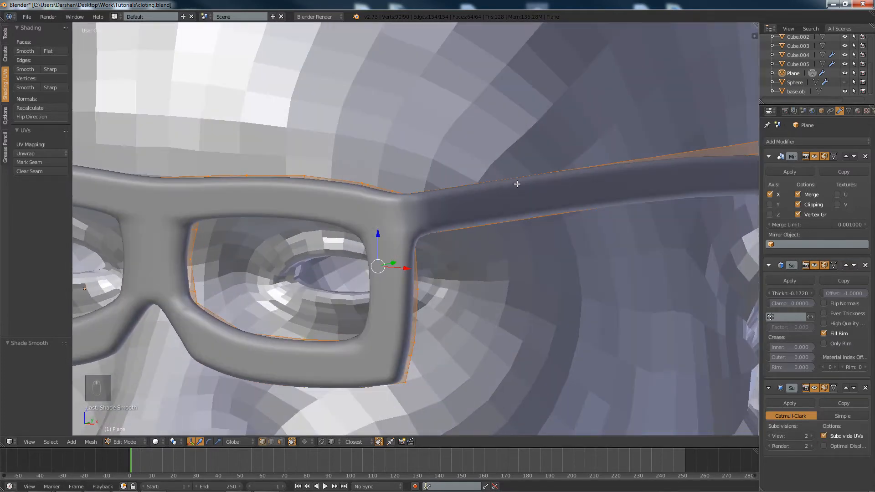
middle_click_drag(516, 183, 496, 186)
key("a")
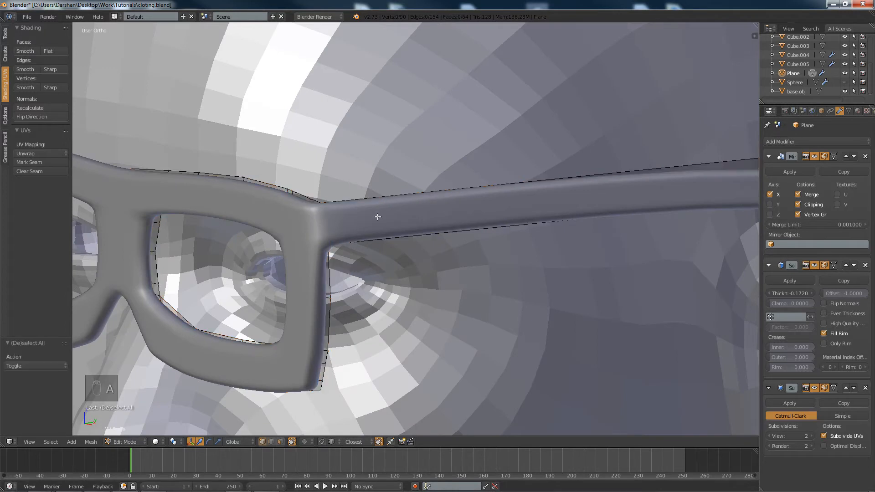
key("ctrl+r")
left_click(368, 202)
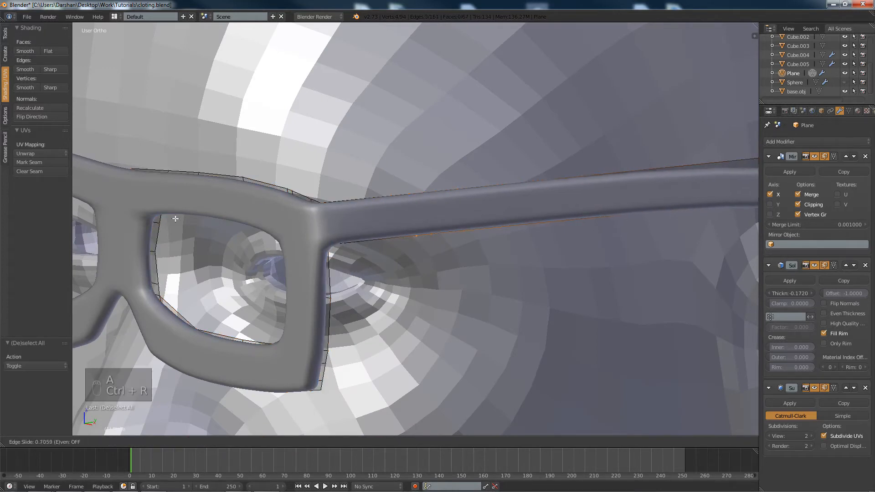
left_click(128, 214)
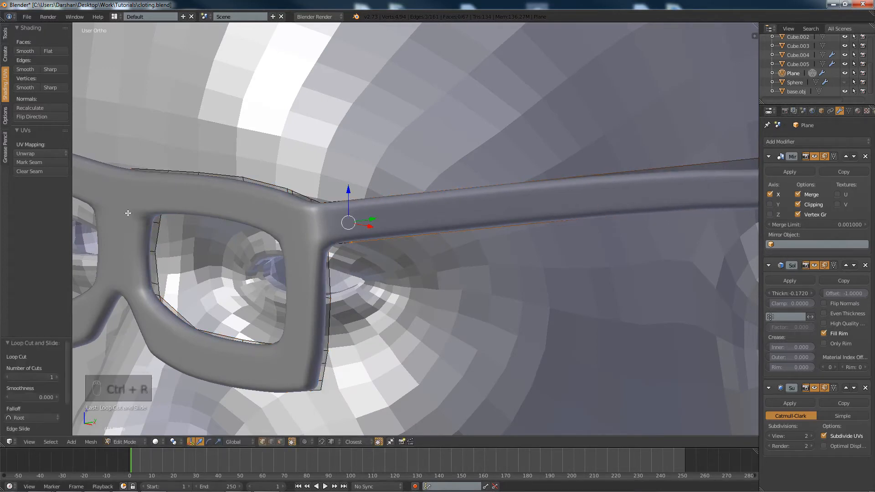
Select the narrow ring of faces around the temple arm beside the frame corner and inset it with a thickness of 0.0120.
key("z")
scroll(321, 213, "up", 3)
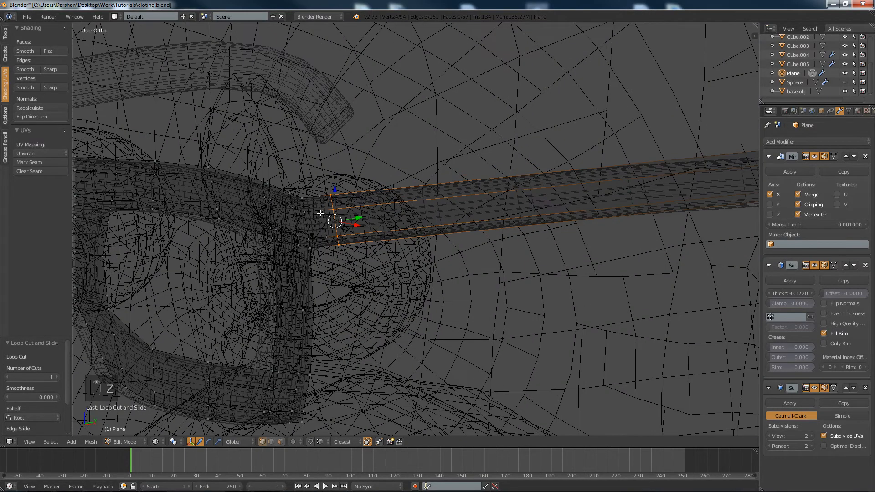
scroll(340, 199, "up", 2)
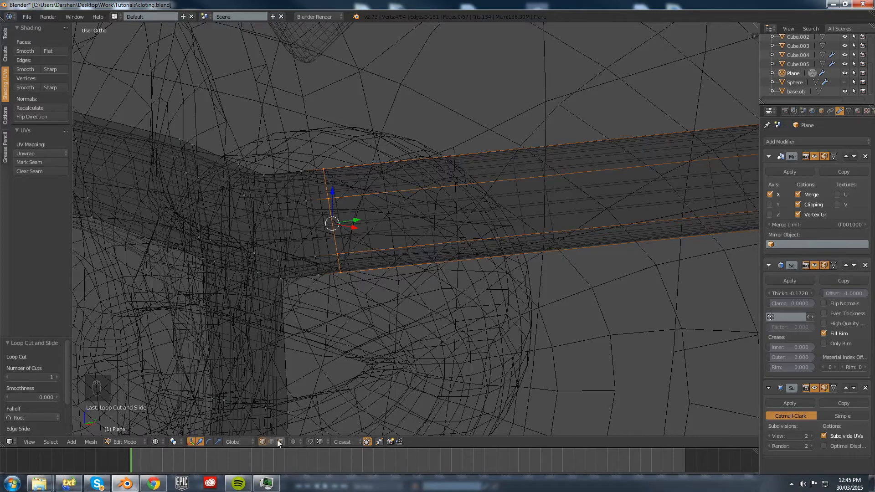
key("a")
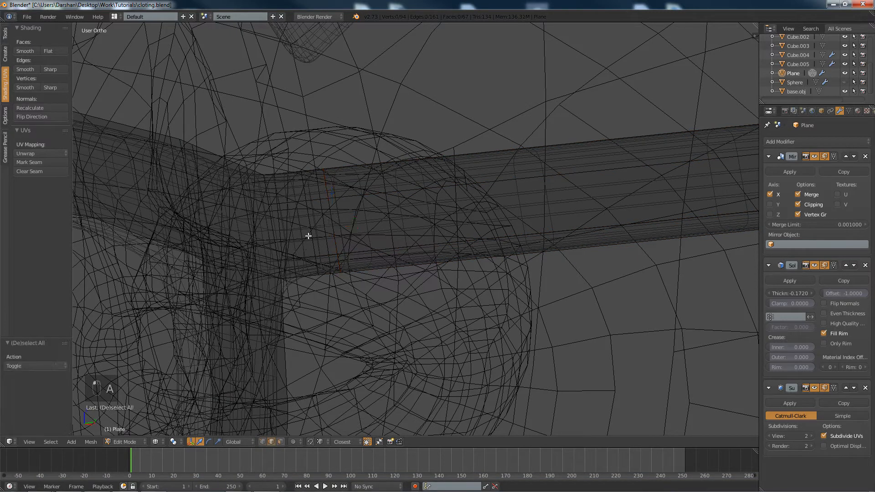
right_click(312, 192, "alt")
key("a")
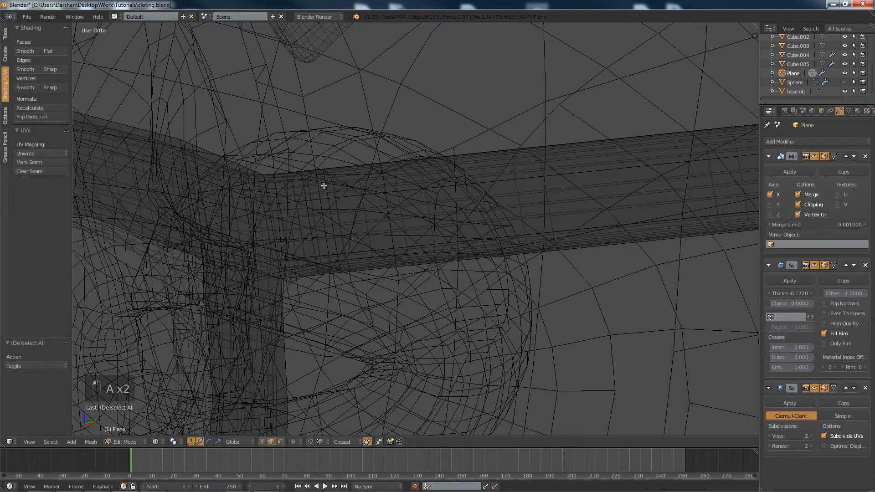
right_click(323, 188, "alt")
right_click(316, 190, "alt")
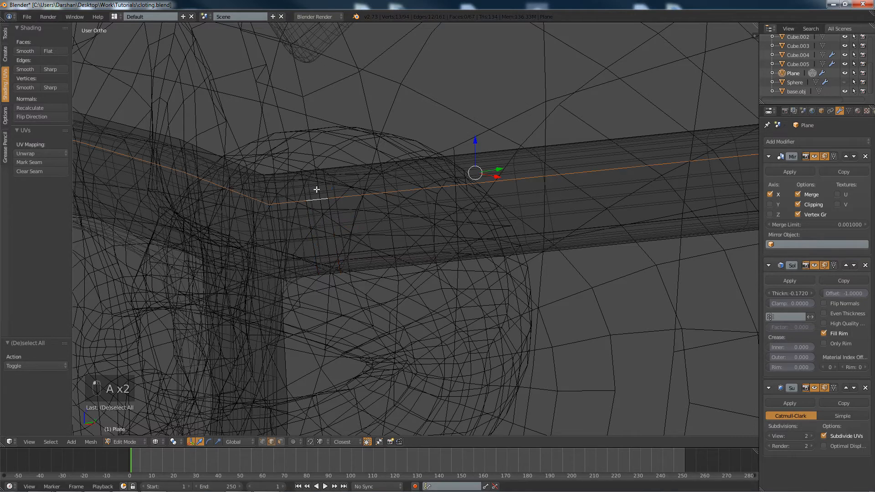
right_click(314, 194, "alt")
right_click(315, 198, "alt")
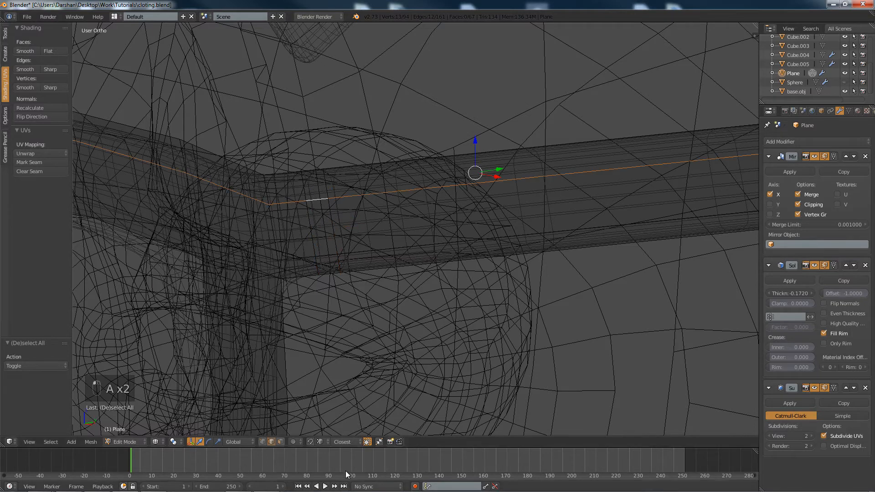
left_click(282, 442)
left_click(313, 183, "alt")
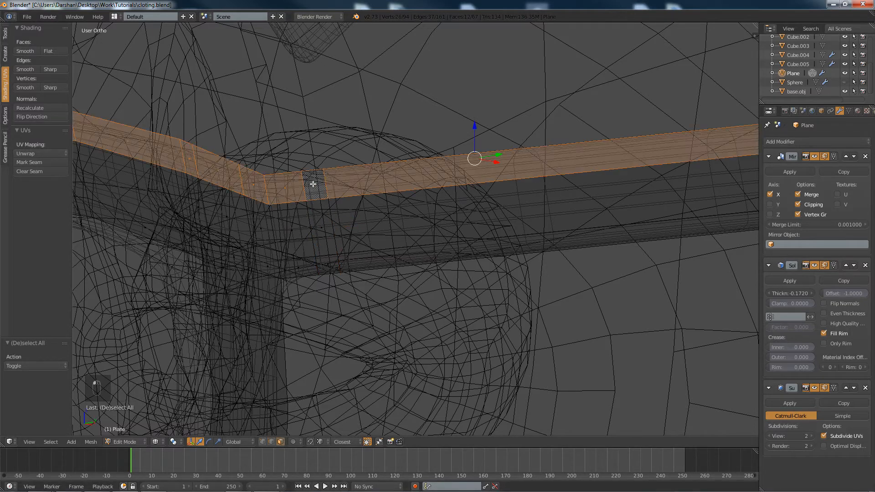
left_click(315, 196, "alt")
middle_click_drag(276, 190, 403, 161)
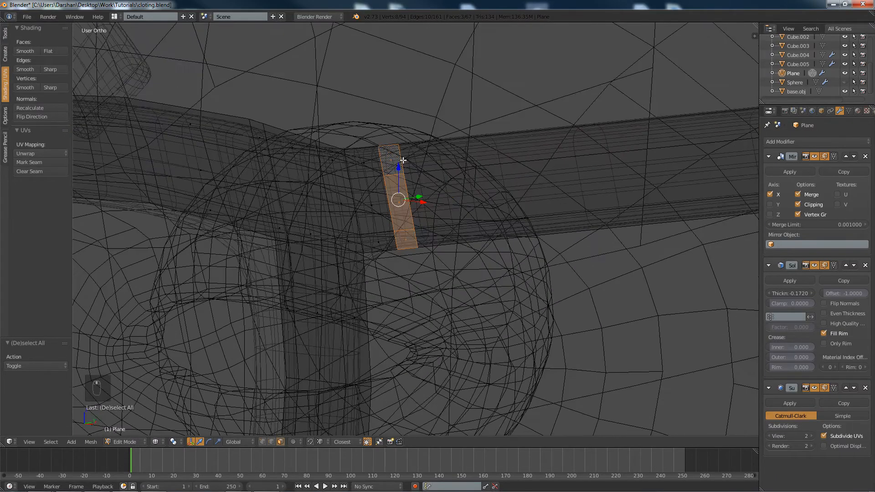
key("i")
left_click(471, 184)
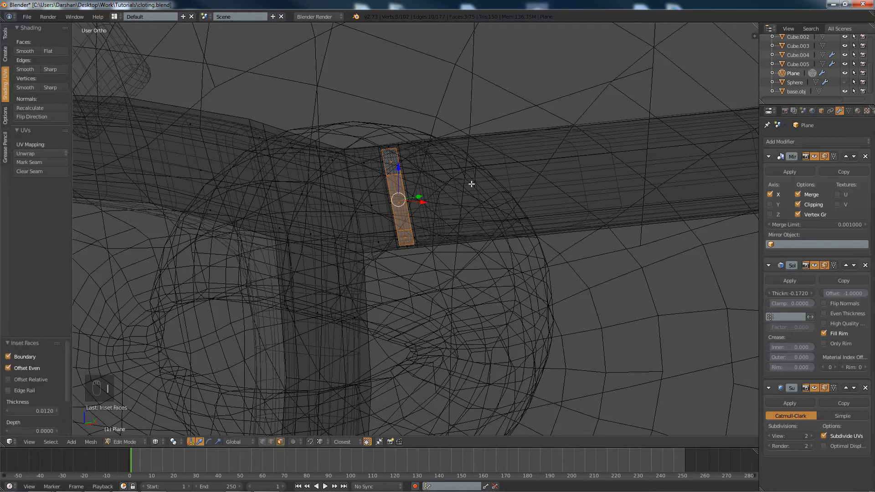
Try scaling down the inset face ring on the temple arm, and undo both the scaling and the inset.
key("z")
middle_click_drag(470, 182, 492, 178)
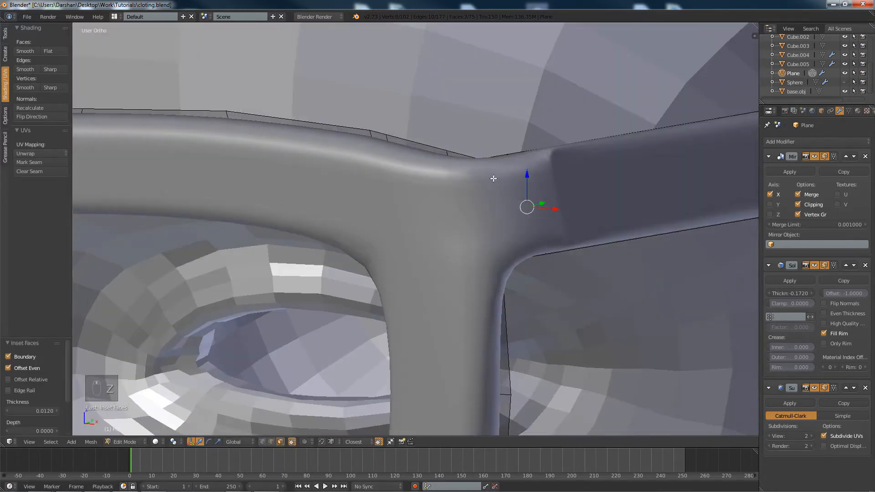
key("s")
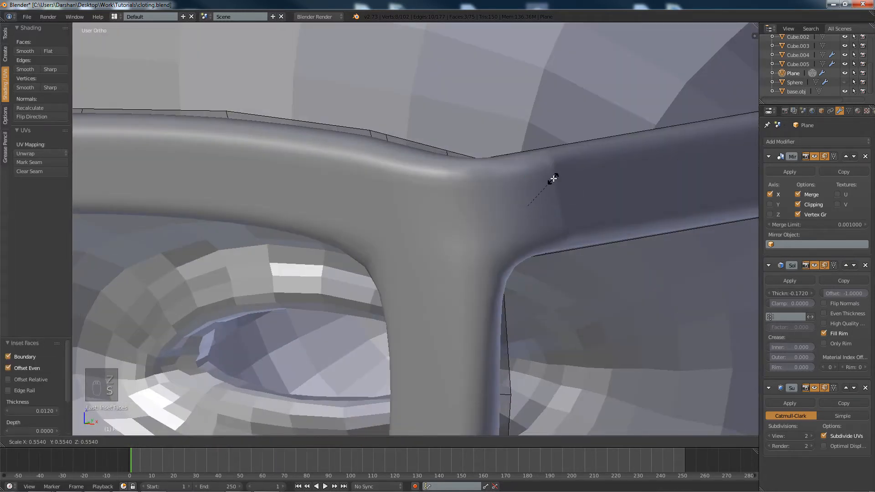
left_click(541, 193)
key("ctrl+z")
key("ctrl+z")
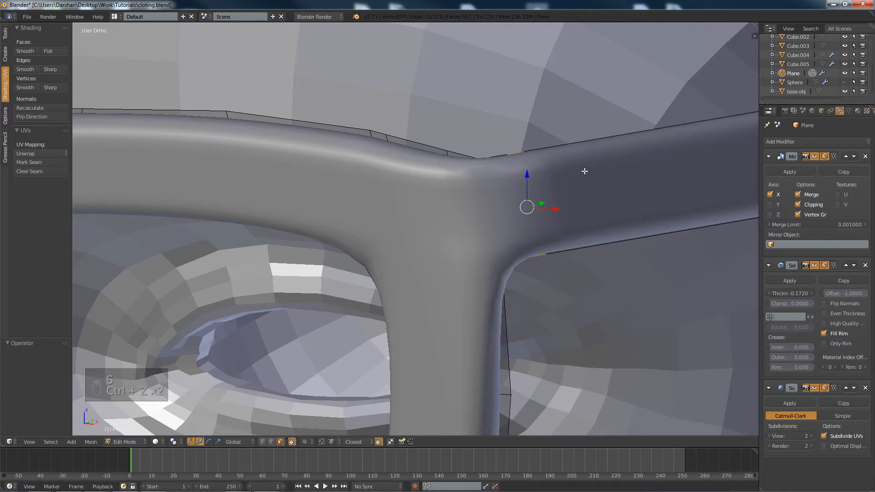
Try insetting the narrow face ring again in solid shading, and undo the inset.
key("i")
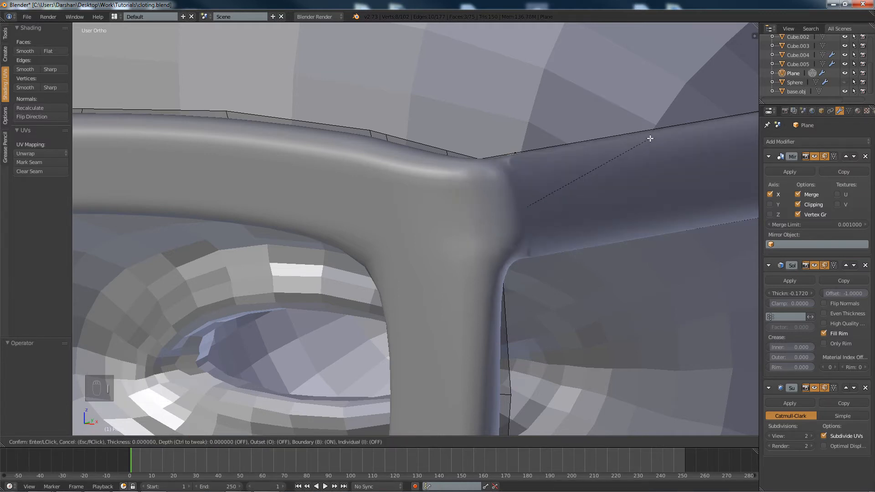
left_click(600, 167)
key("ctrl+z")
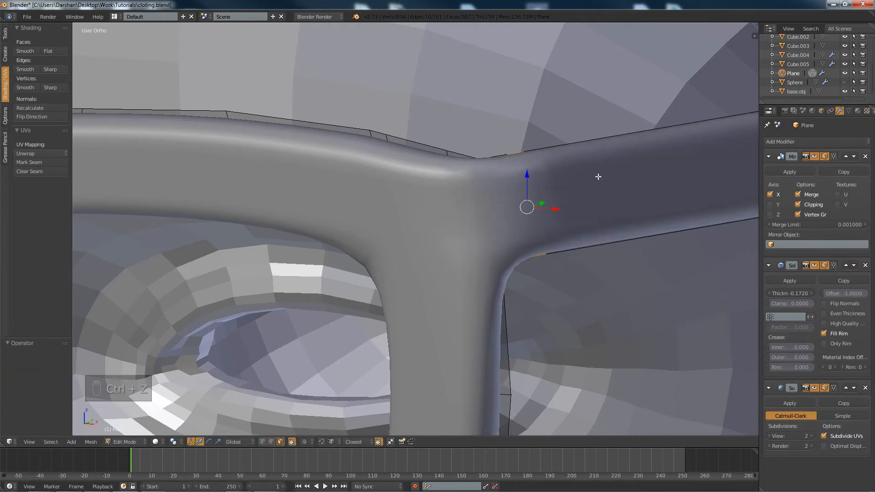
Add two evenly spaced loop cuts inside the narrow face ring on the temple arm, without sliding them.
key("z")
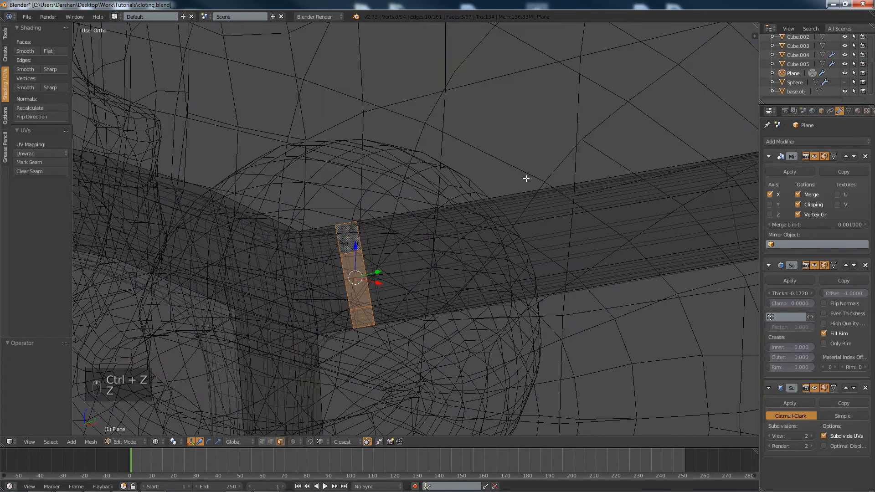
key("a")
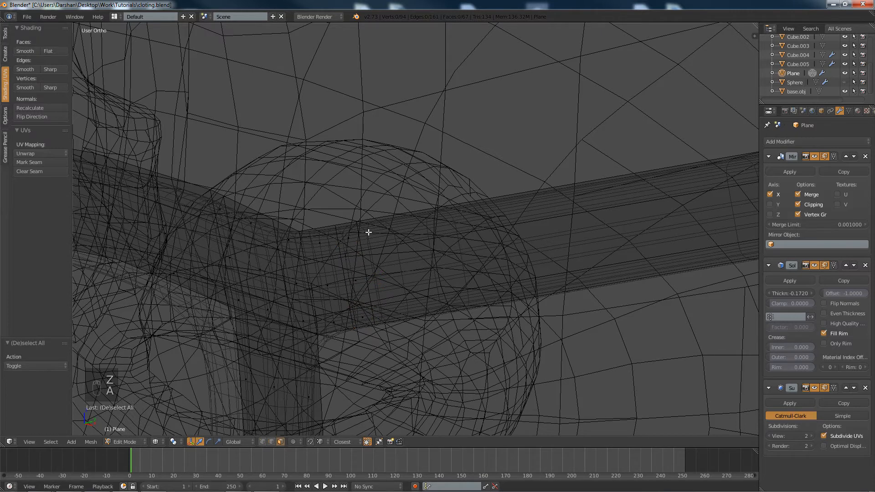
key("ctrl+r")
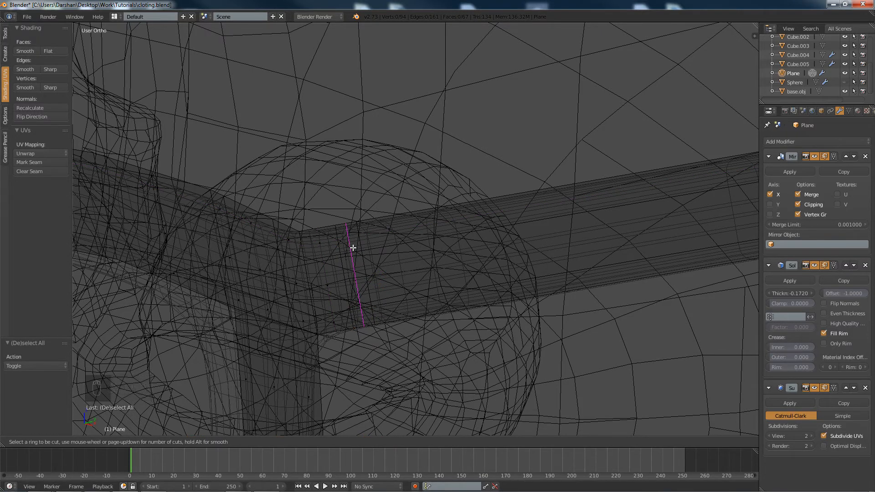
scroll(353, 247, "up", 1)
left_click(353, 248)
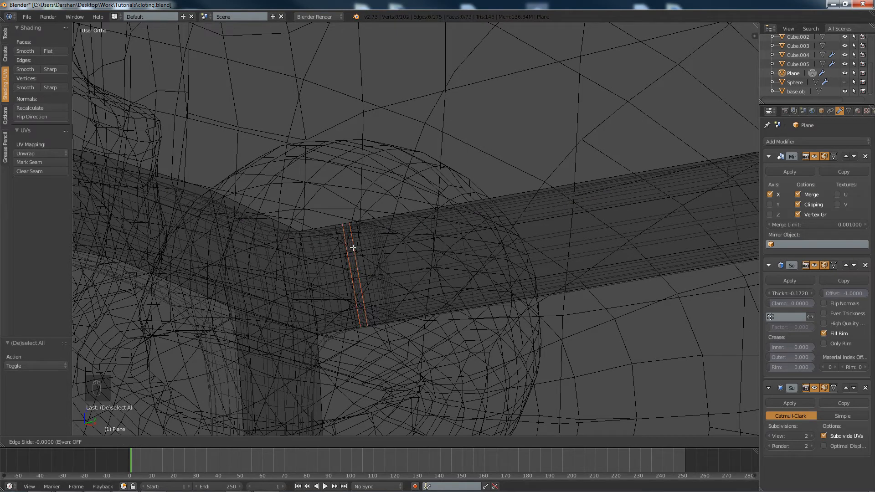
right_click(353, 247)
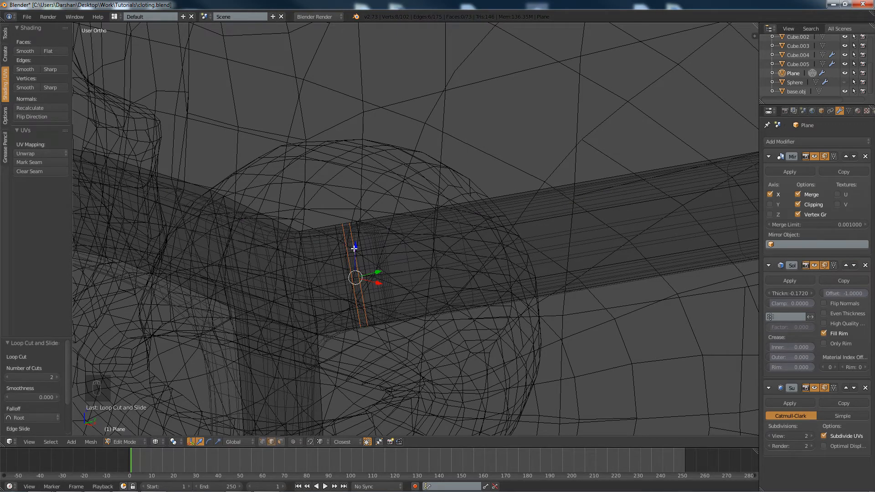
Add one supporting loop cut in the ring's outer band on the side facing the front frame.
key("a")
scroll(354, 245, "up", 1)
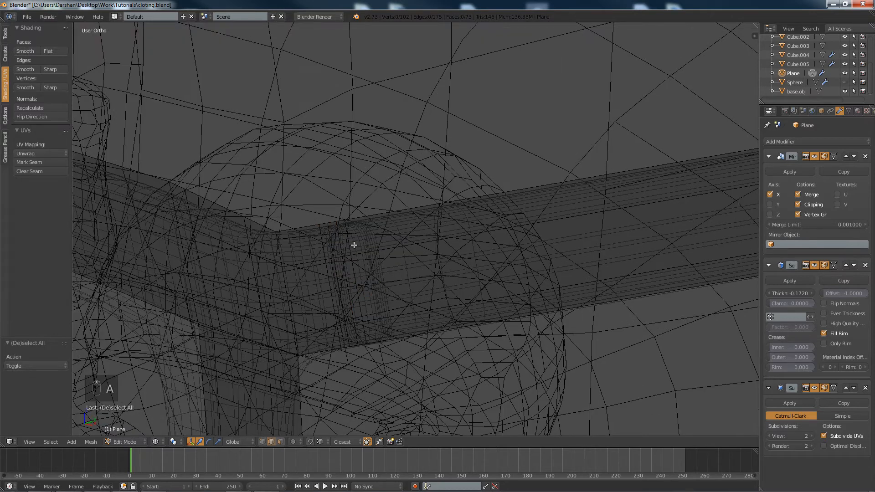
scroll(354, 244, "up", 2)
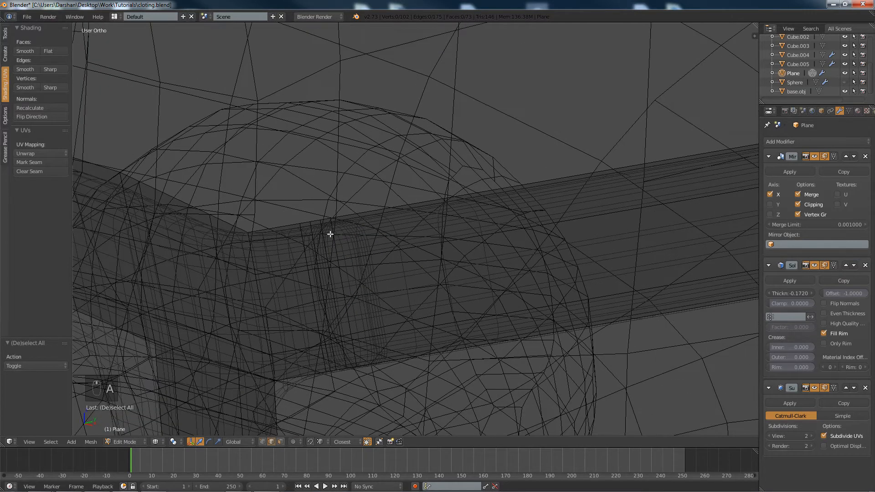
key("ctrl+r")
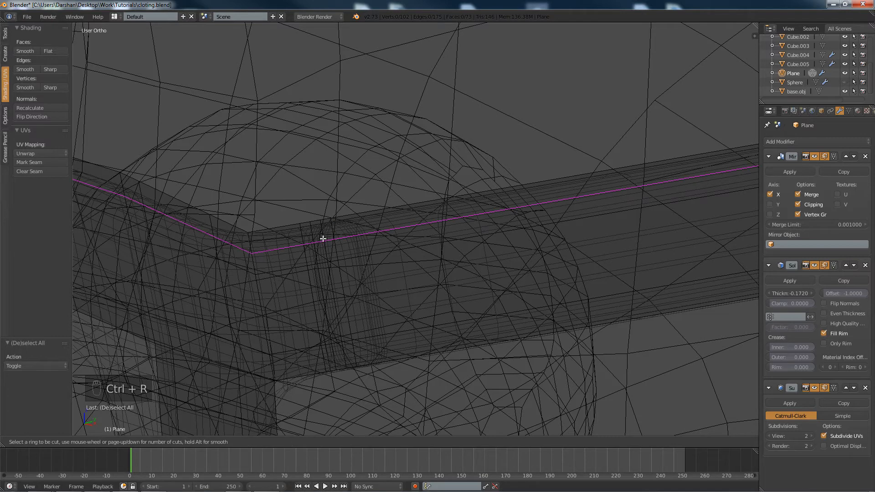
left_click(309, 215)
left_click(309, 215)
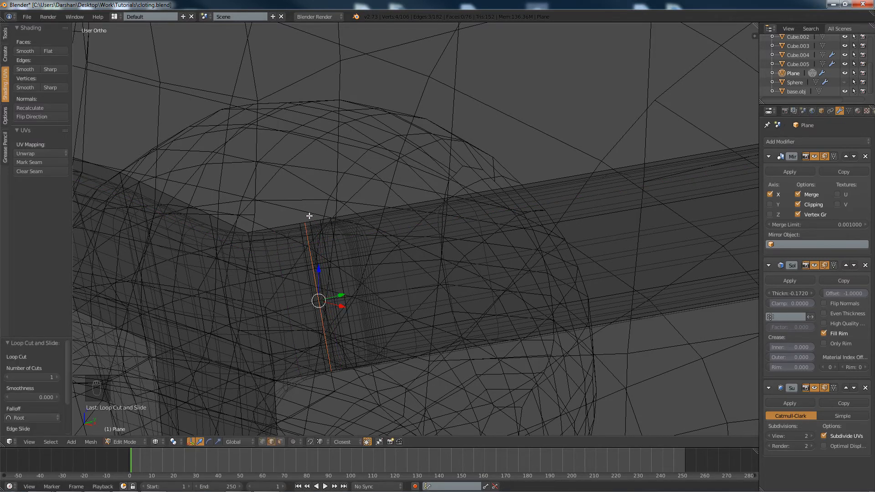
Add one matching supporting loop cut in the ring's outer band on the side facing the ear.
key("a")
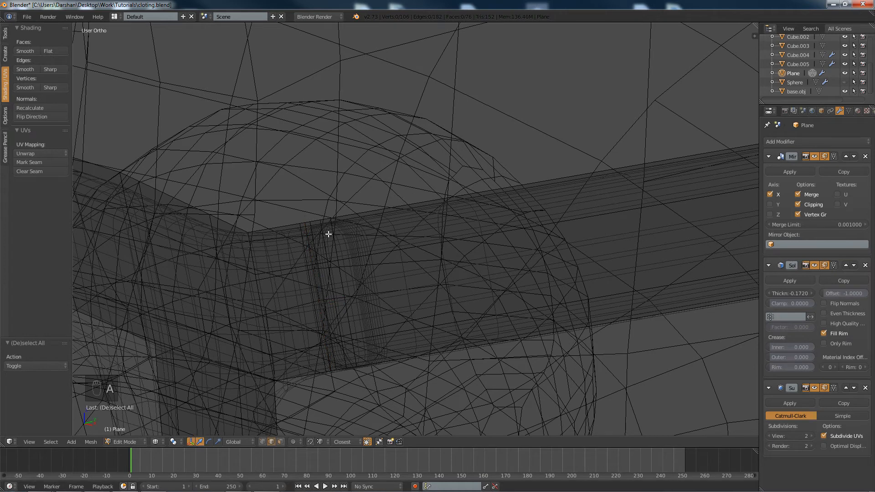
key("ctrl+r")
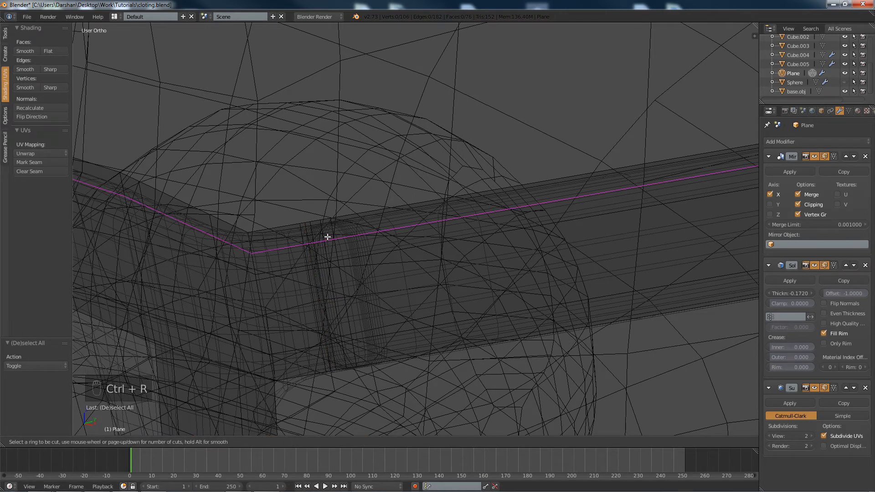
left_click(323, 215)
left_click(327, 235)
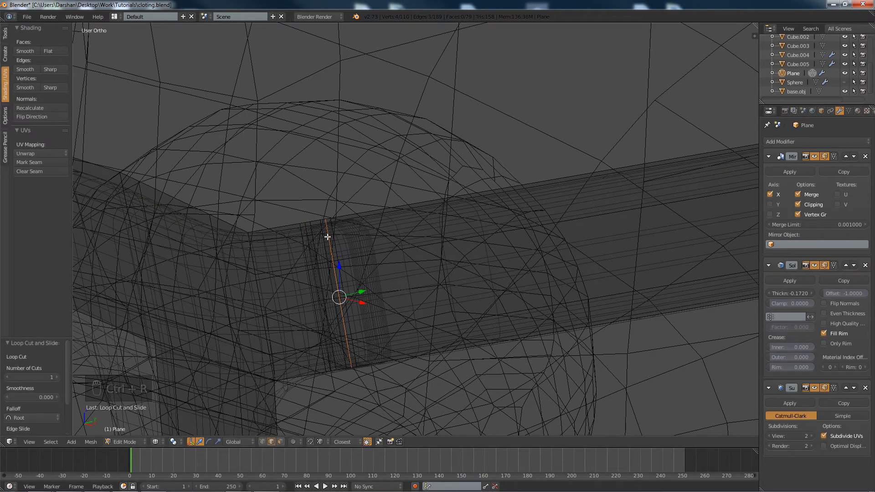
Select the narrow face ring at the middle of the hinge groove and scale it uniformly to 0.902.
key("a")
key("z")
key("z")
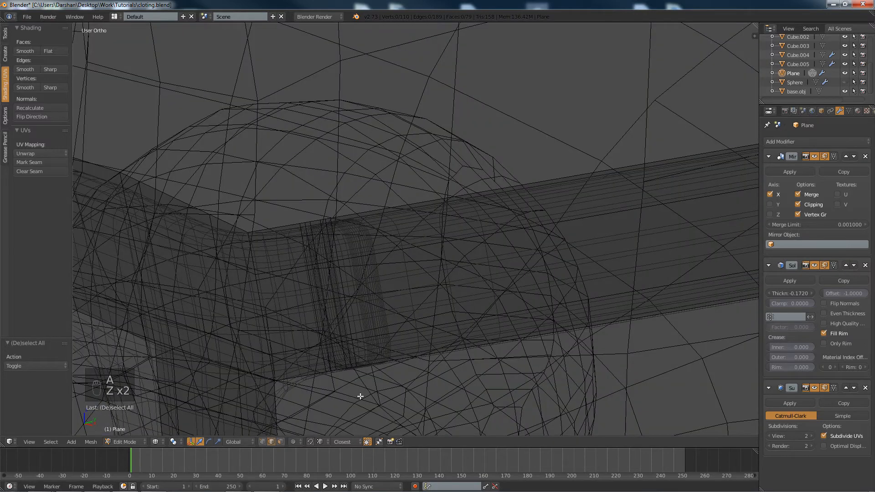
left_click(281, 441)
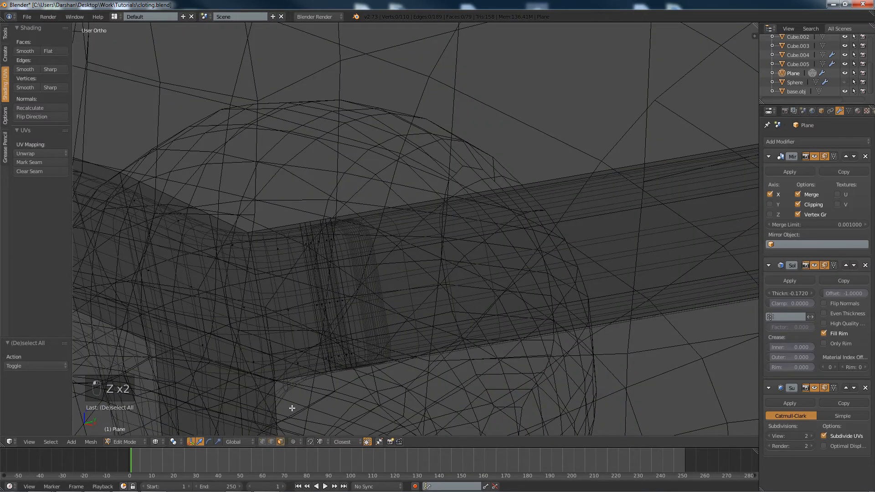
right_click(315, 235, "alt")
right_click(312, 238, "alt")
right_click(319, 242, "alt")
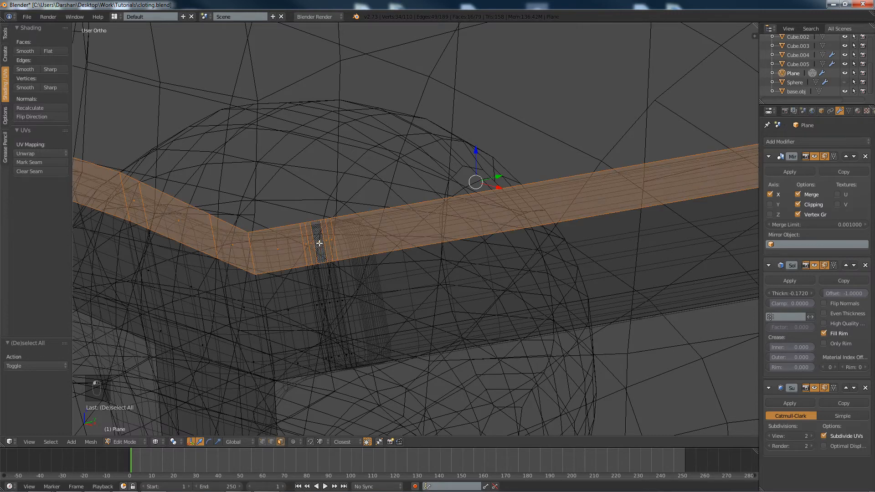
right_click(324, 260, "alt")
right_click(319, 238, "alt")
right_click(321, 261, "alt")
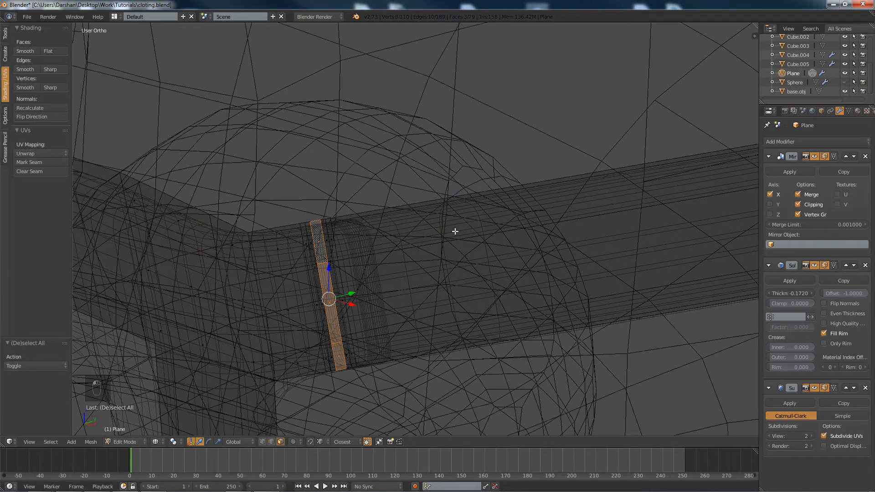
key("z")
key("s")
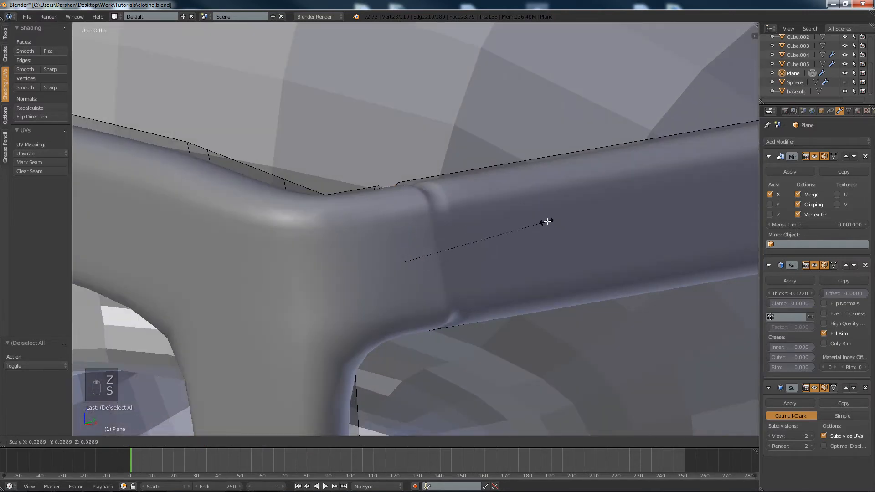
left_click(542, 222)
middle_click_drag(542, 221, 503, 220)
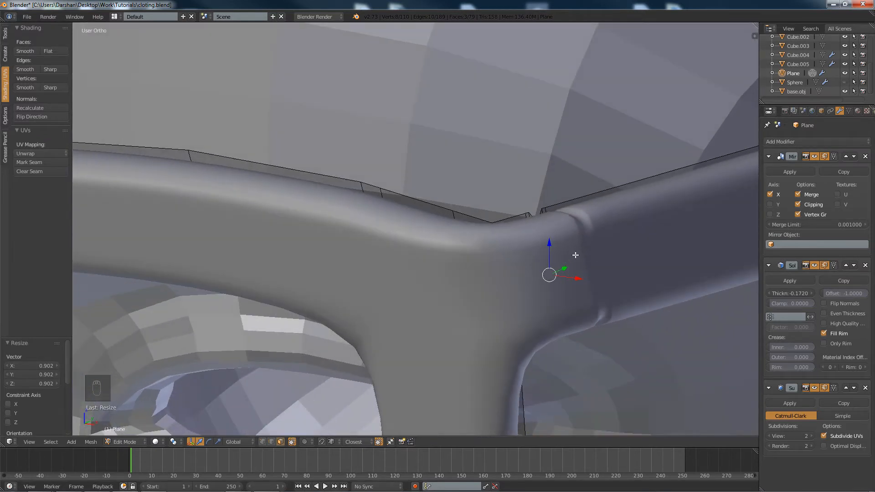
Try scaling the hinge face ring to 0.931 along X only, and undo that scaling.
key("s")
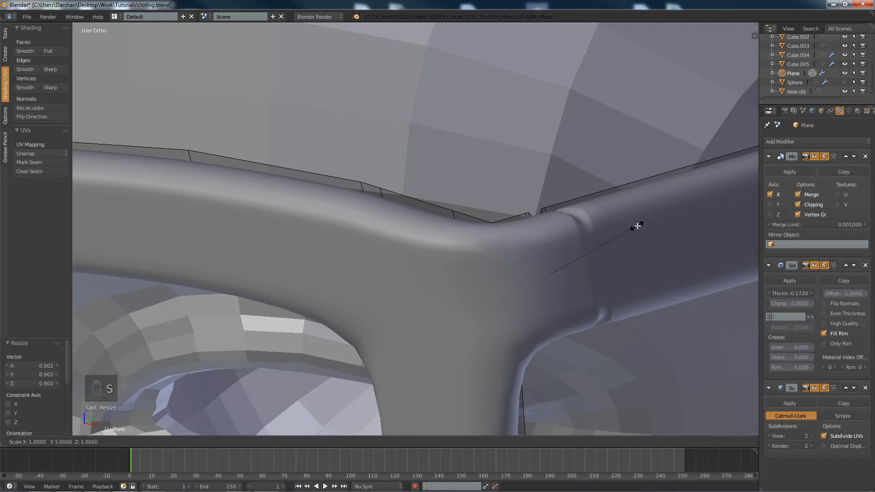
key("x")
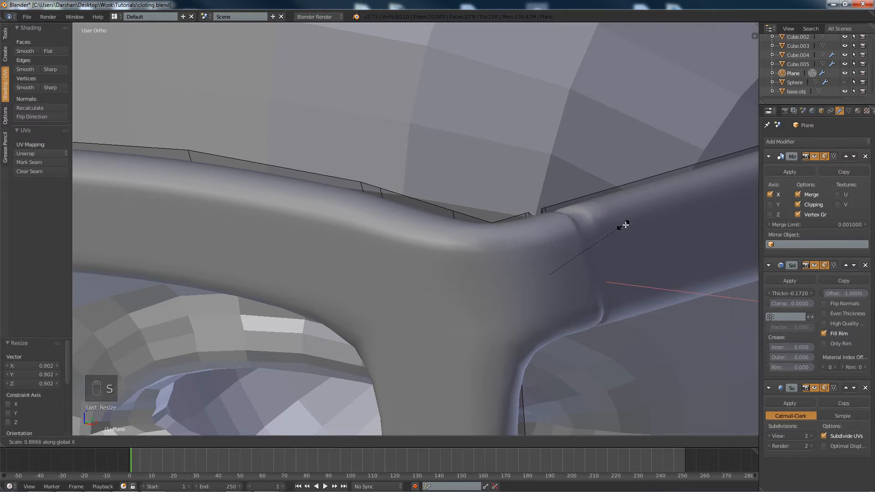
left_click(628, 223)
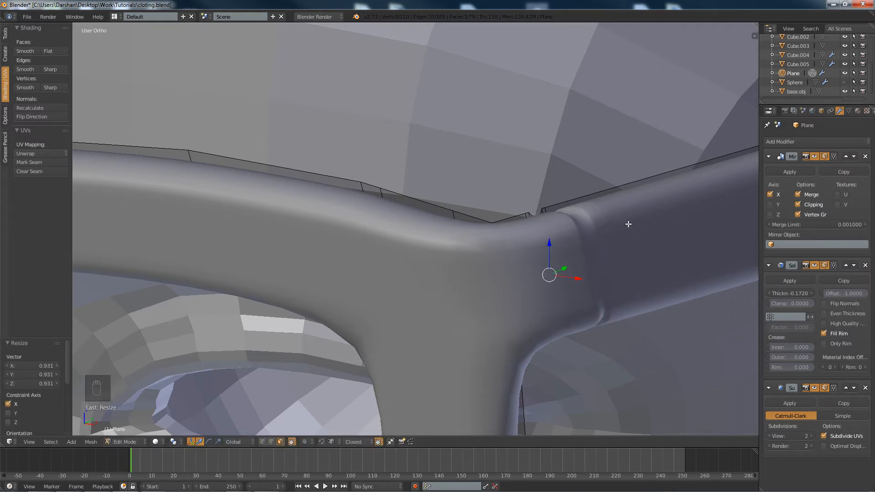
key("ctrl+z")
middle_click_drag(638, 221, 605, 215)
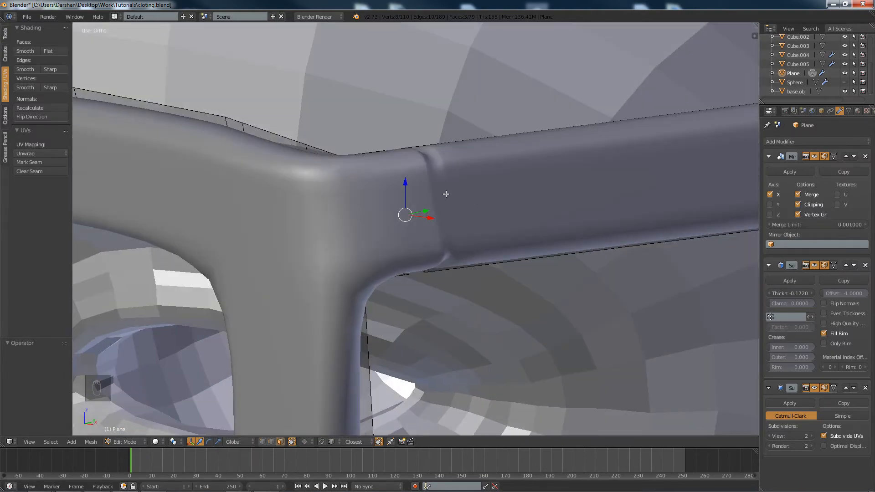
Try insetting the selected hinge groove faces slightly, and undo the inset.
key("z")
mouse_move(447, 194)
middle_mouse_down()
mouse_move(430, 205)
mouse_move(437, 201)
middle_mouse_up()
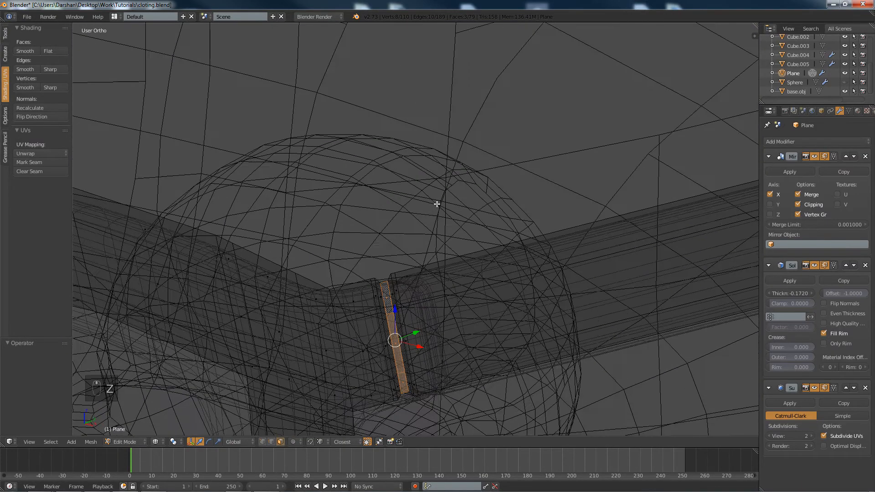
key("z")
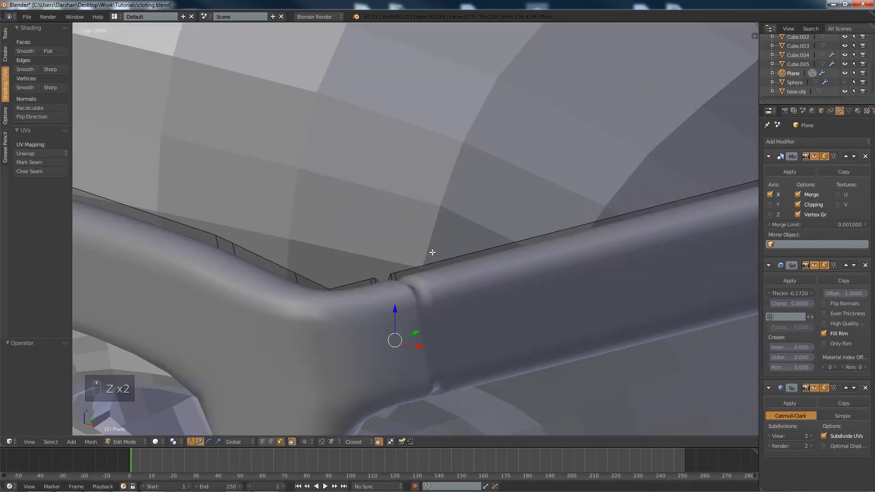
key("i")
left_click(540, 249)
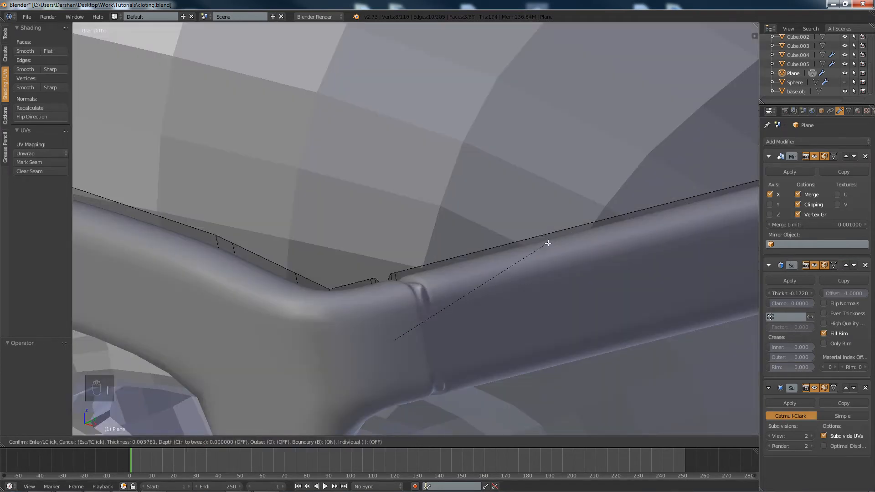
key("ctrl+z")
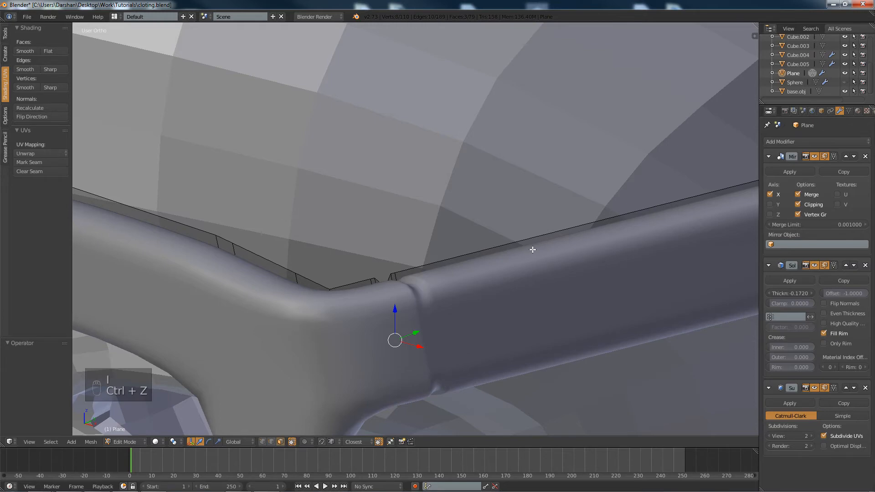
Add two evenly spaced loop cuts down the recessed face ring of the hinge groove, without sliding them.
key("z")
middle_click_drag(405, 293, 406, 231, "shift")
scroll(406, 223, "up", 3)
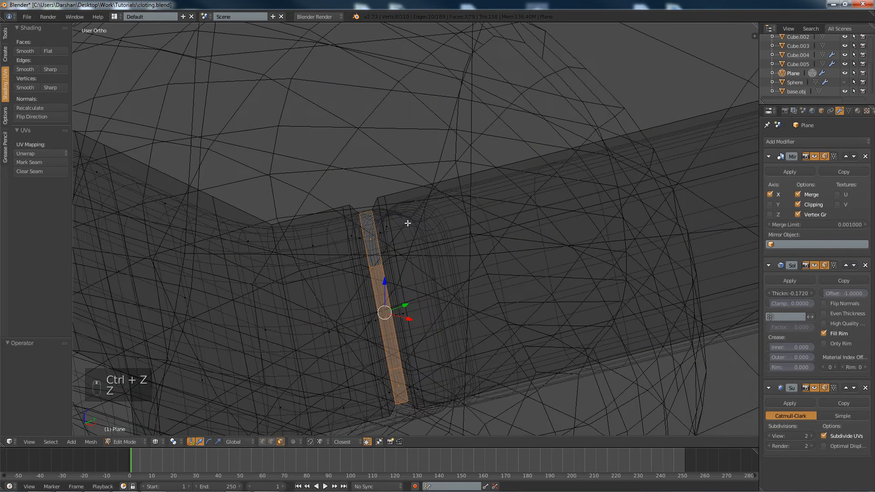
middle_click_drag(381, 277, 384, 242, "shift")
key("a")
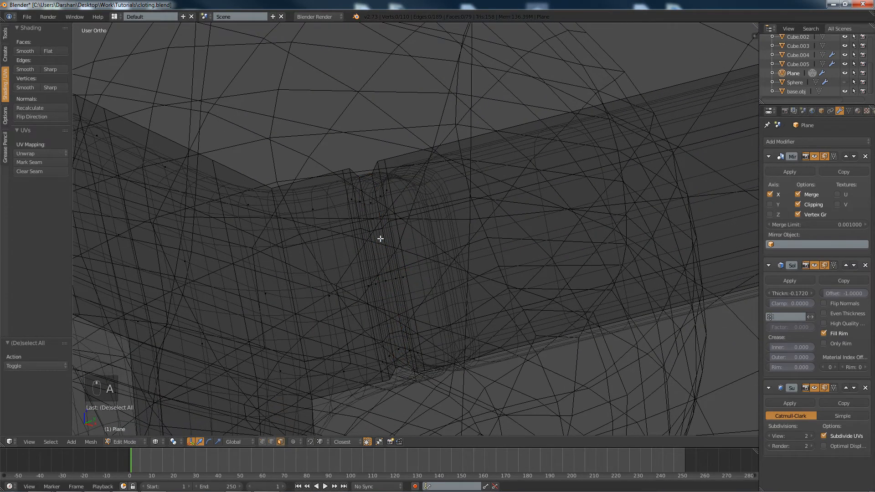
key("ctrl+r")
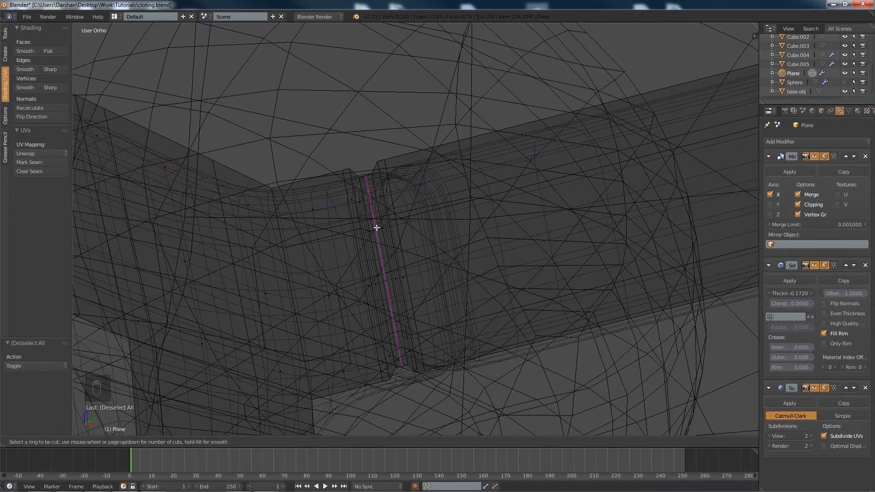
key("2")
left_click(377, 227)
right_click(376, 227)
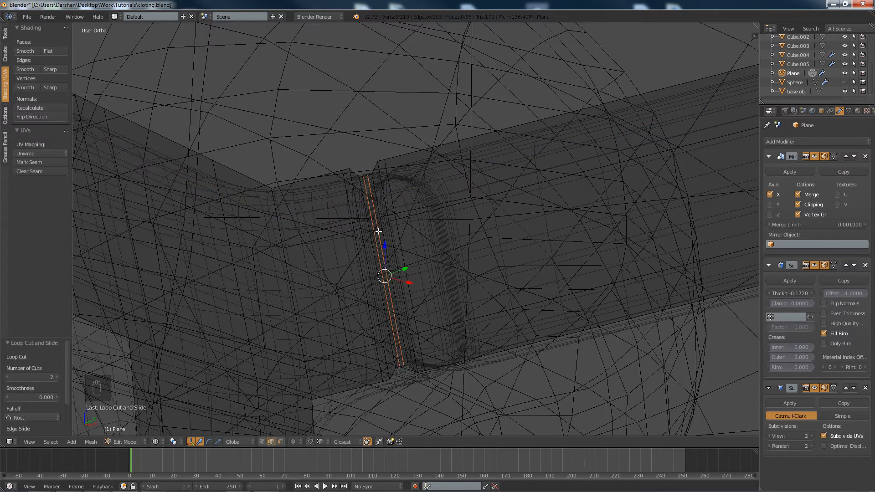
key("a")
key("z")
Examine the hinge groove up close, and check the whole glasses frame from several angles outside Edit Mode.
scroll(378, 228, "up", 5)
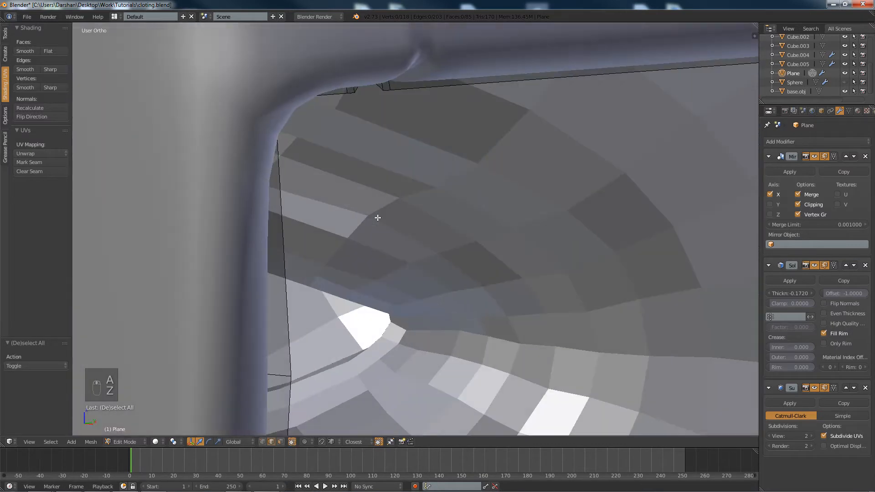
scroll(379, 223, "down", 2)
scroll(379, 228, "down", 2)
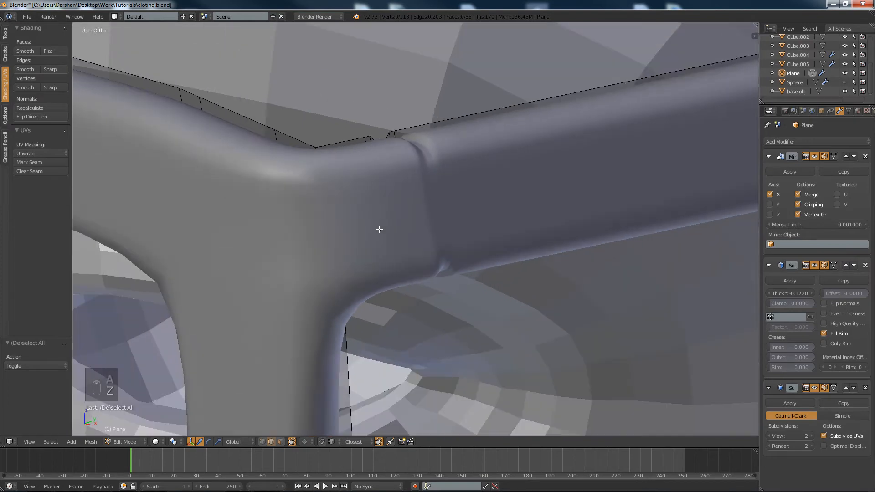
middle_click_drag(379, 228, 299, 212)
scroll(364, 228, "down", 1)
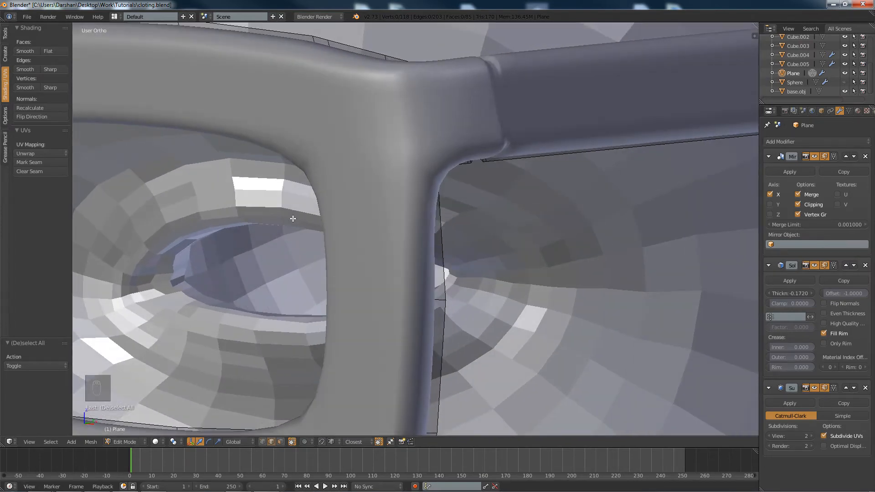
scroll(292, 218, "down", 6)
key("Tab")
middle_click_drag(341, 237, 469, 218)
scroll(365, 235, "up", 4)
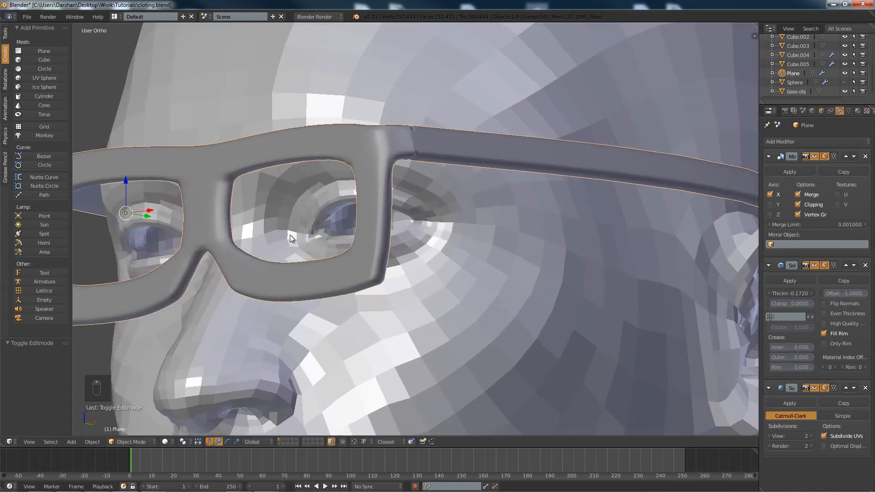
middle_click_drag(273, 236, 318, 239)
scroll(353, 255, "up", 2)
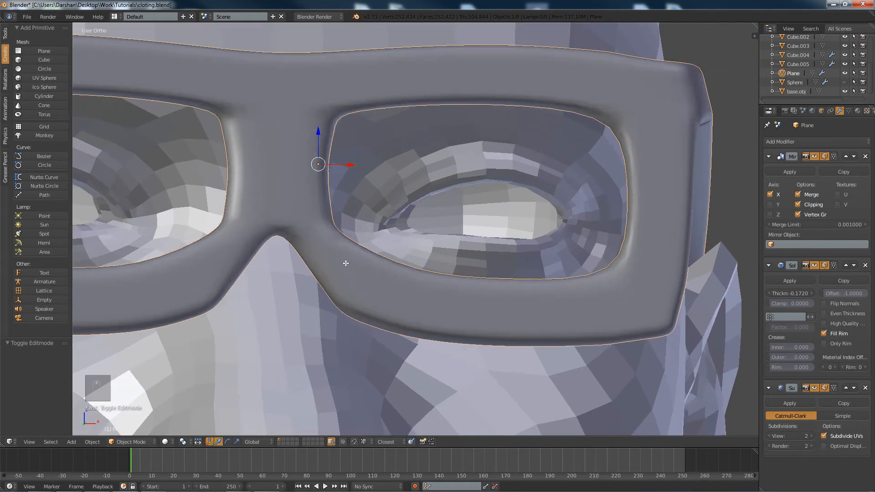
Reshape the nose notch by moving its side vertex 0.023 along X and its centre vertex -0.007 along Z.
key("Tab")
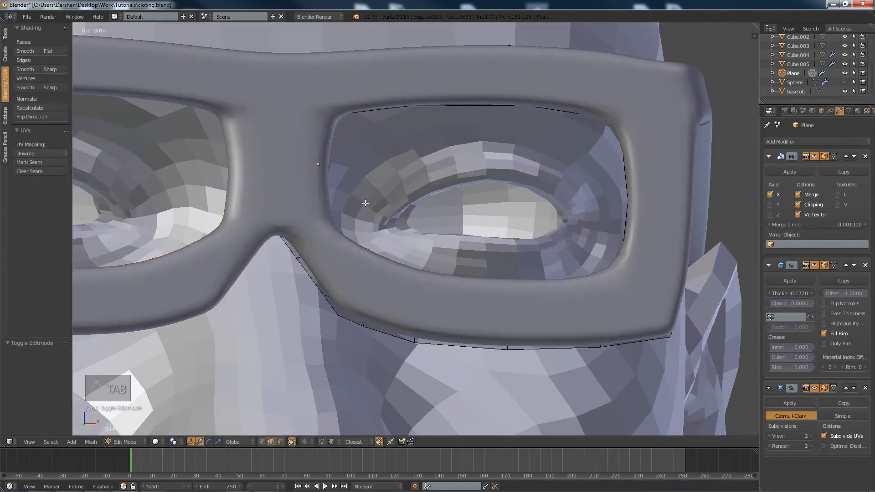
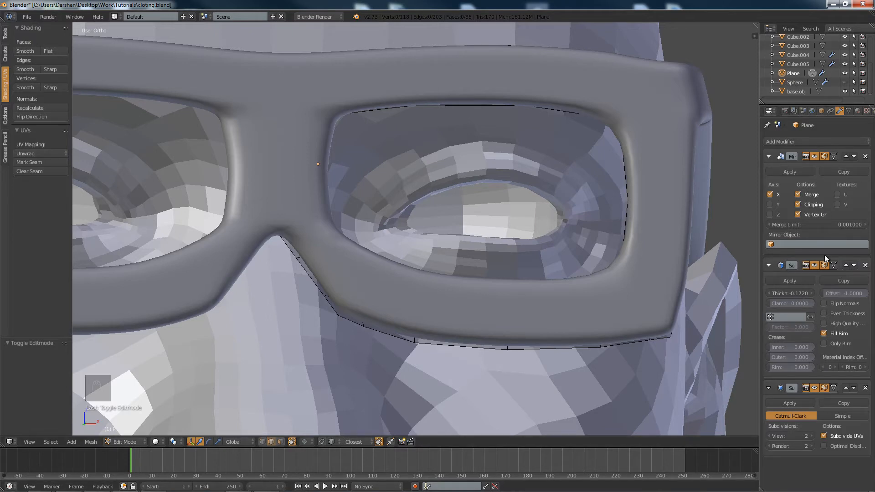
left_click(813, 265)
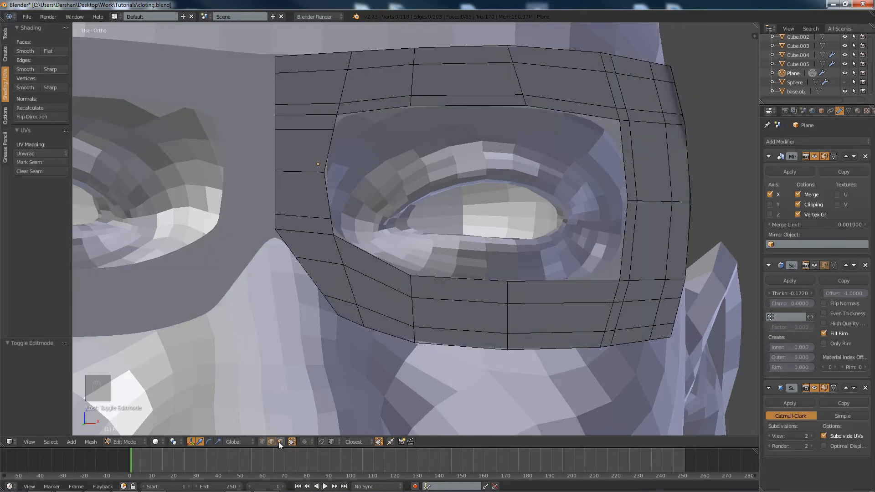
left_click(262, 442)
right_click(295, 257)
left_click(814, 266)
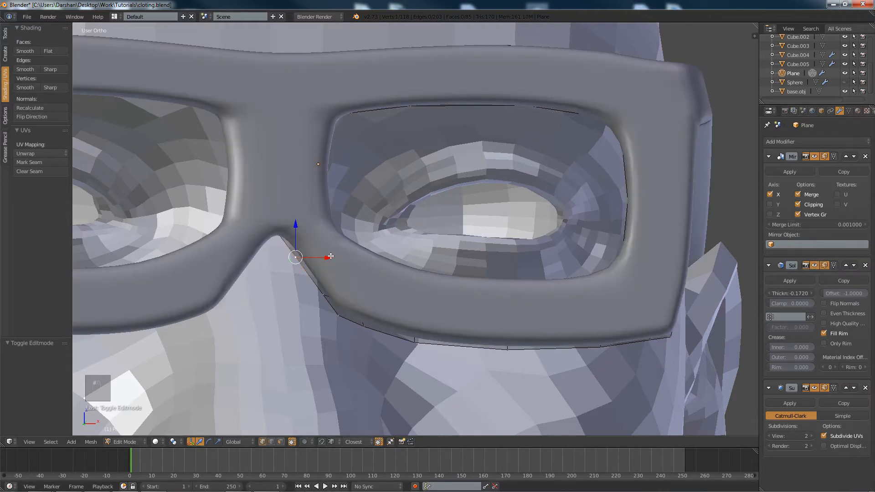
left_click_drag(330, 257, 349, 258)
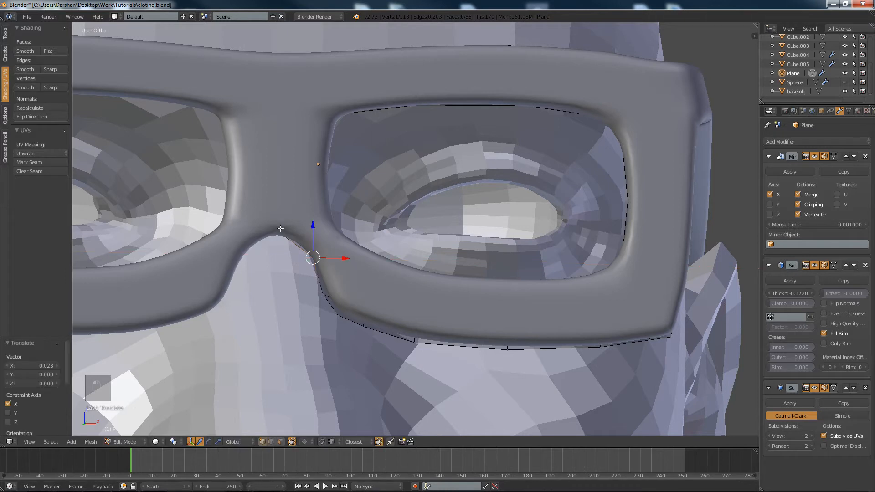
mouse_move(272, 196)
left_mouse_down()
mouse_move(278, 184)
mouse_move(279, 201)
left_mouse_up()
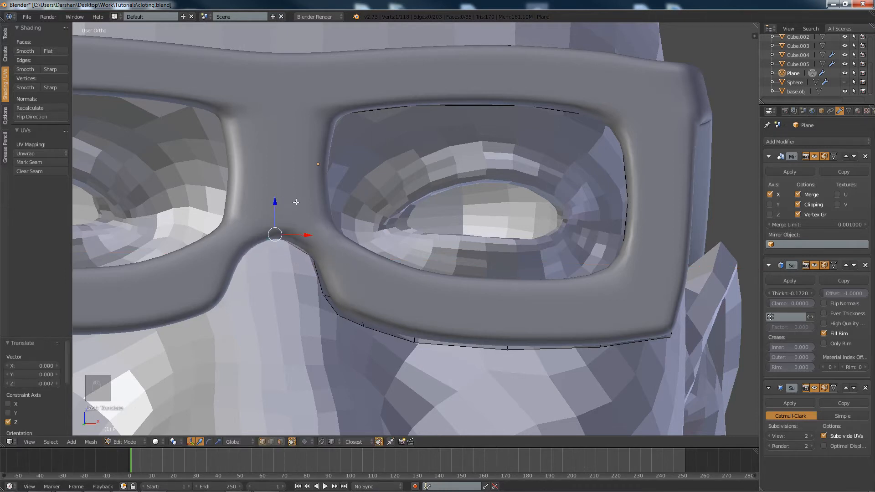
mouse_move(278, 201)
middle_mouse_down()
mouse_move(335, 176)
mouse_move(341, 187)
mouse_move(378, 190)
mouse_move(281, 196)
middle_mouse_up()
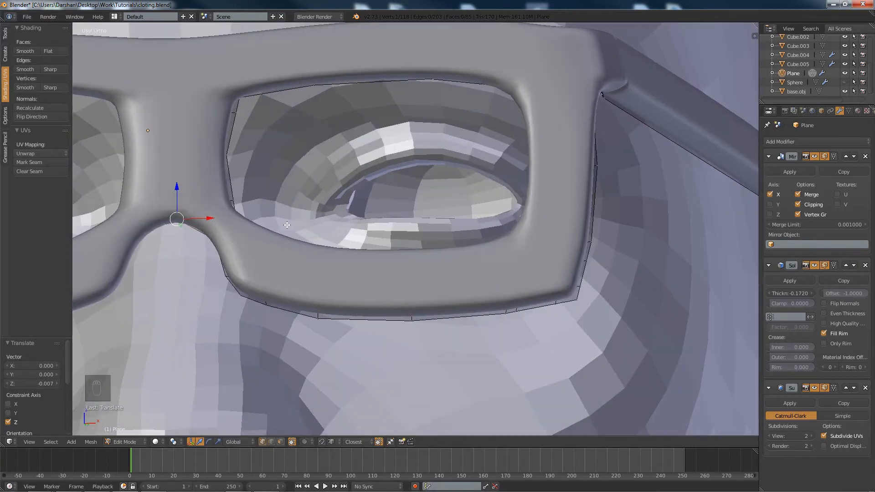
Select all vertices of the front frame's lower rim and move them 0.042 along Y toward the face.
key("z")
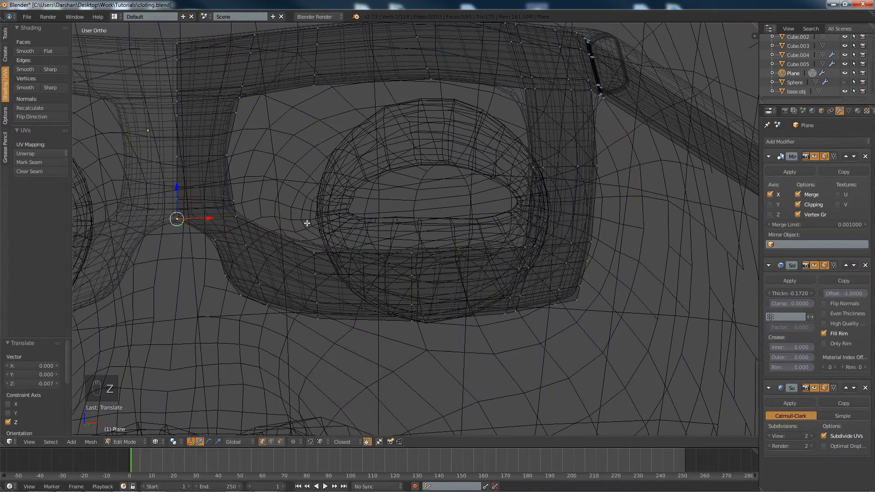
key("a")
key("b")
mouse_move(691, 356)
left_mouse_down()
mouse_move(254, 244)
mouse_move(156, 197)
left_mouse_up()
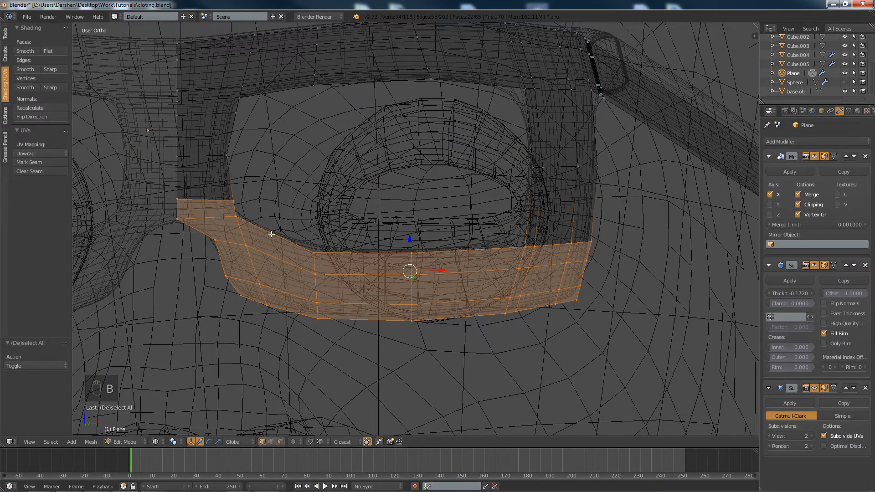
key("z")
scroll(262, 219, "up", 5)
scroll(262, 219, "down", 4)
middle_click_drag(268, 257, 256, 263)
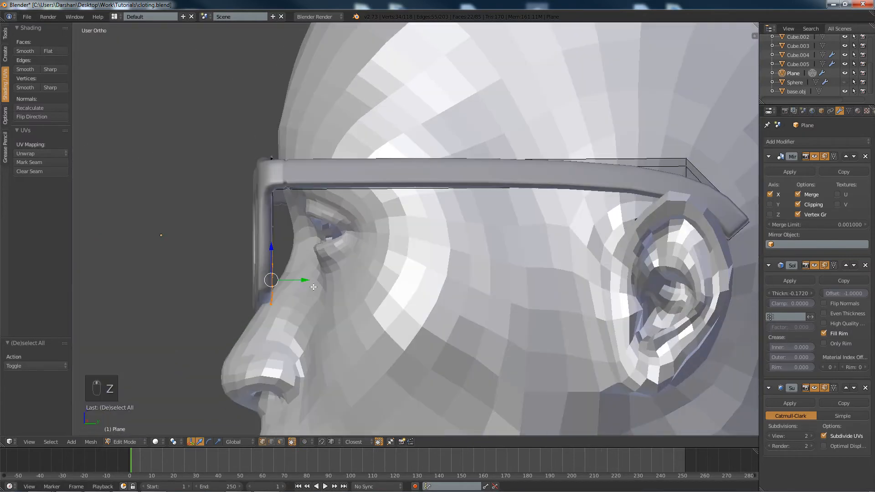
left_click_drag(307, 279, 321, 273)
Try rotating the front frame's lower rim about 20.6 degrees around the global X axis.
key("r")
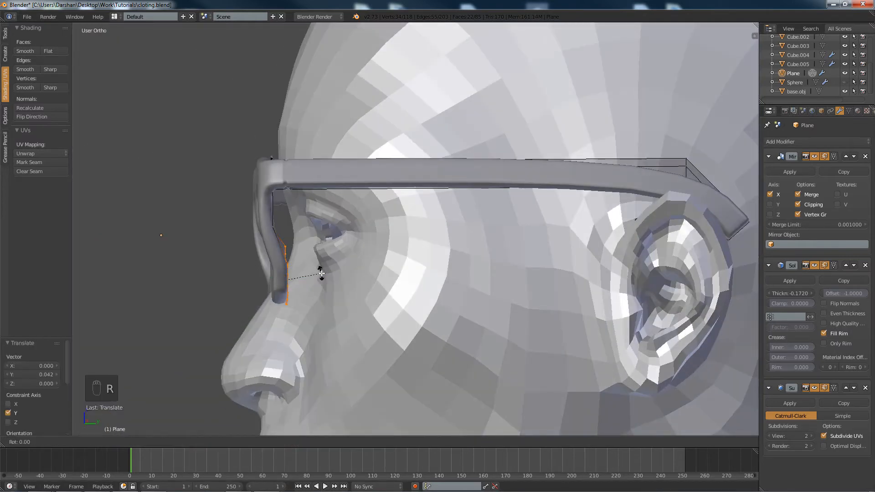
key("x")
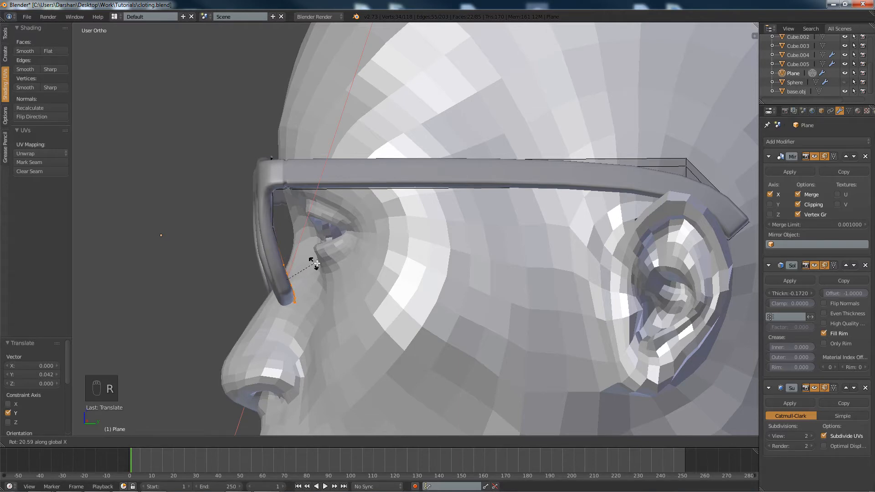
left_click(316, 263)
middle_click_drag(316, 263, 252, 225)
Undo the lower rim's rotation and its preceding move toward the face, and return to Object Mode.
key("ctrl+z")
key("ctrl+z")
key("ctrl+z")
key("a")
key("Tab")
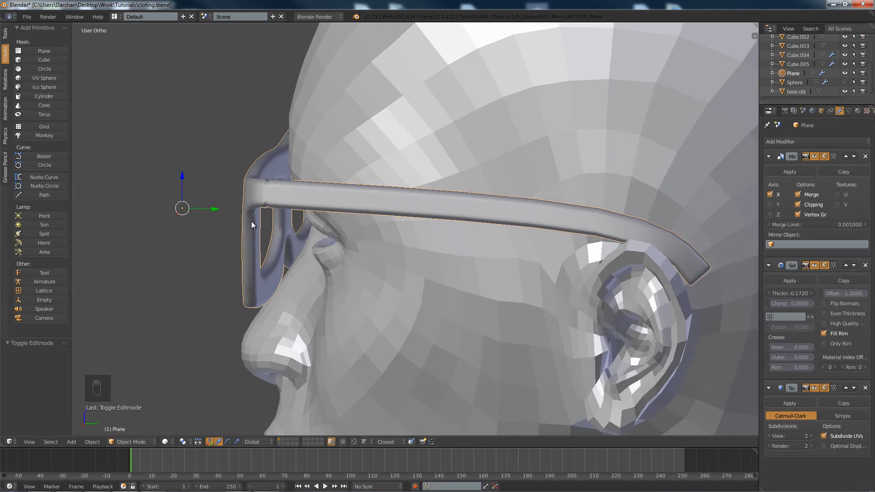
Select the lens opening's lower inner corner vertex beside the nose in wireframe and examine the surrounding rim up close.
middle_click_drag(242, 215, 312, 327)
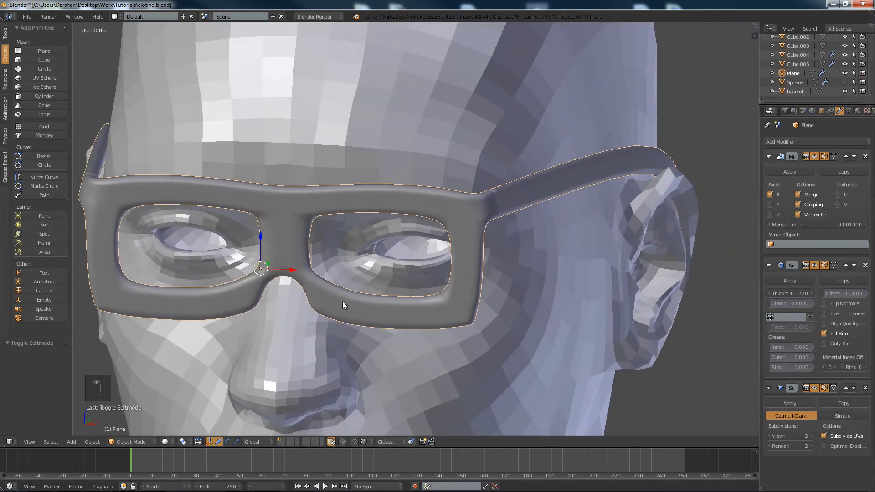
scroll(343, 302, "up", 3)
scroll(354, 337, "up", 3)
key("Tab")
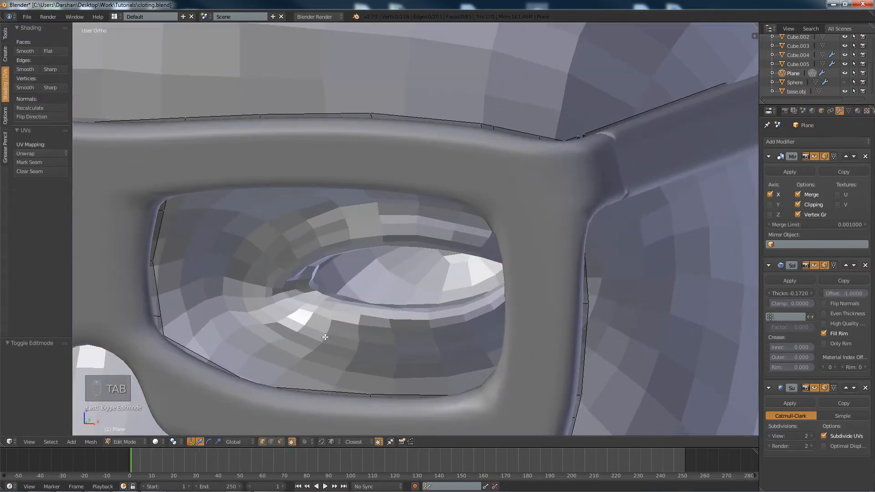
key("z")
scroll(234, 352, "up", 5)
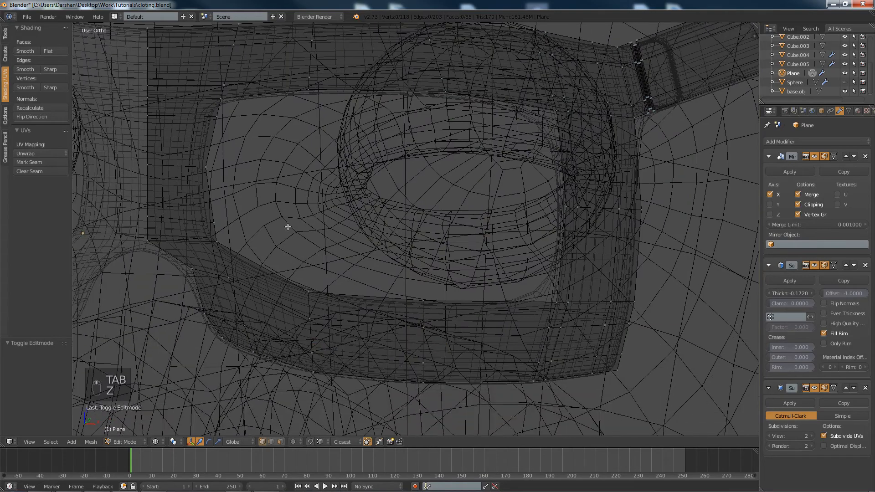
scroll(217, 279, "up", 2)
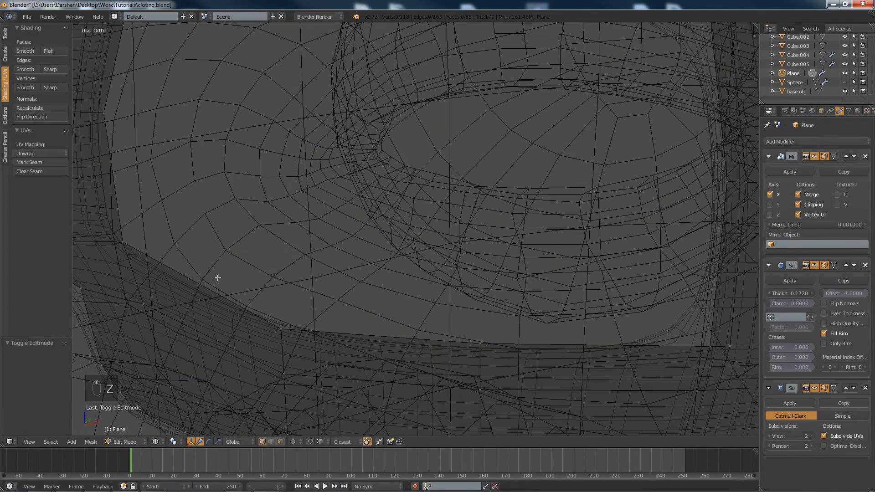
scroll(189, 271, "up", 4)
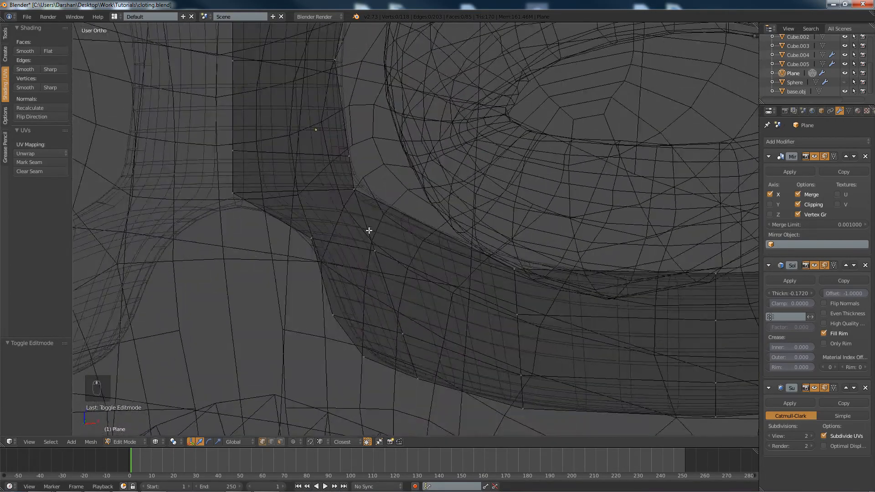
right_click(350, 180)
key("KP_Decimal")
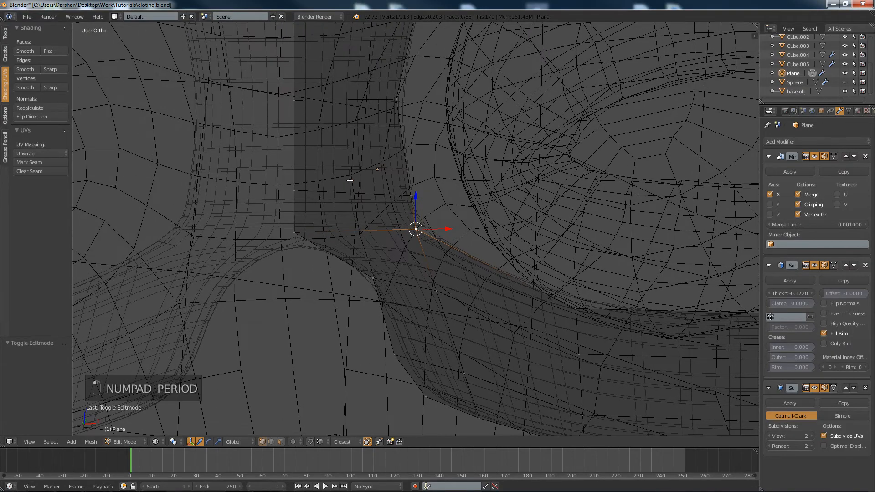
mouse_move(439, 189)
middle_mouse_down()
mouse_move(398, 207)
mouse_move(492, 210)
middle_mouse_up()
Compare the frame in solid shading with the Solidify modifier hidden and shown in the viewport.
key("z")
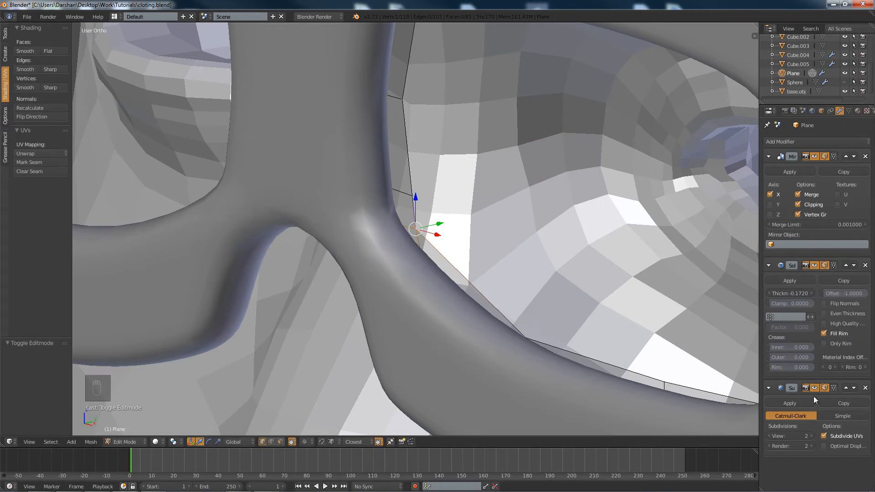
left_click(815, 265)
middle_click_drag(458, 273, 466, 274)
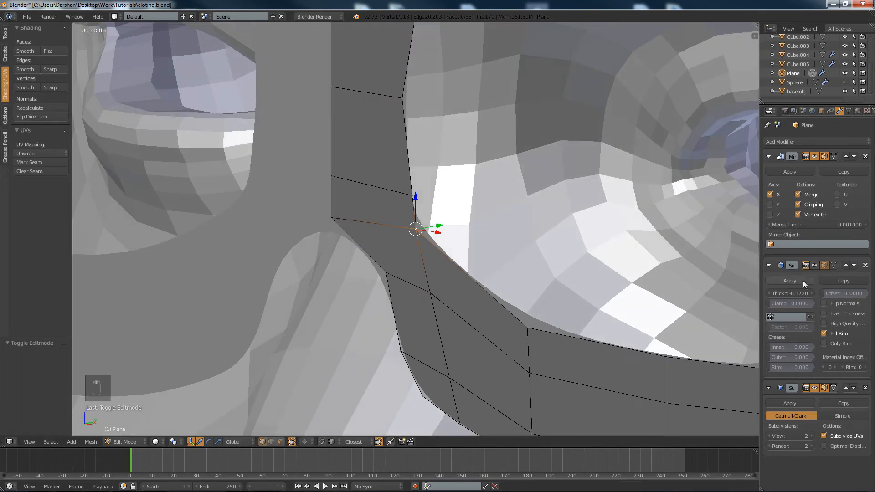
left_click(816, 267)
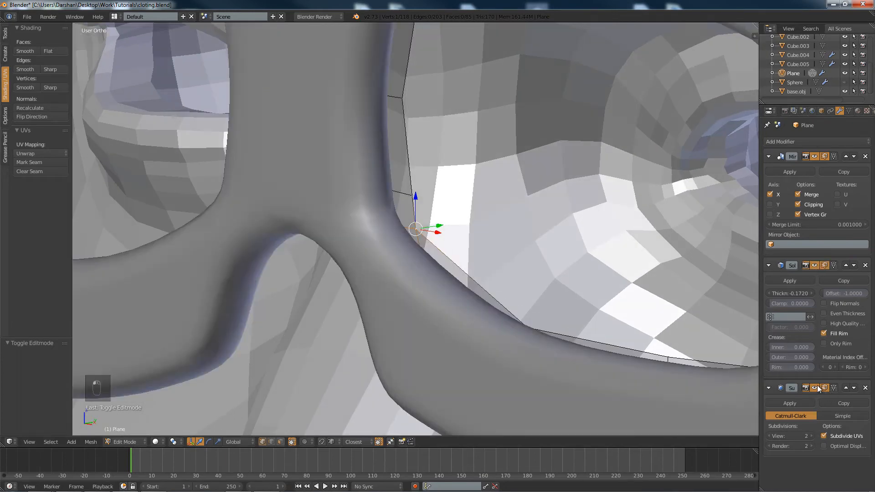
Hide the Subdivision Surface effect in the viewport and apply the Solidify modifier to the glasses, returning to Edit Mode.
left_click(814, 388)
middle_click_drag(472, 251, 453, 251)
scroll(453, 251, "down", 2)
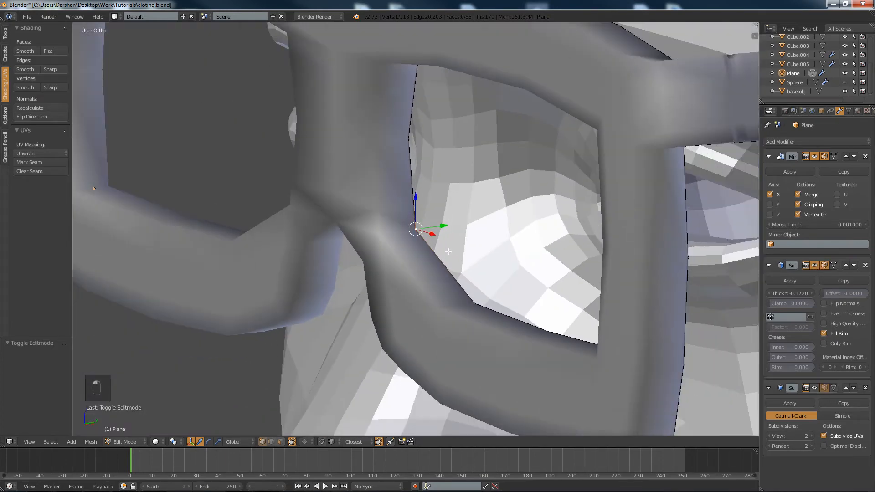
key("Tab")
key("Tab")
key("Tab")
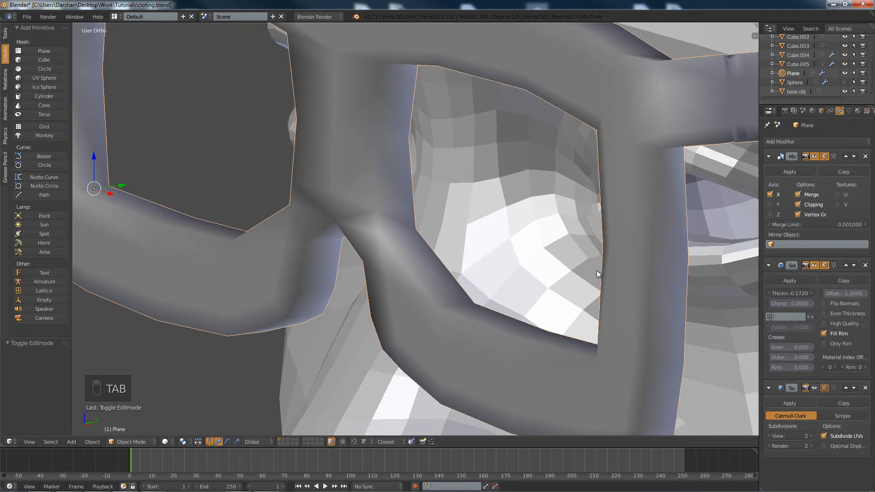
left_click(790, 281)
key("Tab")
scroll(459, 277, "up", 1)
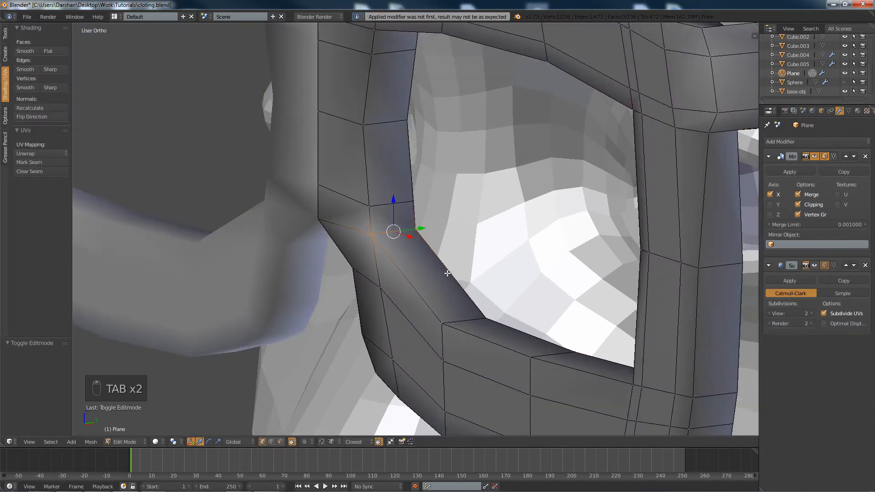
Clear the selection and add two evenly spaced loop cuts around the lens opening's inner wall, without sliding them.
key("a")
key("a")
key("a")
key("ctrl+r")
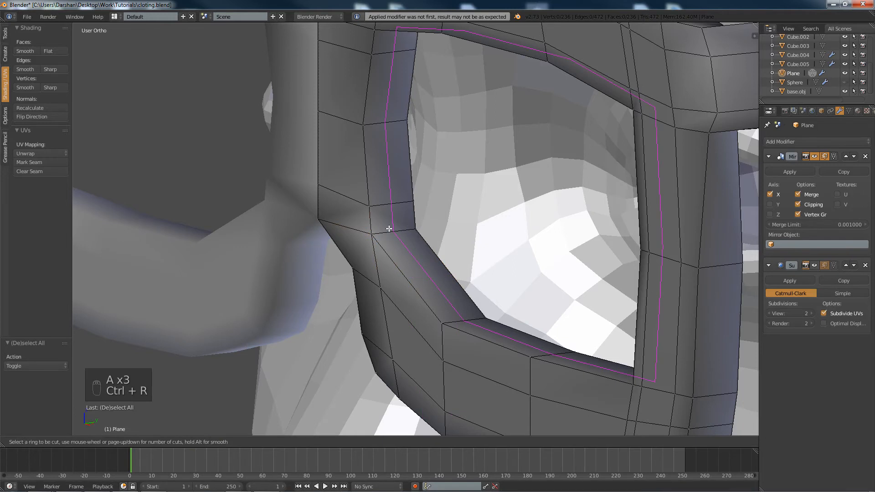
scroll(389, 228, "up", 1)
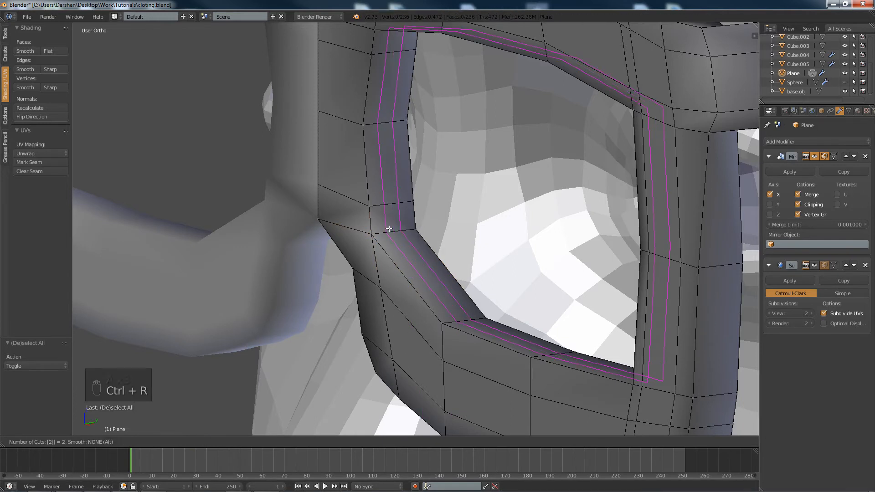
left_click(389, 228)
right_click(388, 228)
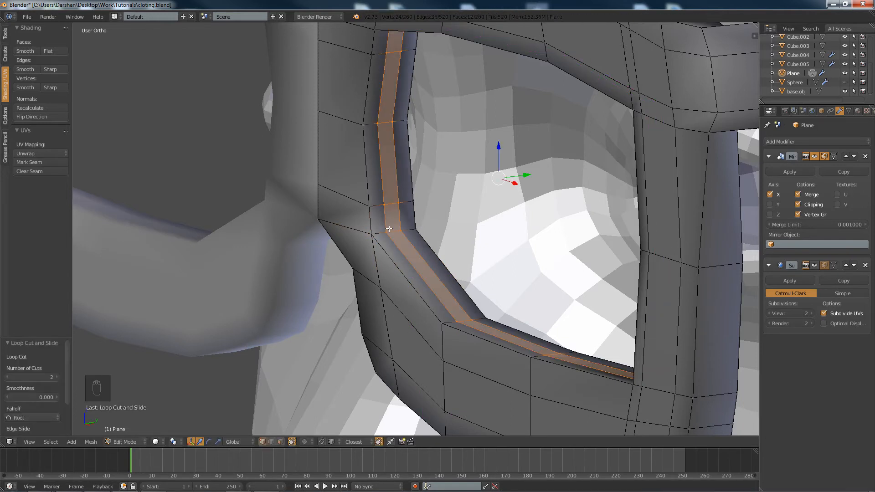
Scale the two new loops by about 1.68 along Y to spread them toward the rim's edges, and deselect them.
key("s")
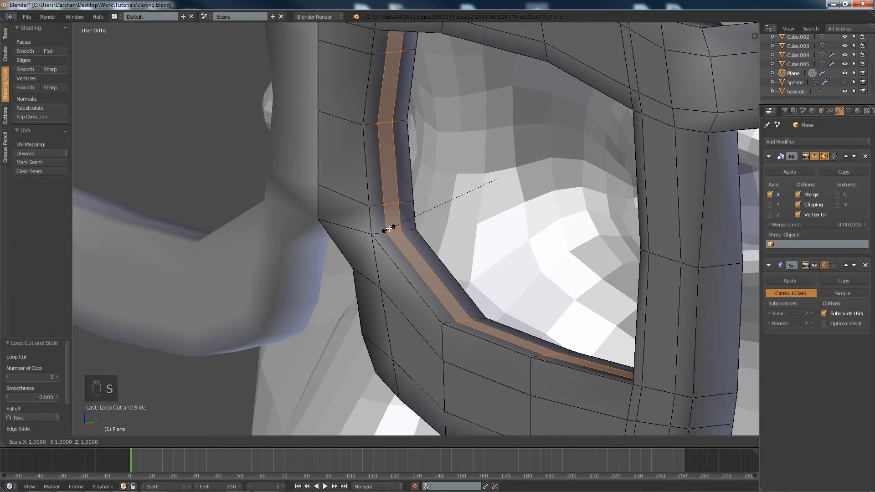
key("y")
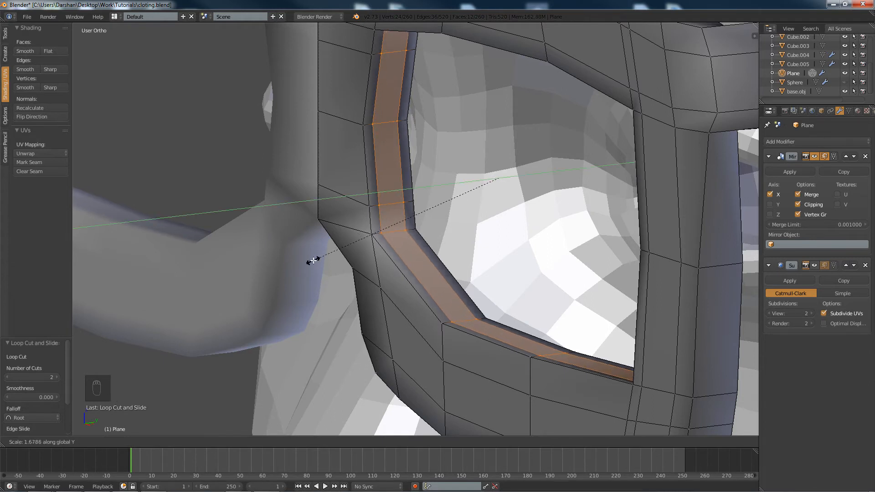
left_click(313, 261)
key("a")
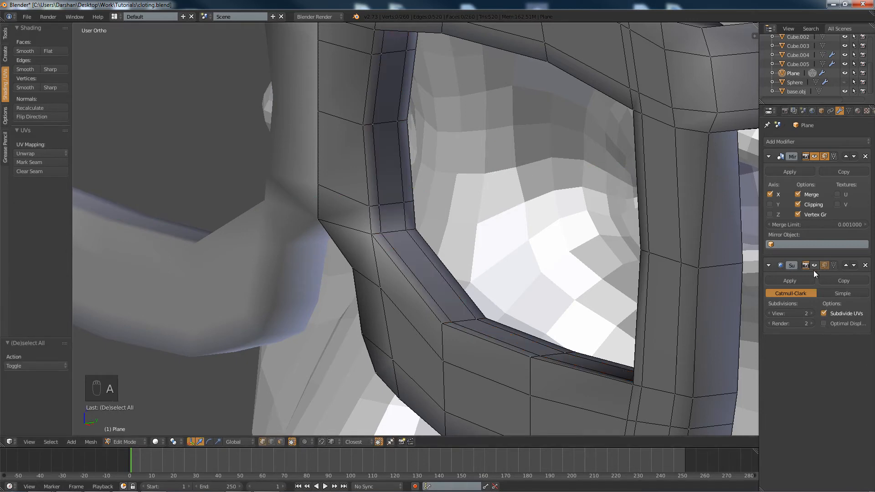
Show the Subdivision Surface effect again and inspect the lens openings from several angles in Object Mode with perspective view.
scroll(390, 306, "down", 6)
key("Tab")
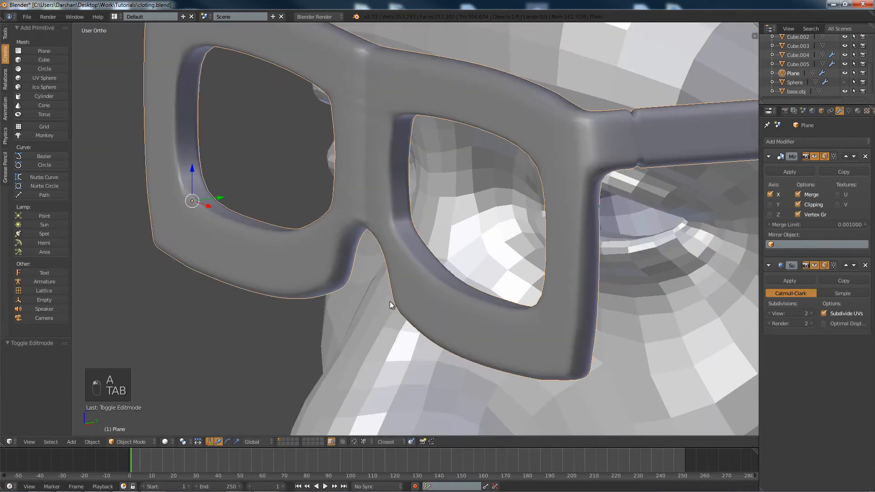
middle_click_drag(389, 301, 390, 237)
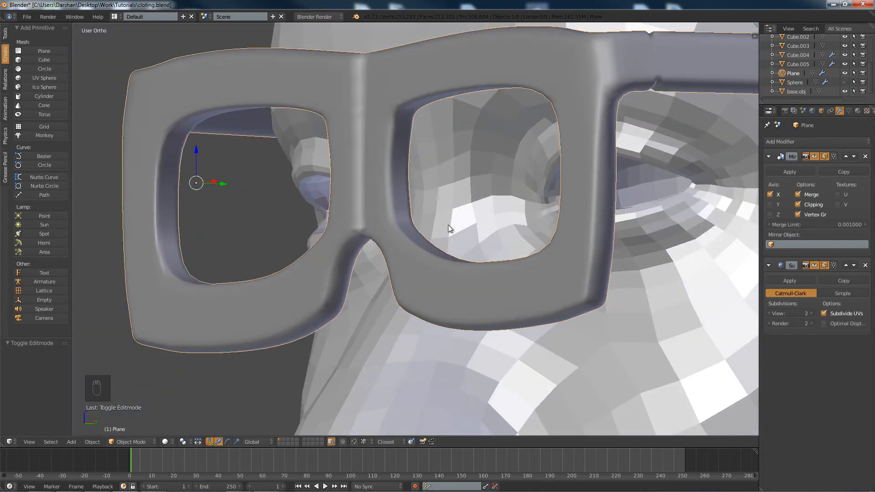
key("KP_5")
middle_click_drag(449, 220, 526, 265)
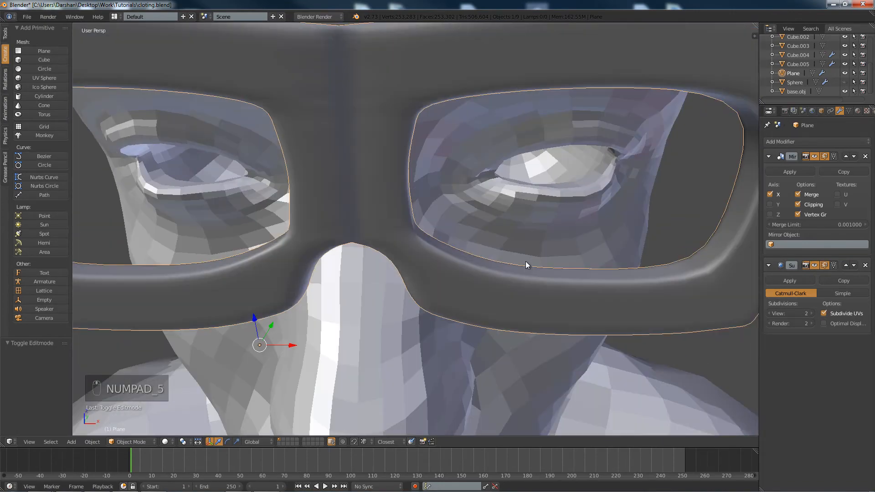
scroll(395, 176, "down", 4)
middle_click_drag(396, 176, 364, 138)
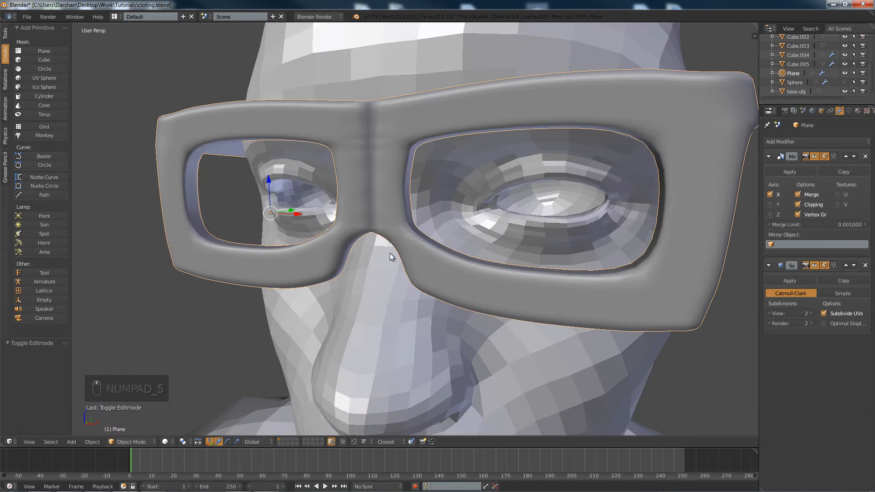
Try applying the Mirror modifier to the glasses, and undo its application.
key("Tab")
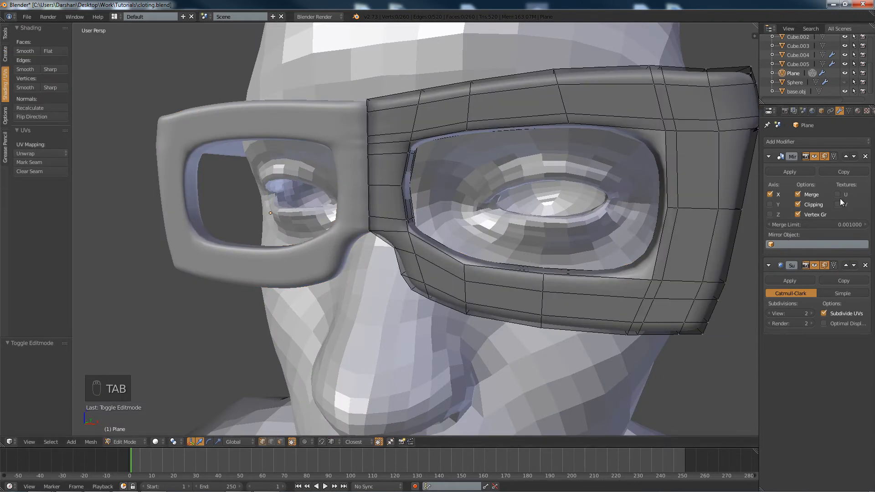
left_click(794, 173)
key("Tab")
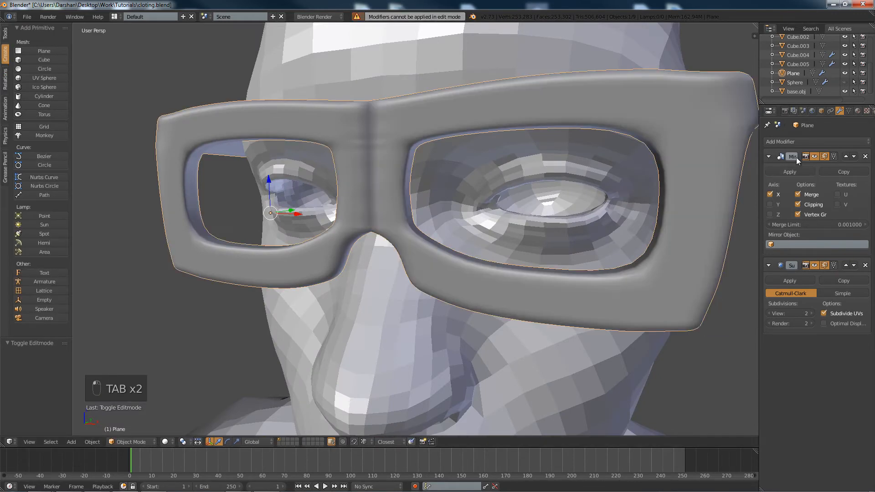
left_click(779, 171)
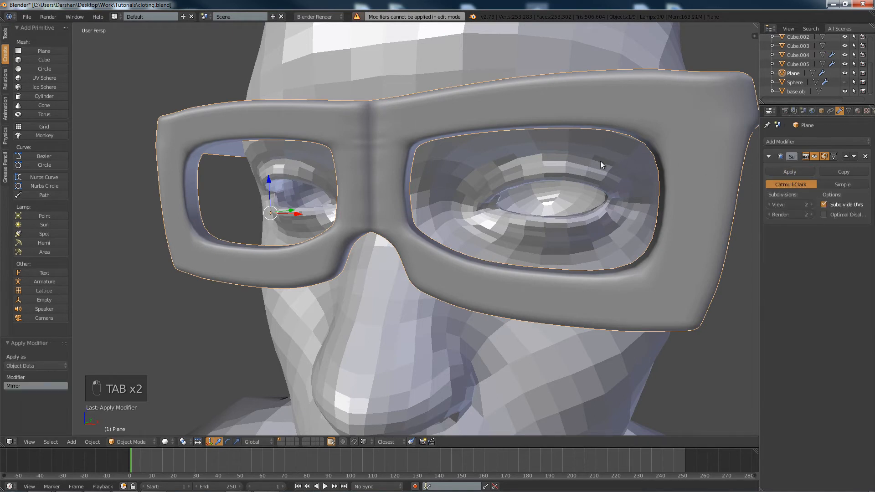
key("ctrl+z")
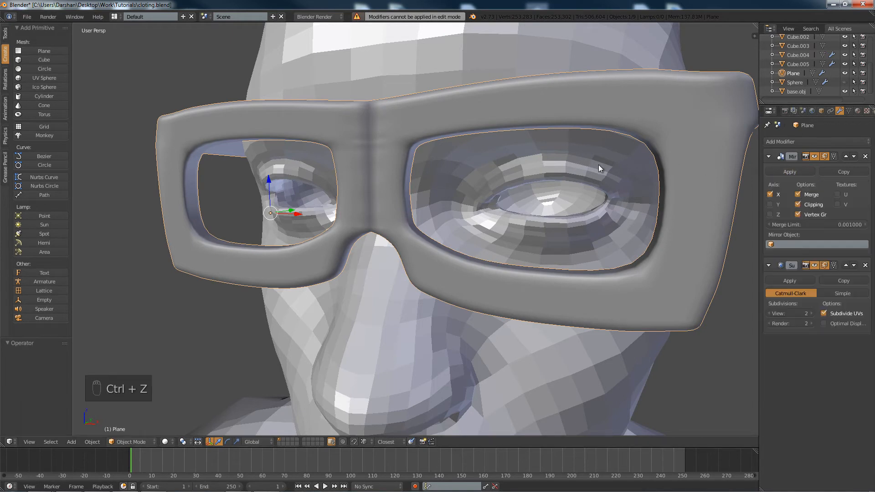
Examine the centre seam and lens rim of the glasses in Edit Mode from the front and the side.
key("Tab")
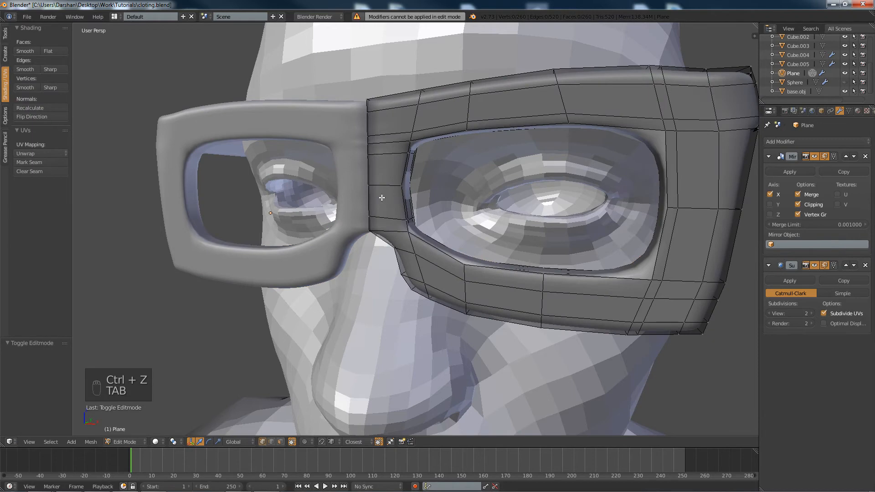
middle_click_drag(381, 197, 392, 195)
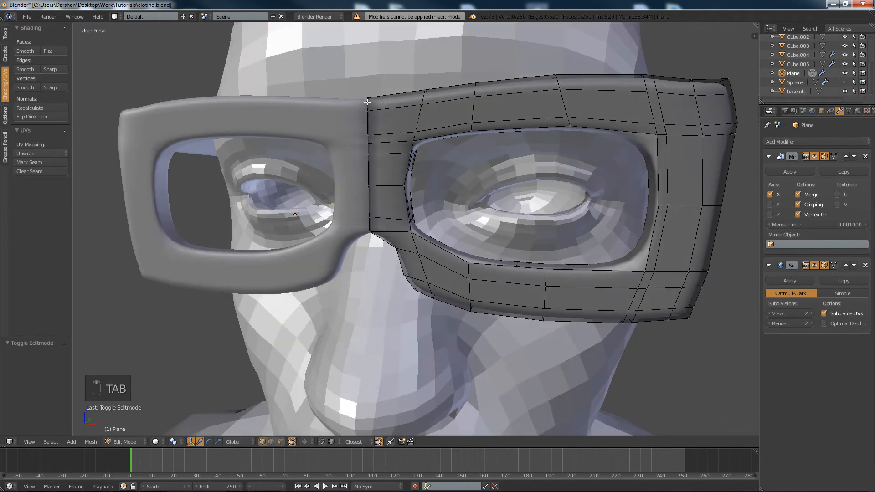
middle_click_drag(367, 101, 531, 162)
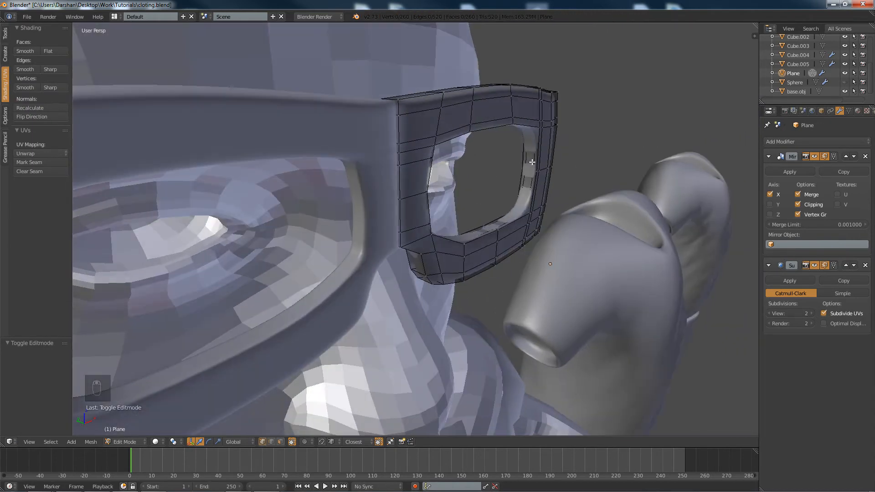
scroll(521, 164, "up", 4)
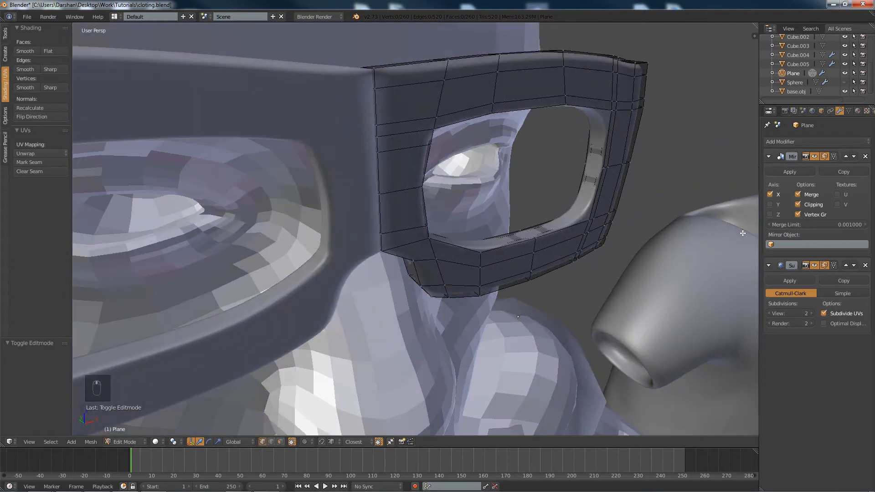
Try to step back through the recent edits on the glasses with repeated undos, and check the frame.
key("ctrl+z")
key("ctrl+z")
key("ctrl+z")
key("ctrl+z")
key("ctrl+z")
key("ctrl+z")
key("ctrl+z")
key("ctrl+z")
key("ctrl+z")
key("ctrl+z")
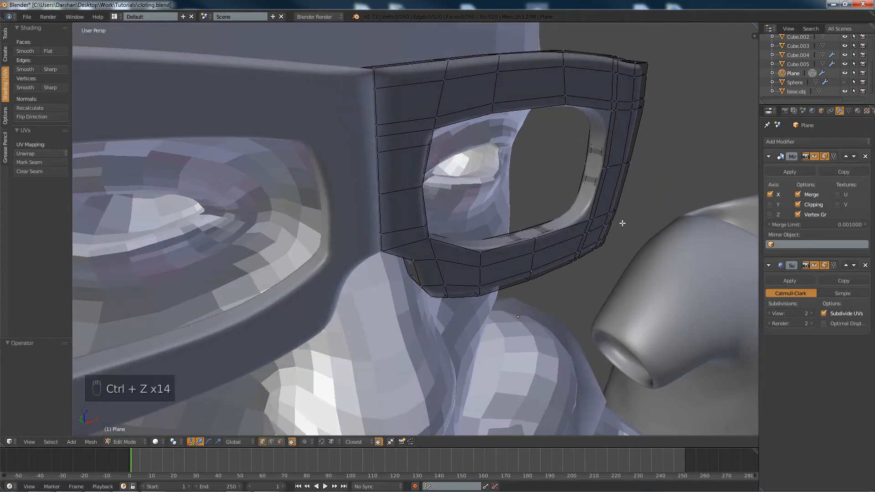
middle_click_drag(565, 213, 546, 212)
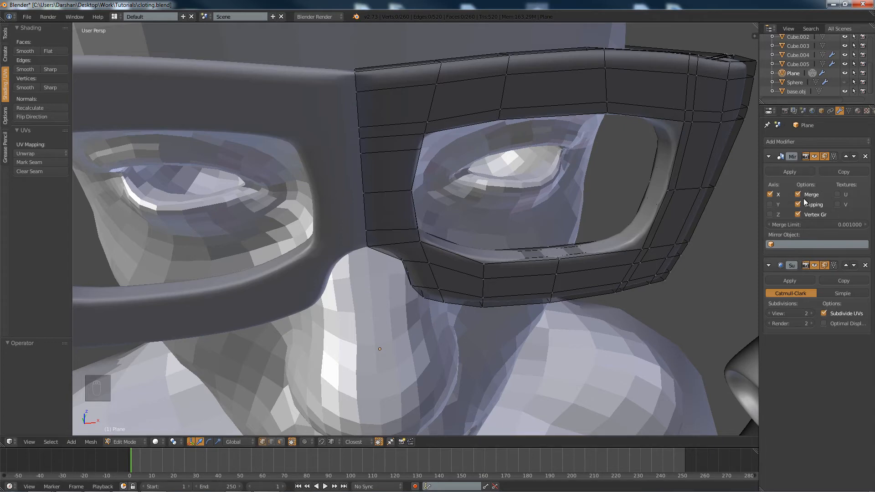
Hide the Mirror effect, delete the column of inner faces along the glasses' centre seam, and show the Mirror effect again.
left_click(815, 160)
middle_click_drag(403, 151, 488, 172)
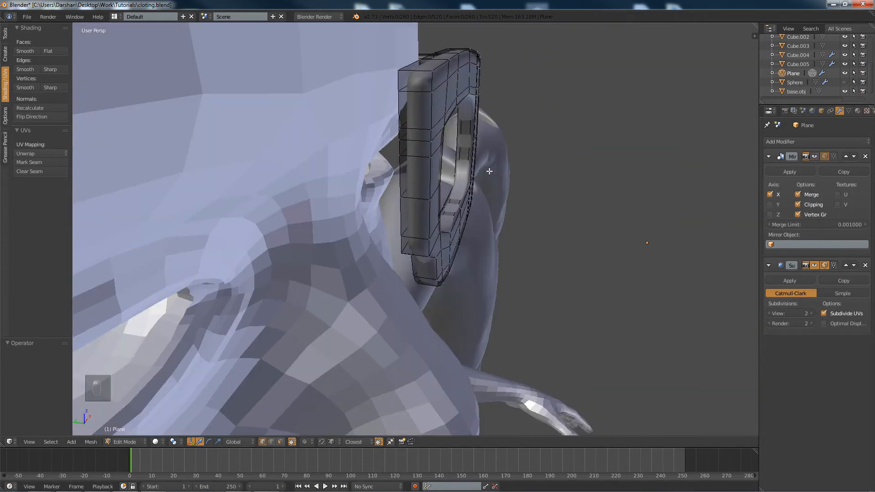
left_click(280, 441)
left_click(416, 85)
left_click(413, 246, "ctrl")
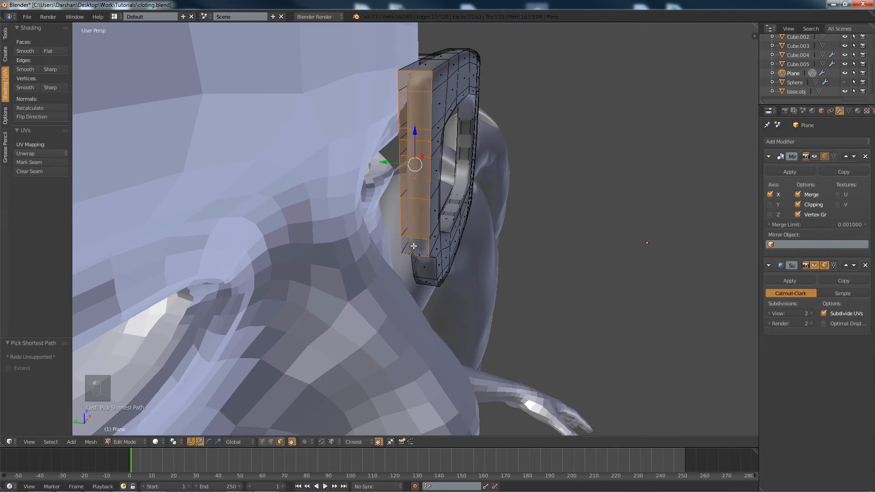
key("Delete")
left_click(419, 232)
middle_click_drag(419, 233, 753, 187)
left_click(813, 156)
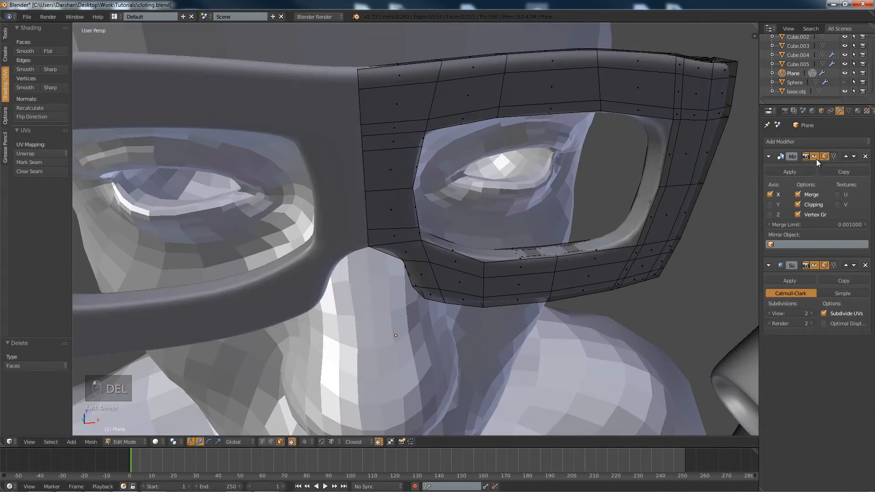
Inspect the smoothed nose bridge, frame and lens rims from several angles in Object Mode and Edit Mode.
key("Tab")
middle_click_drag(508, 246, 453, 205)
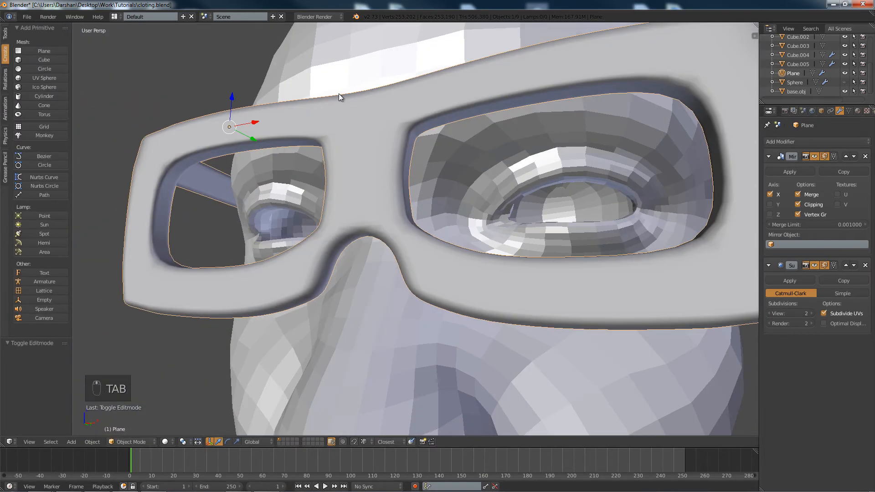
middle_click_drag(315, 192, 435, 270)
scroll(406, 263, "up", 2)
scroll(406, 262, "down", 4)
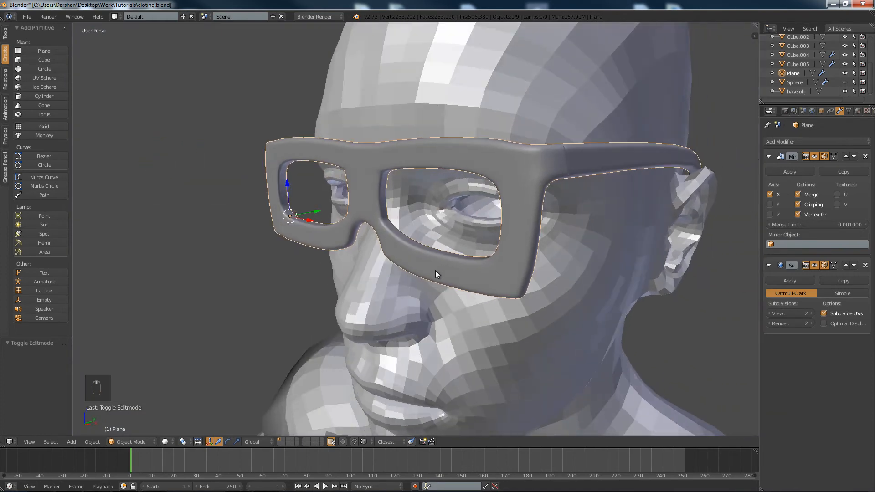
middle_click_drag(431, 207, 445, 209)
scroll(414, 234, "up", 4)
key("Tab")
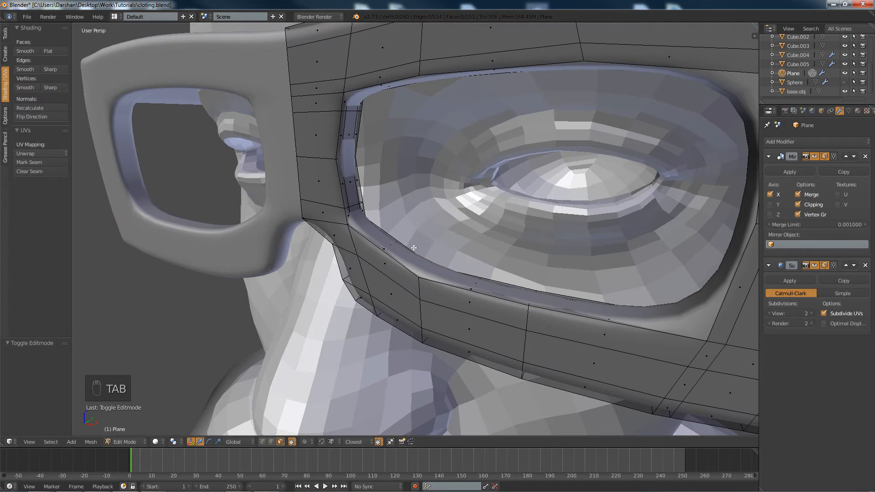
key("Tab")
scroll(413, 247, "down", 5)
Copy and paste the glasses object, and move the copy -0.151 along Y, in front of the original.
key("ctrl+c")
key("ctrl+v")
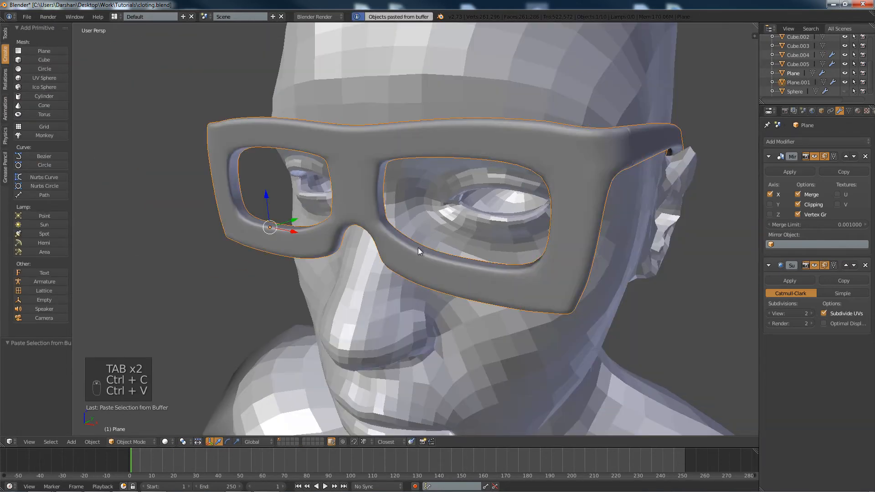
left_click_drag(291, 223, 217, 247)
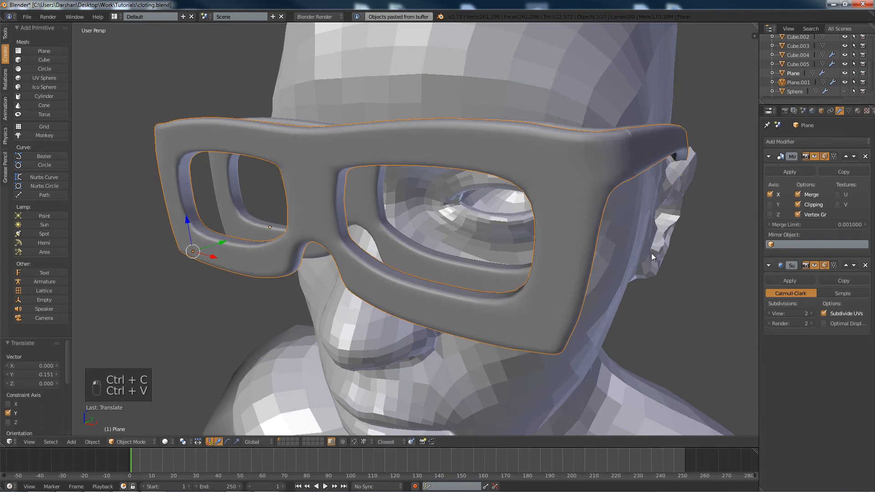
Try removing the Subdivision Surface modifier from the original glasses, and undo the removal.
left_click(864, 266)
middle_click_drag(663, 266, 496, 256)
key("ctrl+z")
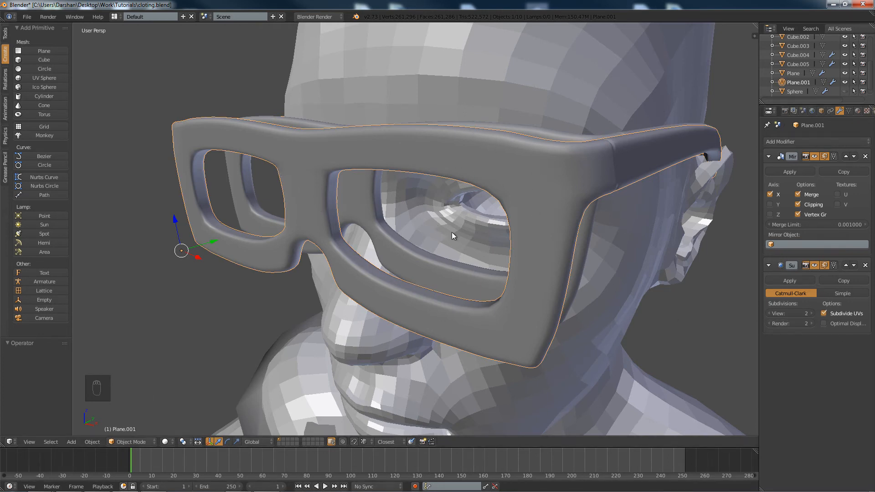
Remove the Subdivision Surface modifier from the copied glasses.
left_click(865, 266)
middle_click_drag(428, 250, 383, 248)
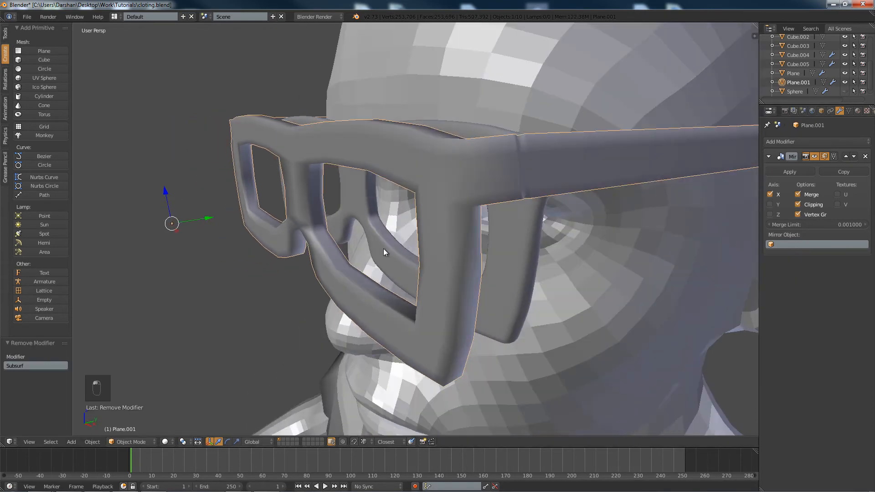
scroll(334, 253, "up", 5)
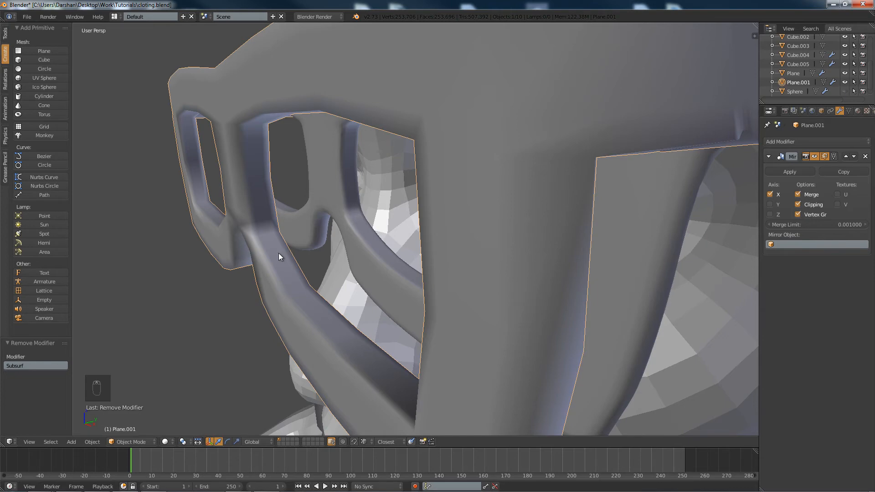
middle_click_drag(282, 254, 288, 254)
Delete all faces of the copied glasses except three along the lower inner rim of the lens opening.
key("Tab")
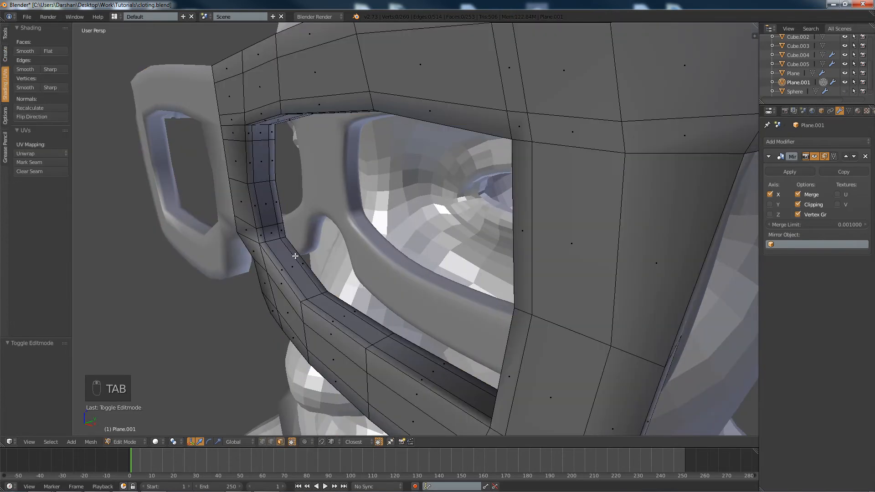
key("a")
key("a")
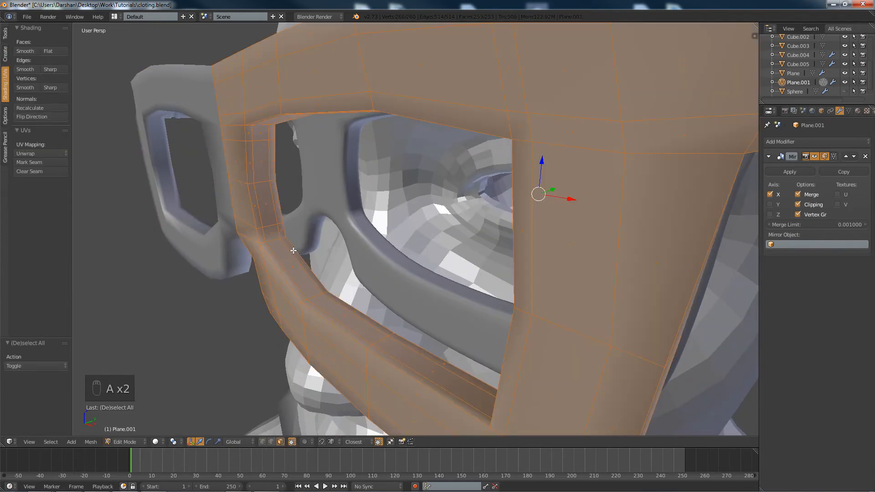
middle_click_drag(290, 251, 376, 325)
key("a")
key("a")
right_click(295, 269, "shift")
right_click(338, 332, "shift")
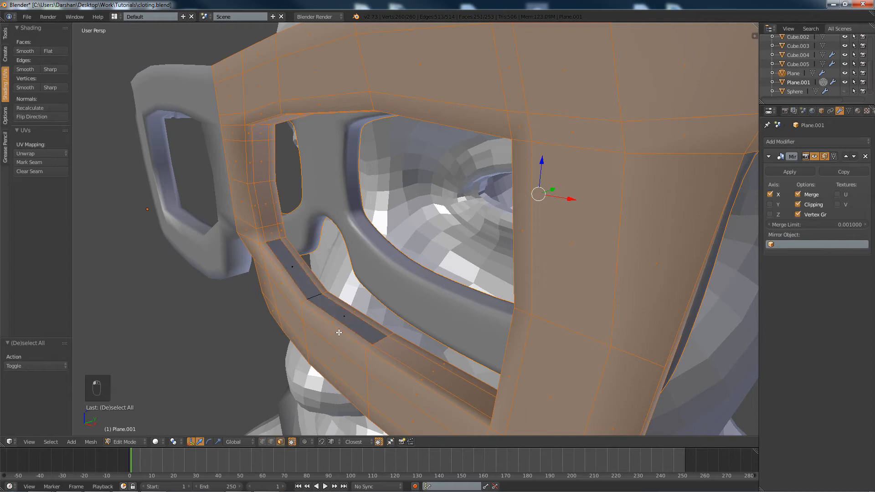
right_click(425, 367, "shift")
middle_click_drag(342, 354, 393, 358)
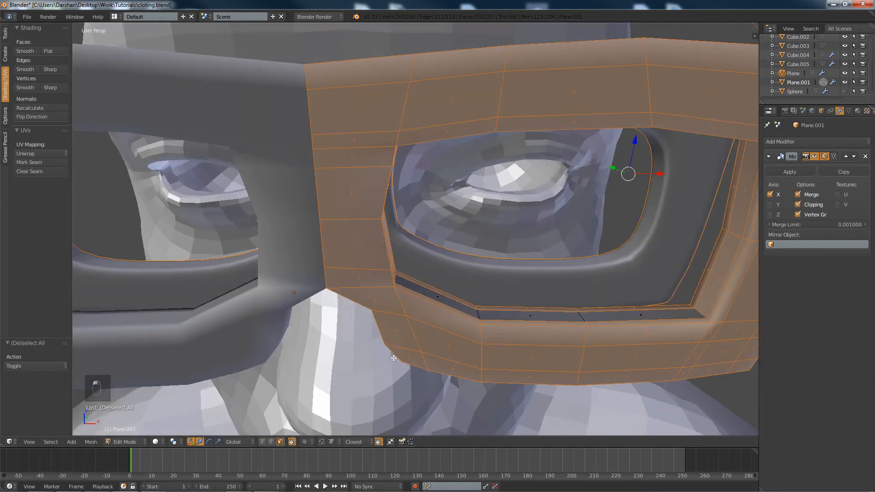
key("Delete")
left_click(377, 305)
middle_click_drag(444, 306, 320, 307)
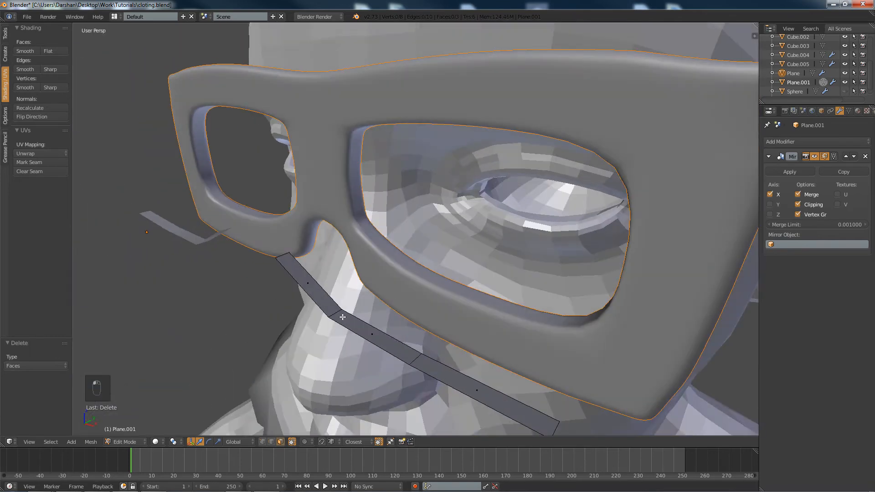
Move the remaining face strip 0.151 along Y back into the frame, and scale it to 0.581 along Y.
key("a")
left_click_drag(403, 315, 470, 260)
key("s")
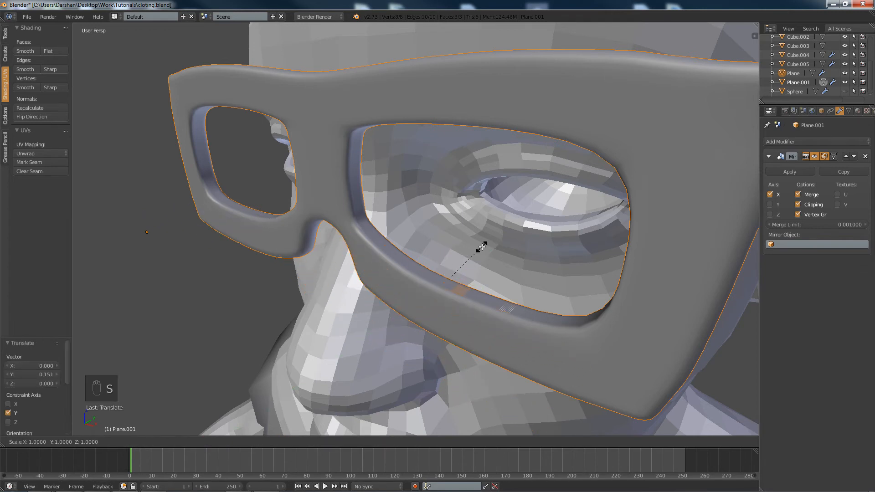
left_click(463, 254)
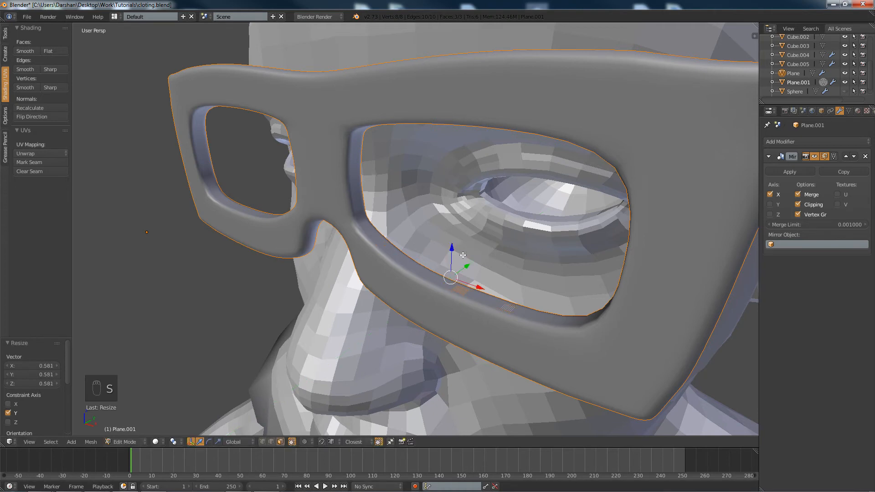
Extrude the face strip and raise it 0.230 along Z to fill the lens opening.
key("e")
left_click(463, 254)
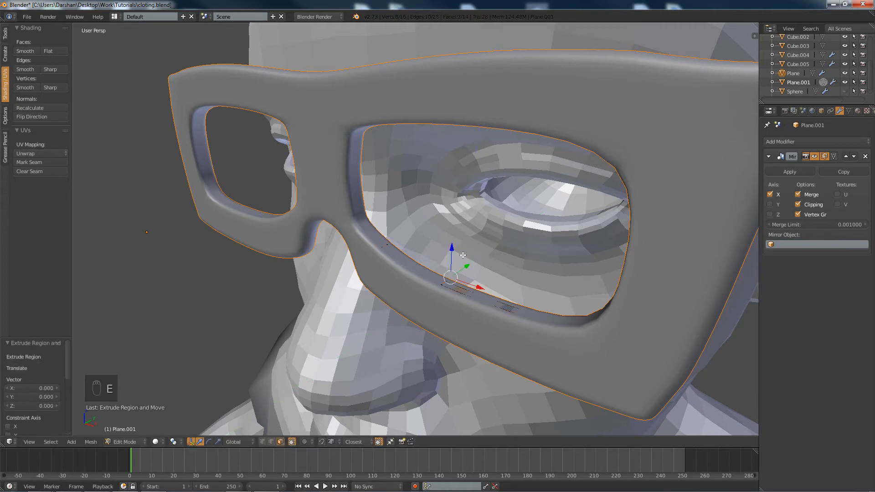
left_click_drag(450, 248, 445, 88)
middle_click_drag(415, 151, 455, 149)
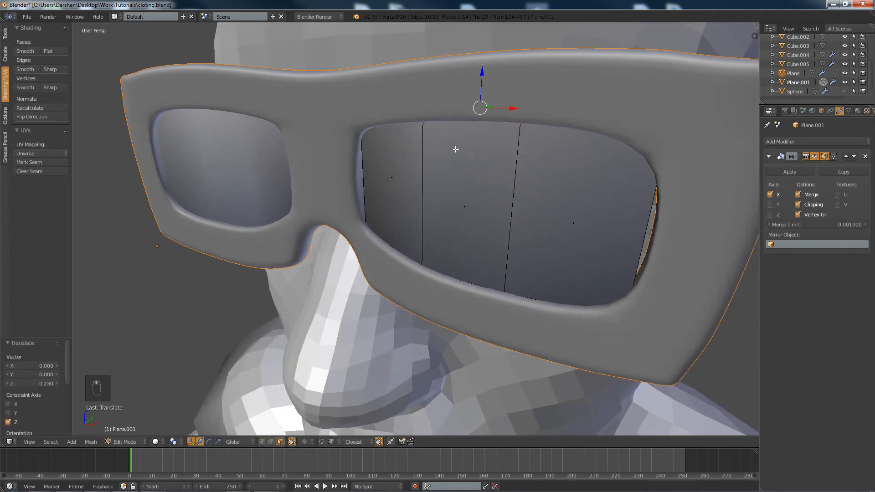
In front orthographic wireframe view, raise the lens's top faces 0.017 along Z and scale them by -0.386 along Z.
key("KP_1")
key("KP_5")
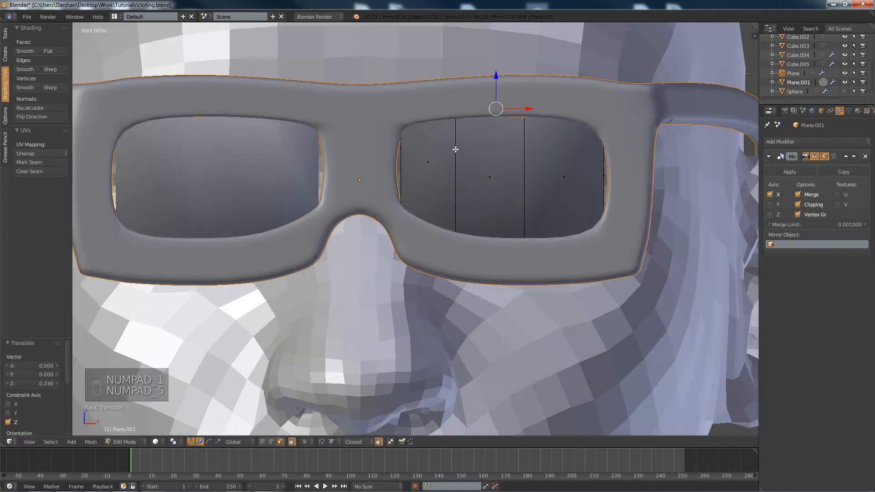
key("z")
scroll(488, 131, "up", 2)
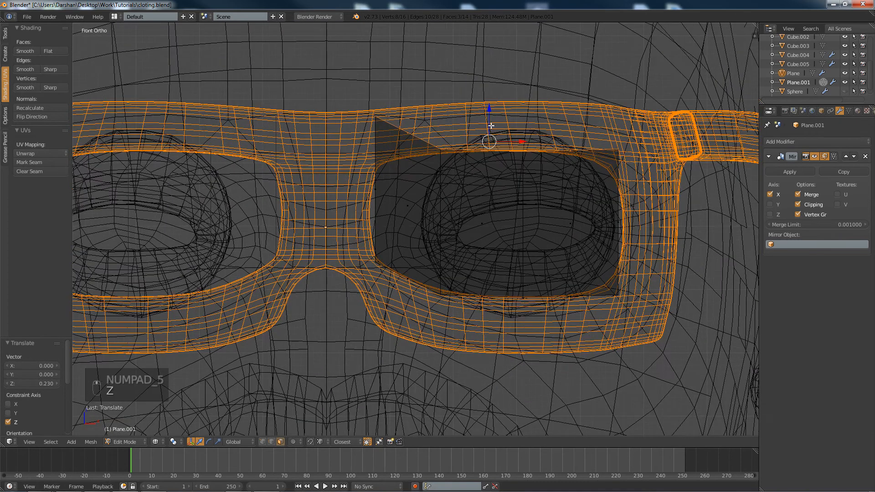
left_click_drag(491, 110, 493, 98)
key("s")
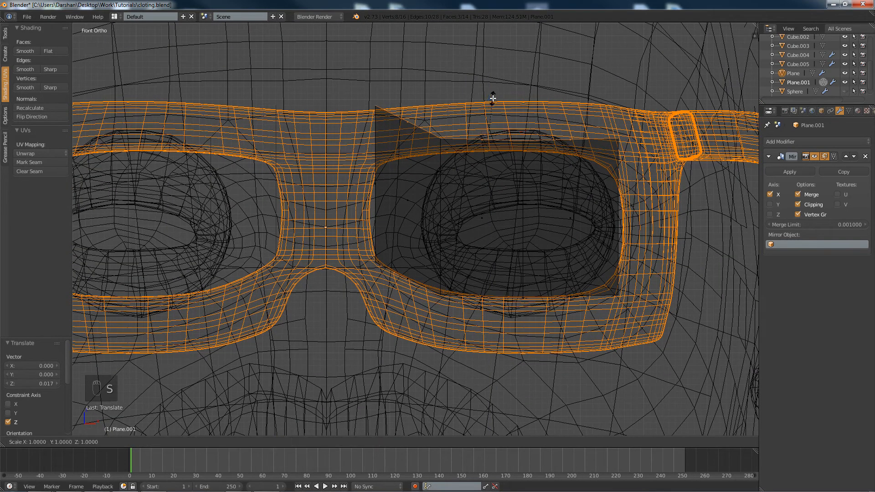
key("z")
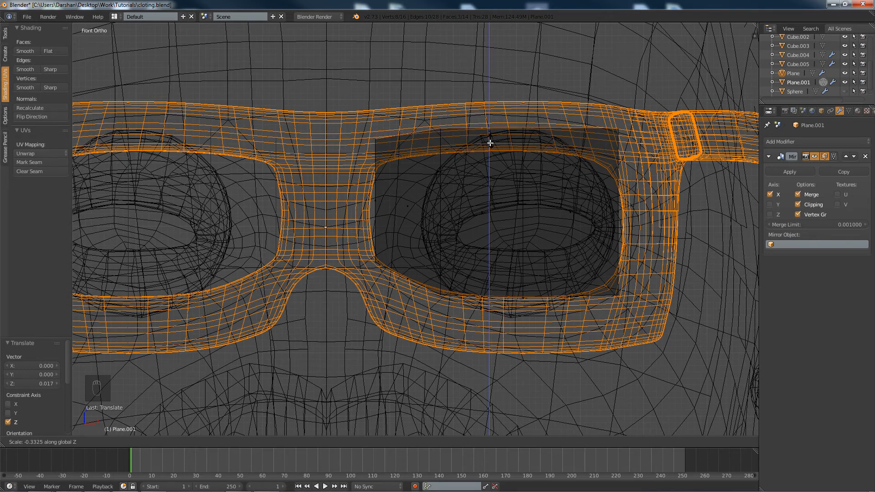
left_click(489, 142)
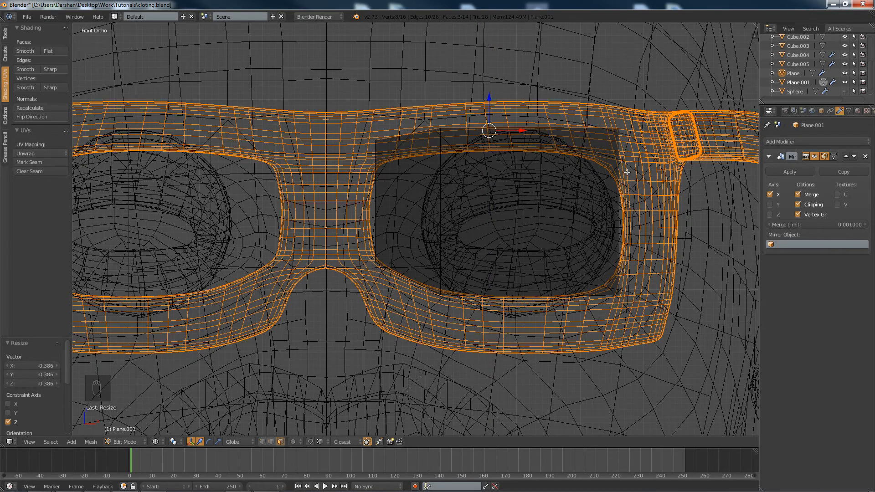
Select the lens's nose-side vertices in vertex mode and move them along X into the frame's bridge.
key("a")
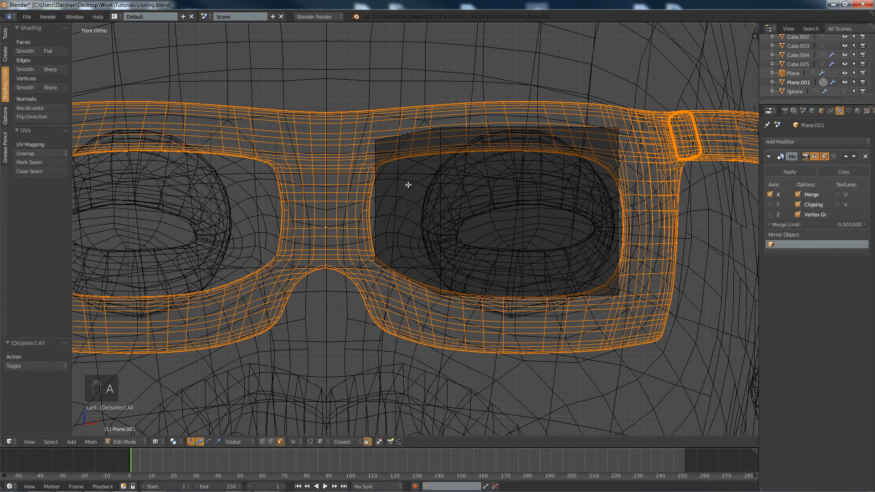
key("a")
key("a")
left_click(262, 442)
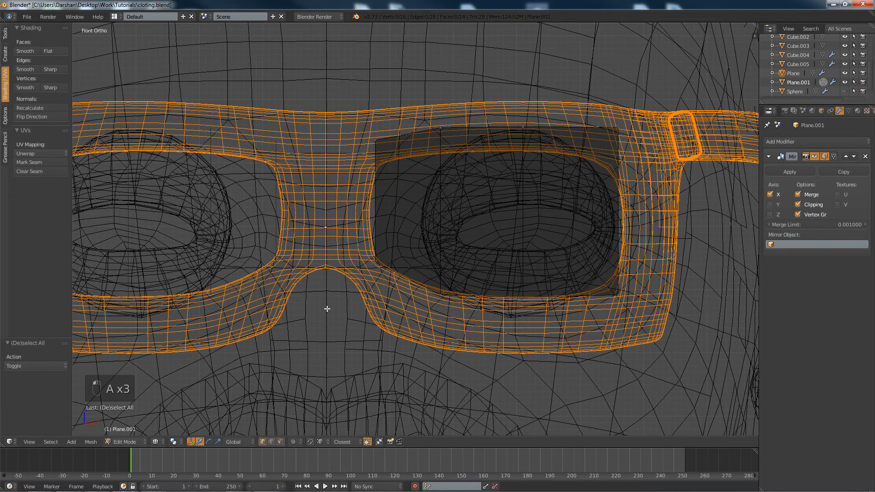
key("b")
left_click_drag(359, 131, 406, 279)
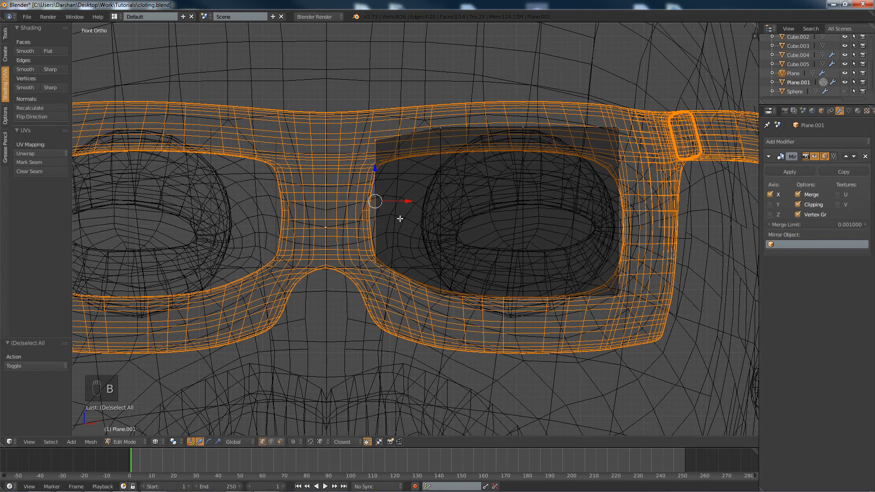
left_click_drag(404, 201, 397, 201)
left_click(397, 200)
key("a")
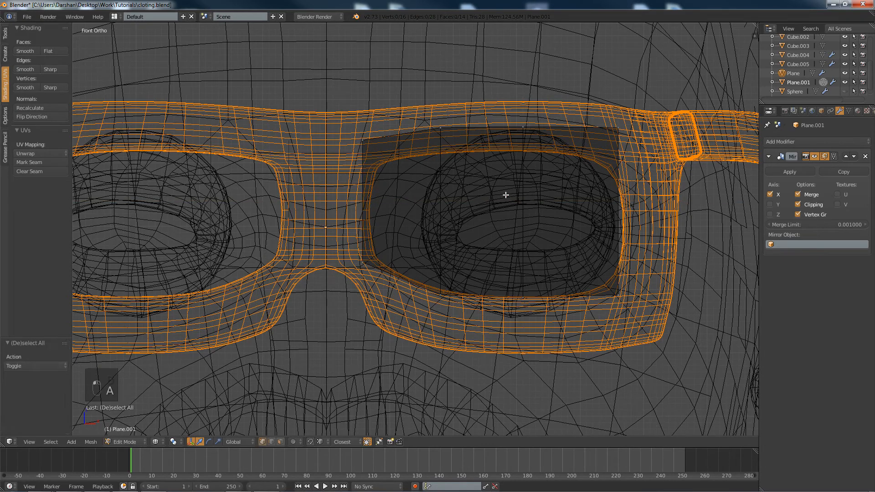
Move the lens's outer side vertices 0.017 along X into the frame.
key("b")
left_click_drag(618, 109, 656, 315)
left_click_drag(647, 213, 659, 213)
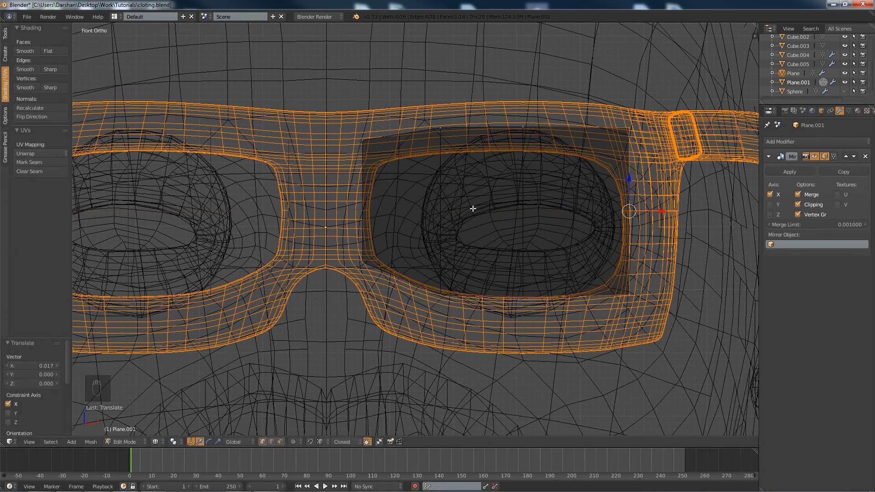
key("a")
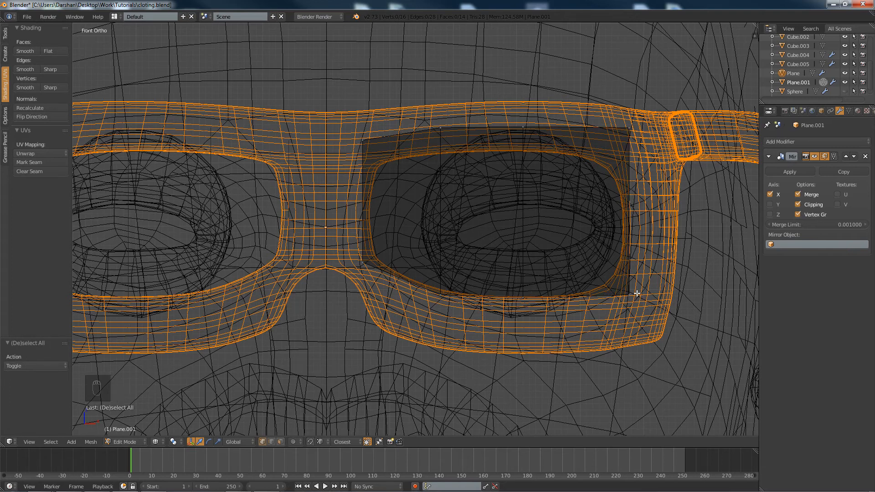
Move the lens's lower vertices, except the nose-side corner, -0.016 along Z into the frame.
key("b")
left_click_drag(635, 312, 415, 282)
left_click_drag(532, 260, 530, 270)
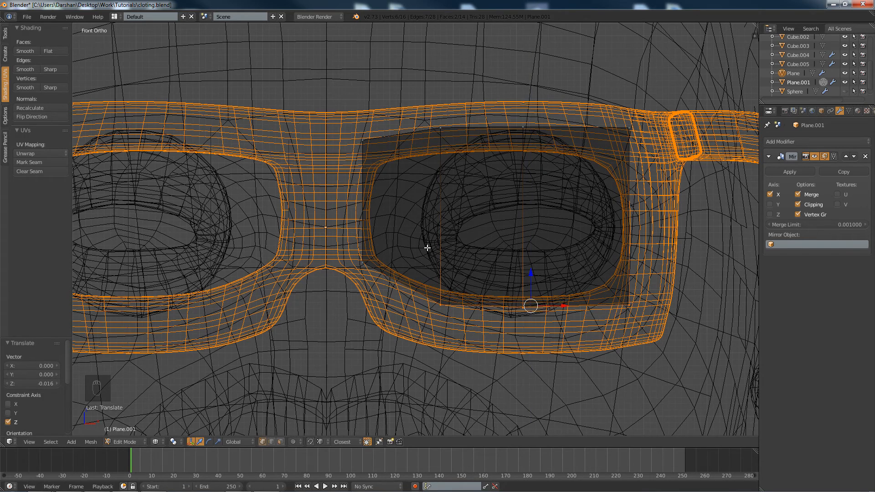
key("a")
Return to solid shading, check the lenses inside the frame, and select the whole lens mesh in Edit Mode.
key("Tab")
middle_click_drag(428, 247, 420, 255)
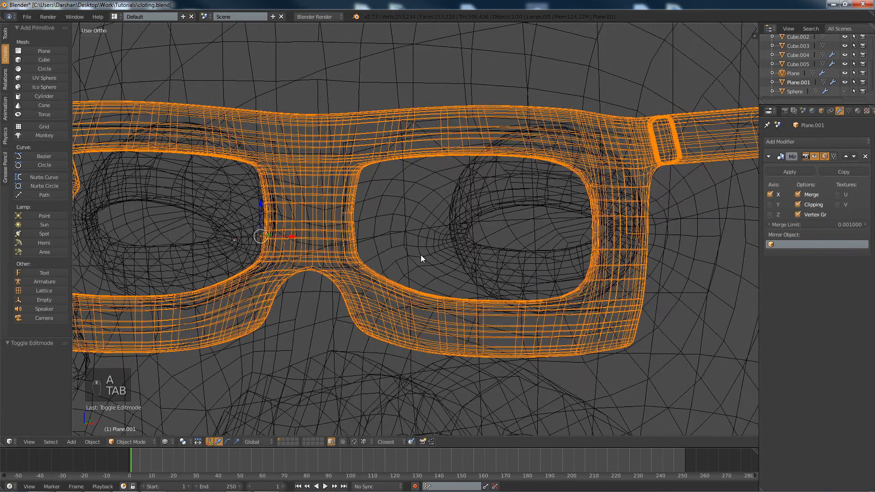
key("z")
middle_click_drag(461, 261, 491, 261)
key("Tab")
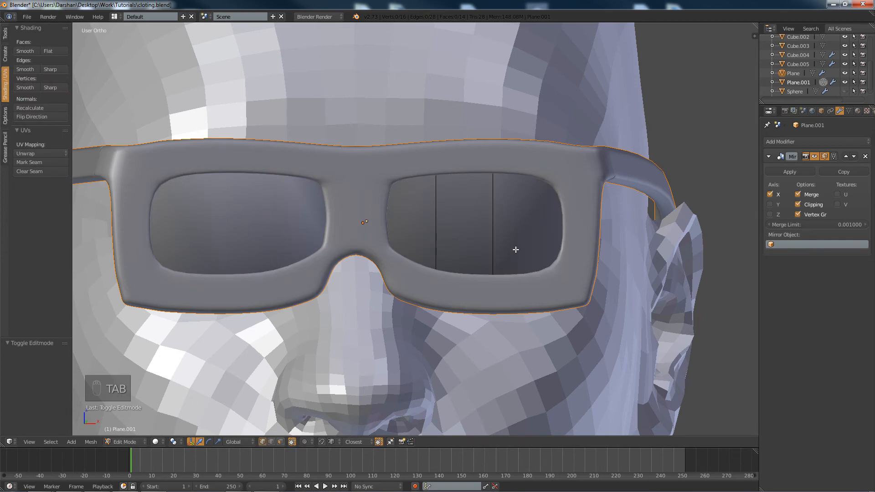
key("a")
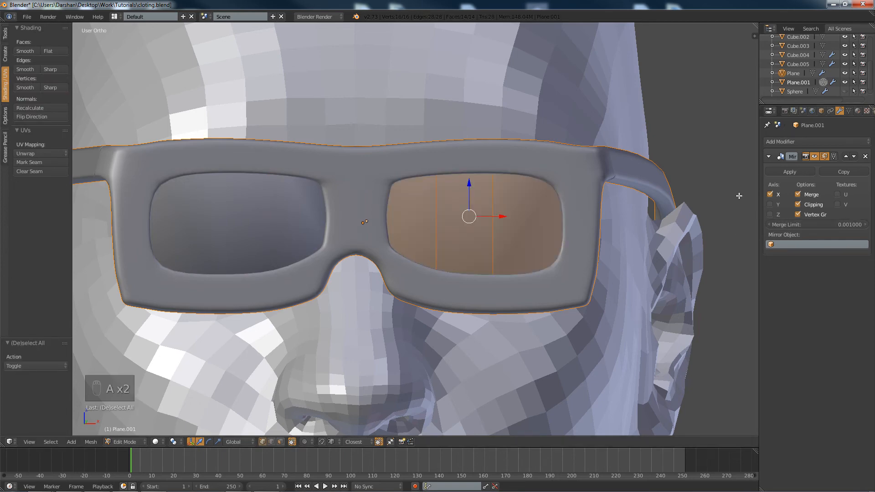
Leave Edit Mode and examine the glasses and lenses on the whole head from several angles in perspective view.
key("a")
key("Tab")
scroll(472, 242, "down", 8)
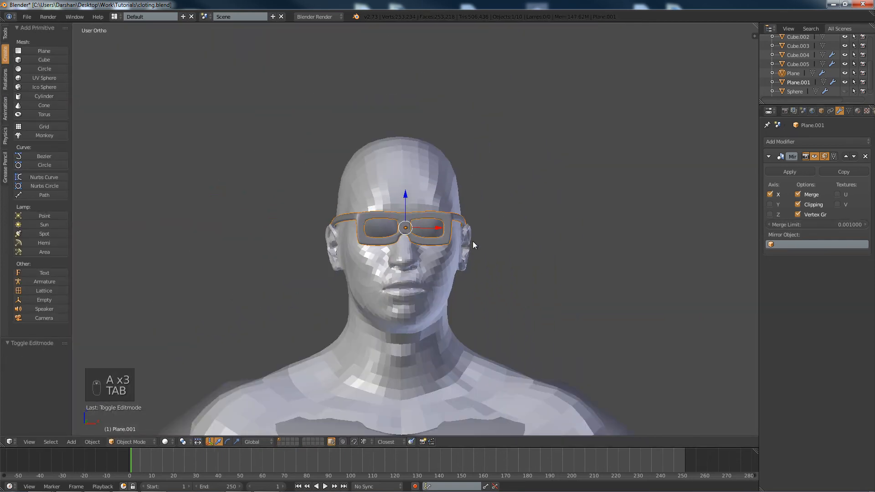
key("KP_5")
middle_click_drag(483, 248, 384, 278)
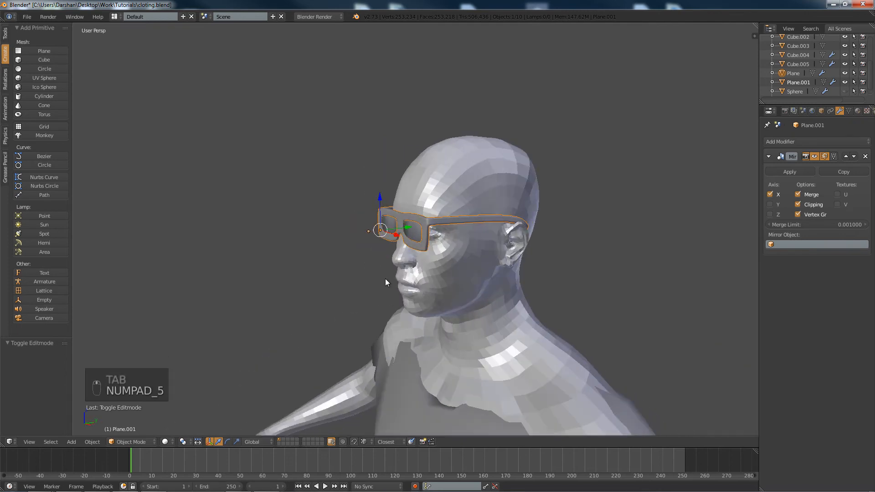
scroll(387, 239, "up", 6)
middle_click_drag(419, 239, 461, 239)
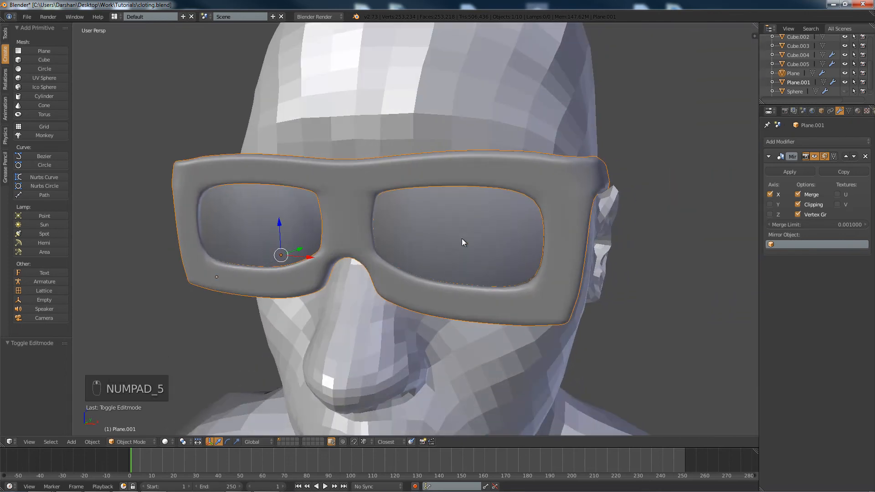
middle_click_drag(448, 297, 415, 283)
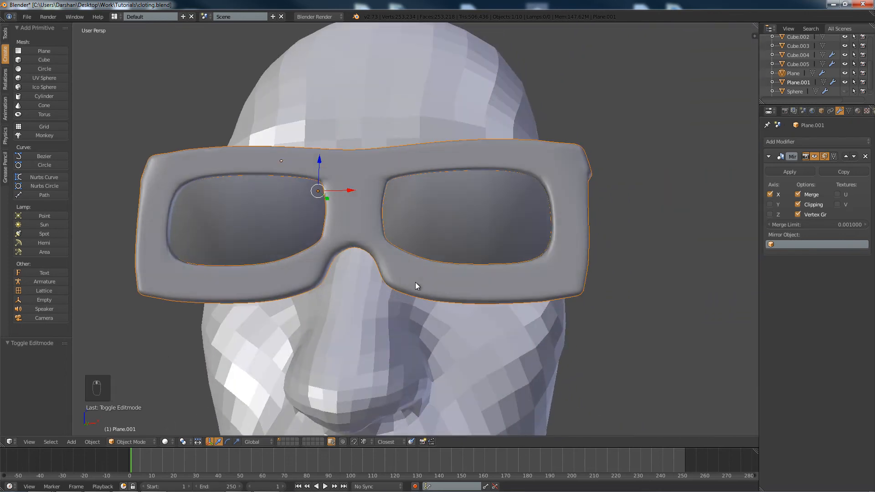
Open the glasses frame mesh in Edit Mode and show it in wireframe from the front orthographic view.
right_click(501, 286)
key("Tab")
scroll(597, 296, "up", 2)
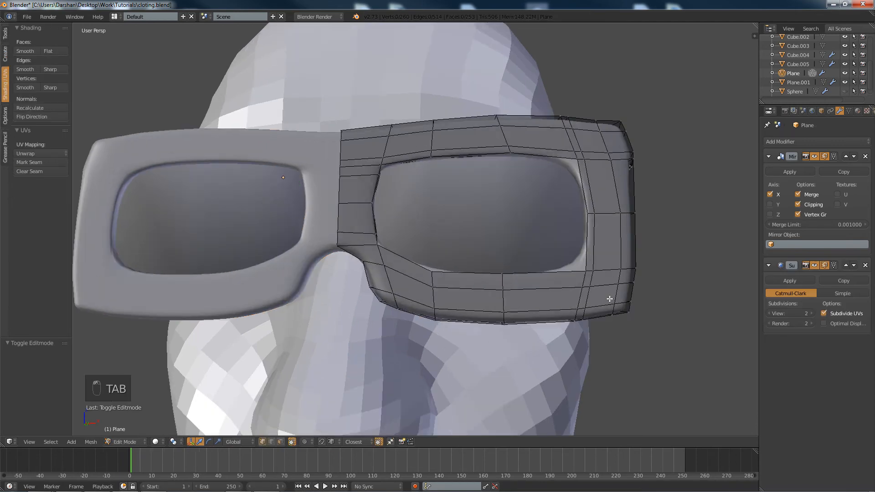
key("KP_1")
key("KP_5")
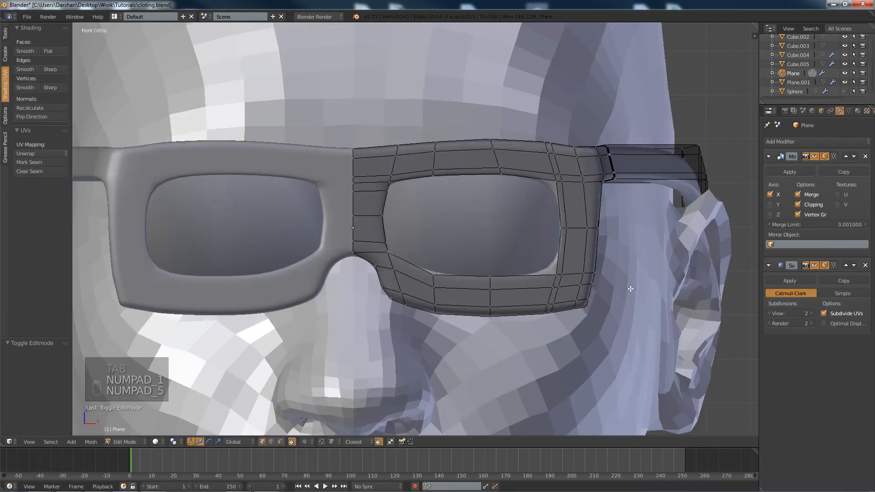
key("z")
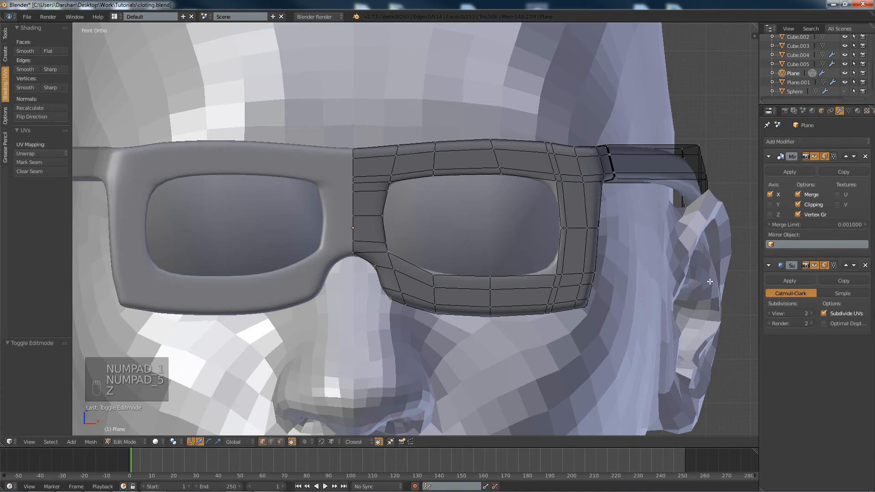
middle_click_drag(585, 302, 543, 263, "shift")
scroll(571, 287, "up", 1)
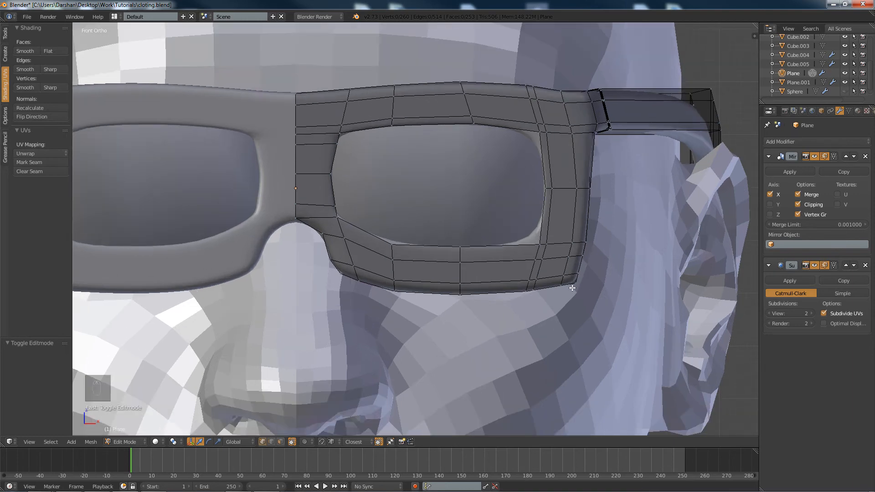
key("z")
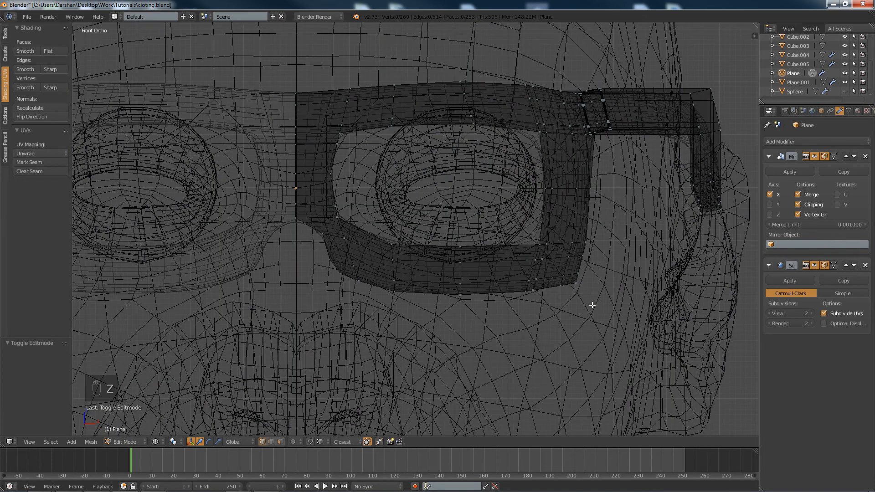
Select the vertices along the rim's lower outer edge and move them up 0.019 along Z.
key("b")
left_click_drag(618, 319, 375, 289)
key("b")
key("g")
key("z")
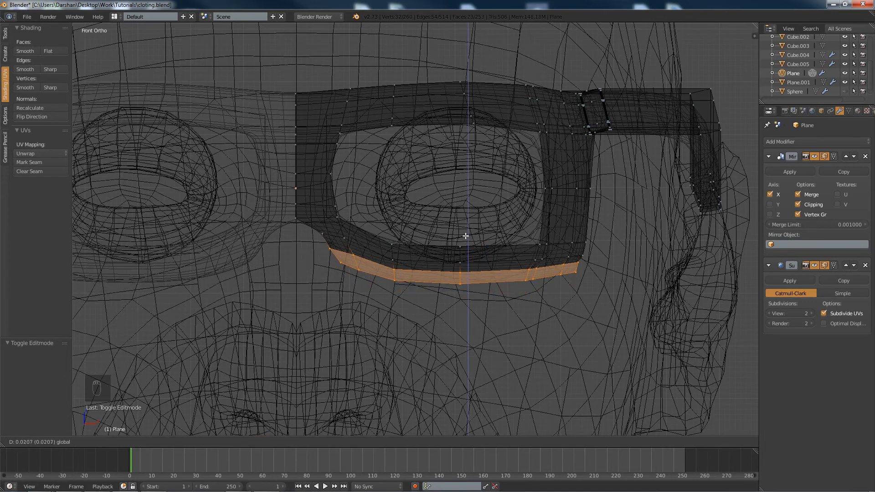
left_click(464, 237)
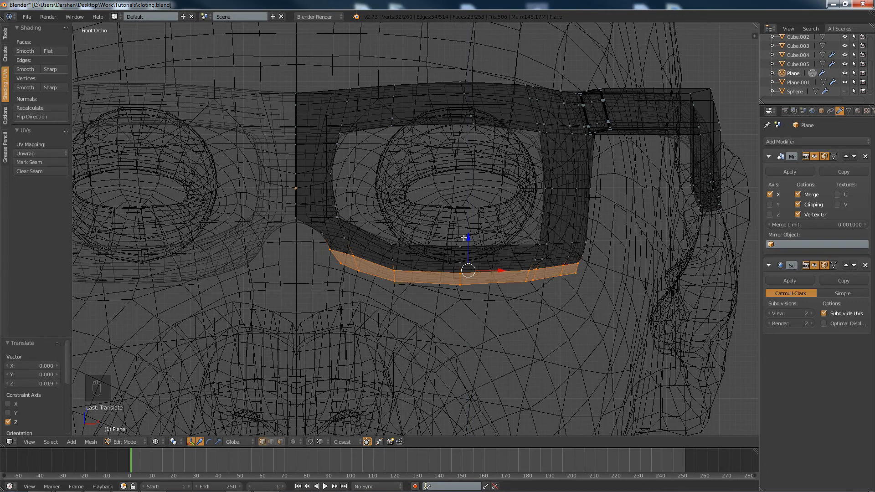
key("a")
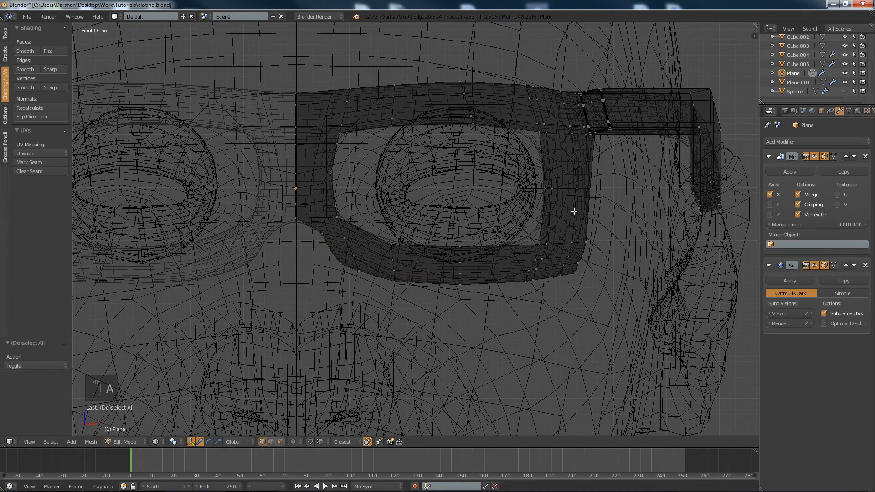
Move the vertices just above the rim's lower outer corner -0.003 along X and clear the selection.
key("b")
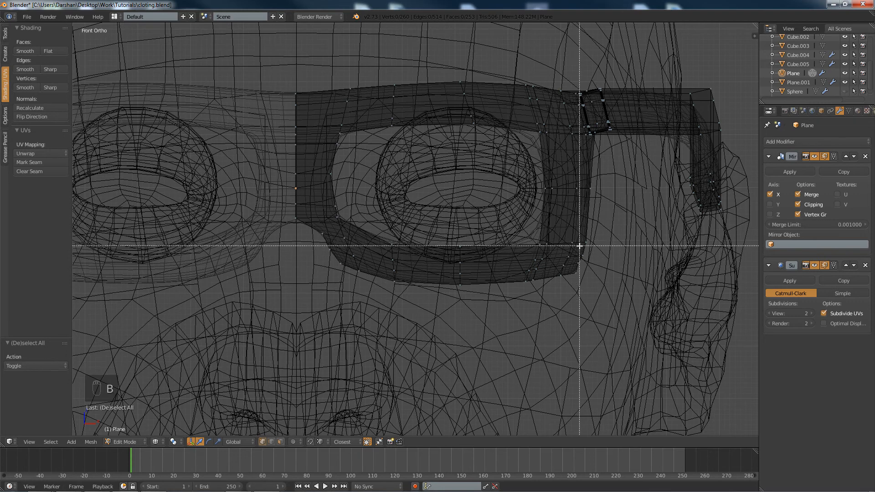
left_click_drag(581, 249, 588, 256)
key("g")
key("x")
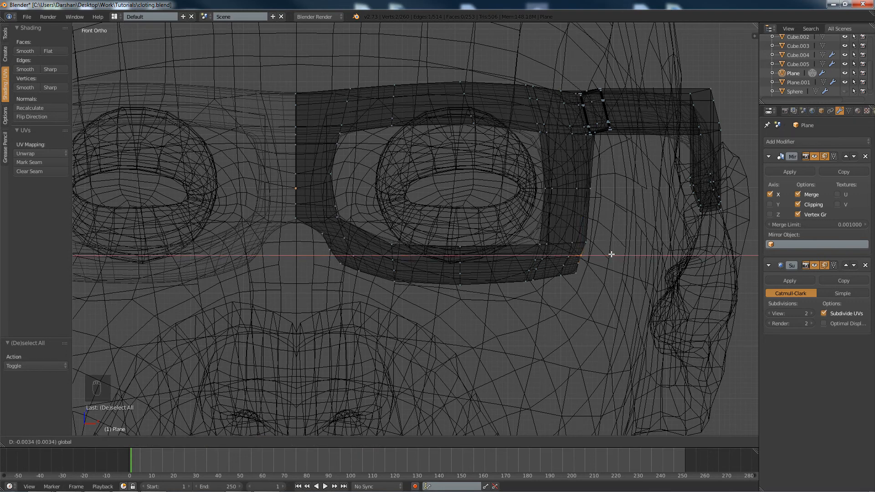
left_click(610, 254)
right_click(597, 241)
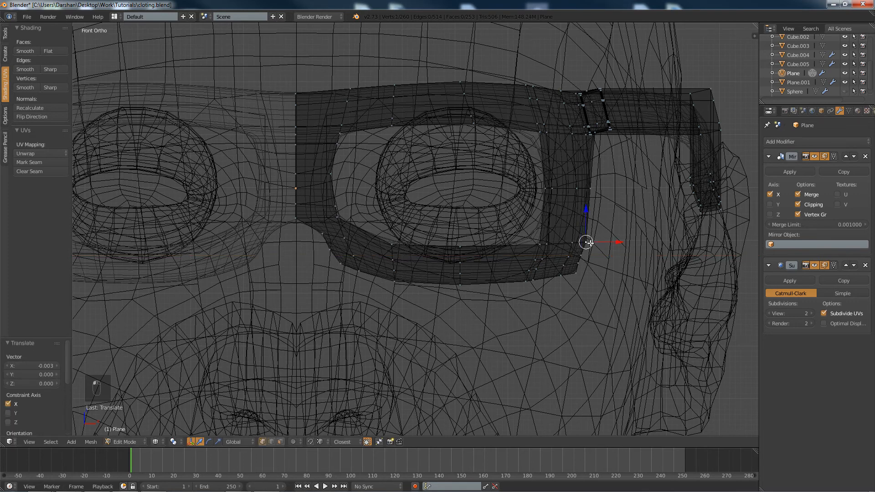
key("a")
key("b")
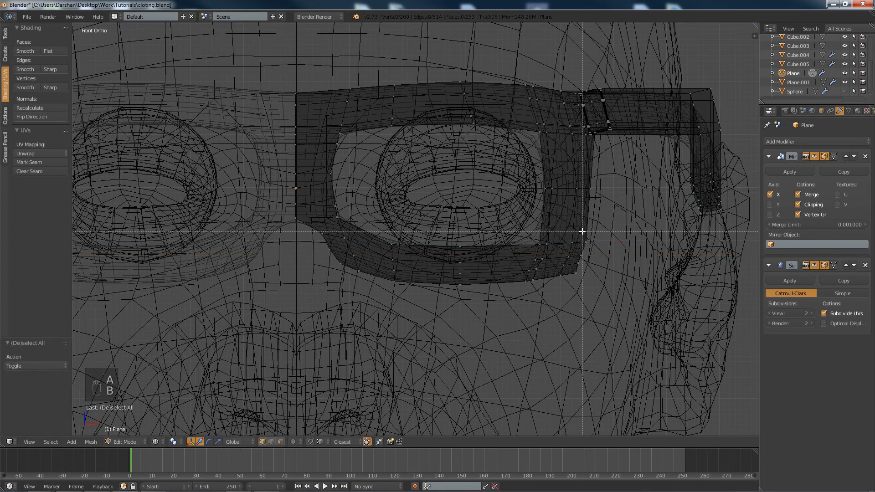
left_click_drag(582, 229, 612, 242)
key("a")
key("Tab")
key("Tab")
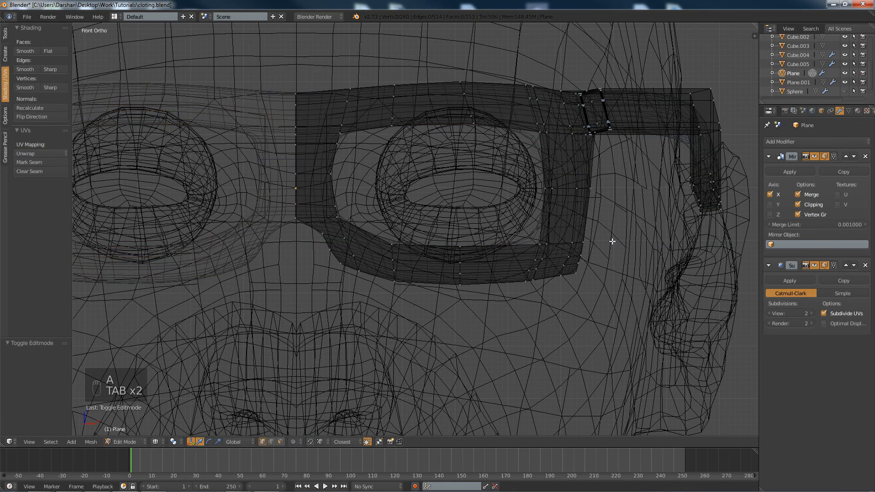
Try to scale the front inner edge loop around the lens opening to 1.087, and undo the scaling.
key("z")
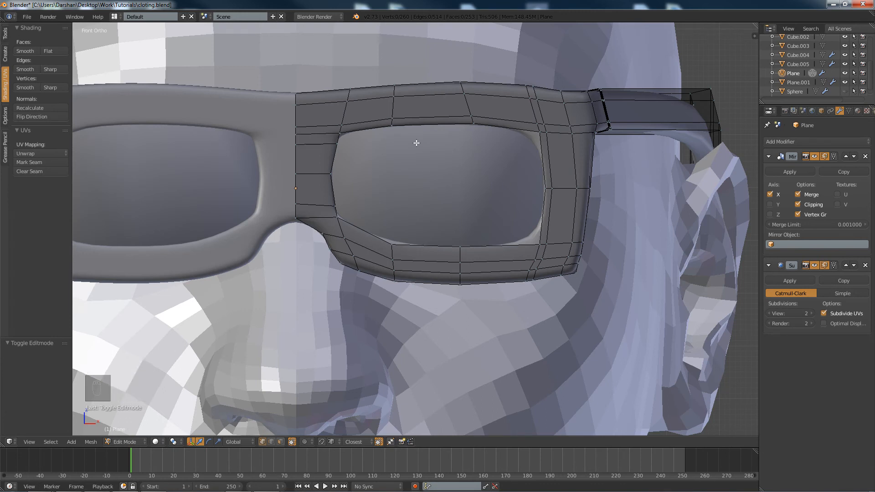
right_click(339, 132)
right_click(378, 126, "shift")
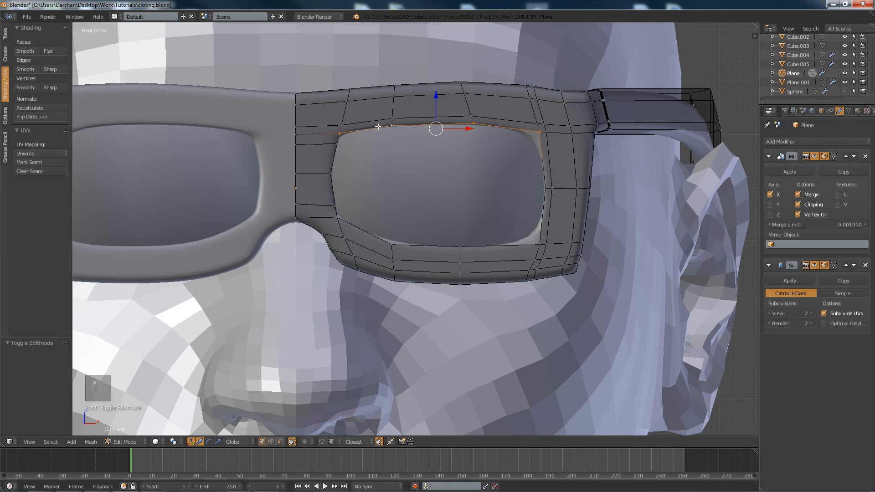
right_click(342, 145, "alt+shift")
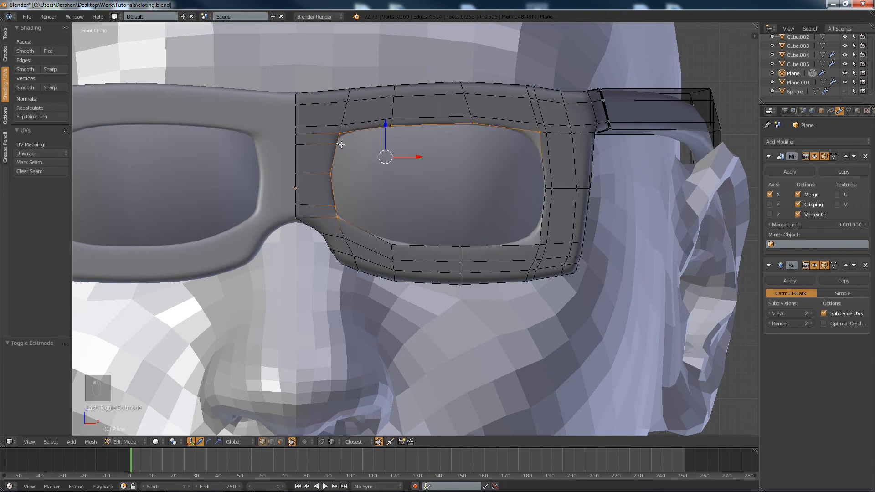
right_click(386, 238, "alt+shift")
right_click(547, 184, "alt+shift")
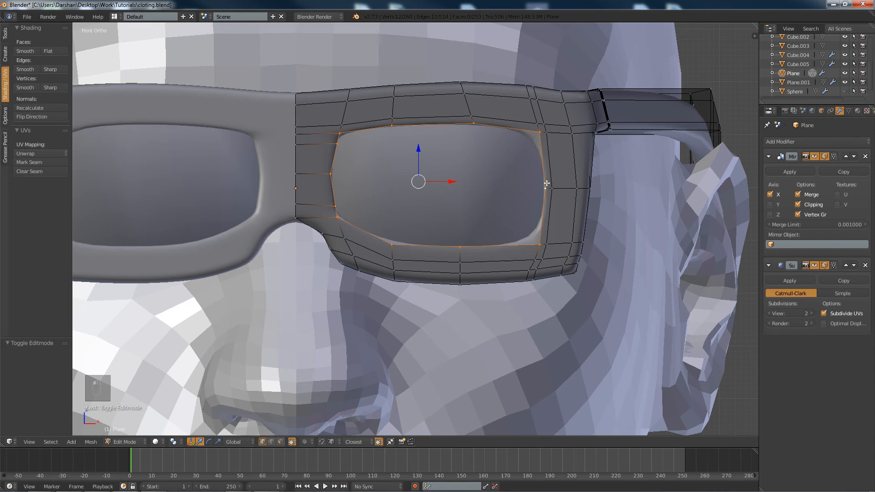
key("s")
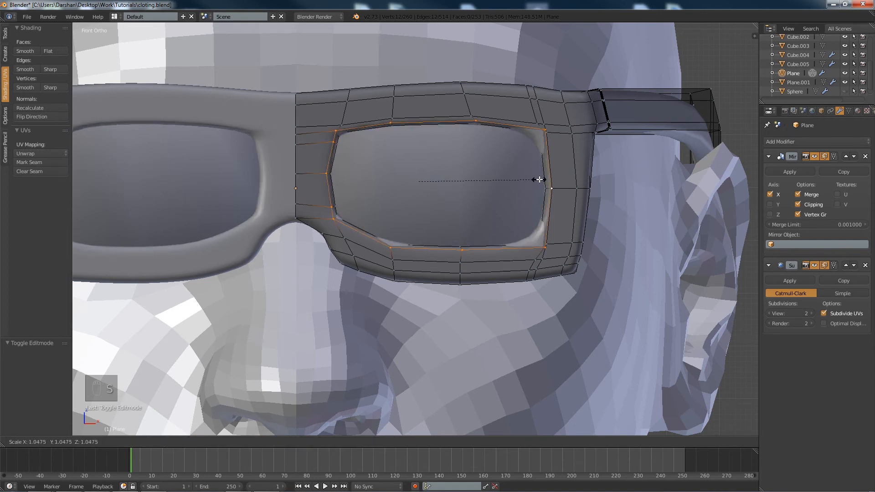
left_click(543, 179)
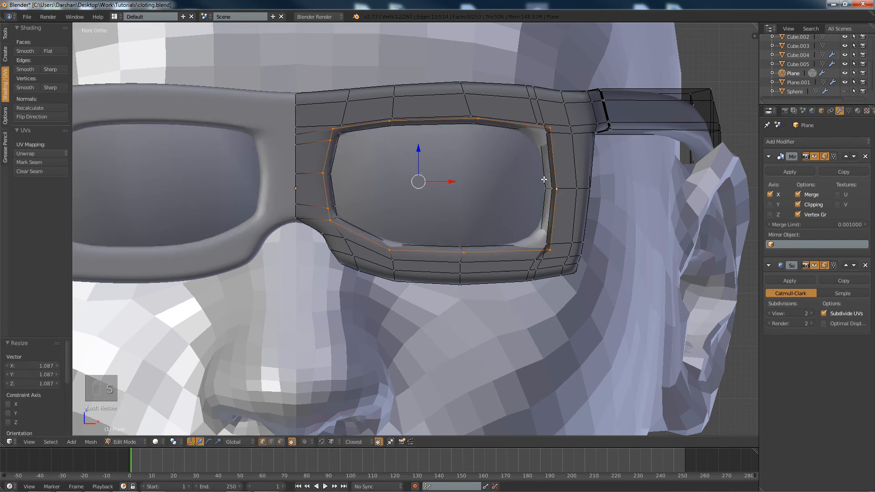
key("ctrl+z")
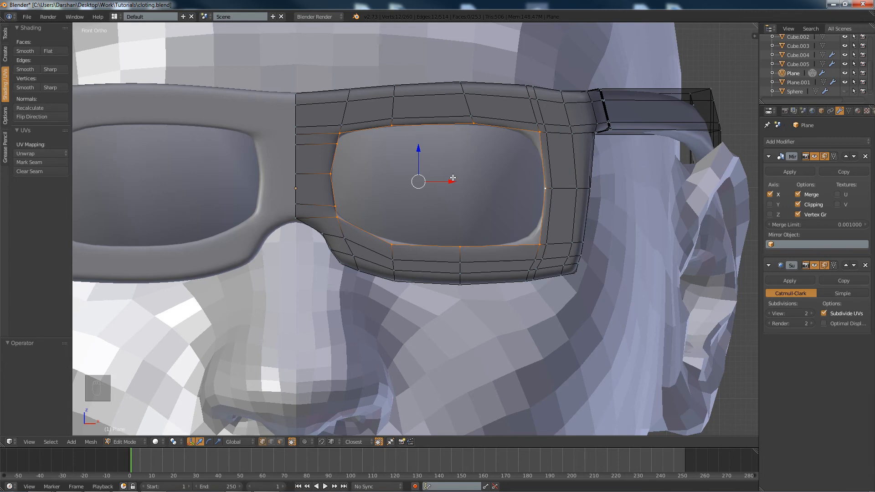
Select the nose-side vertices of the lens opening in wireframe and move them along X toward the bridge.
key("z")
key("a")
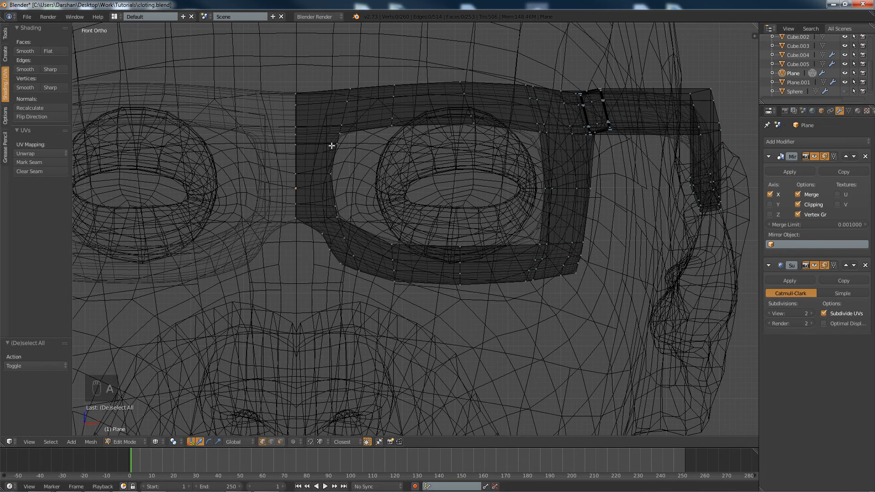
key("b")
left_click_drag(319, 112, 360, 224)
left_click_drag(369, 171, 358, 167)
key("a")
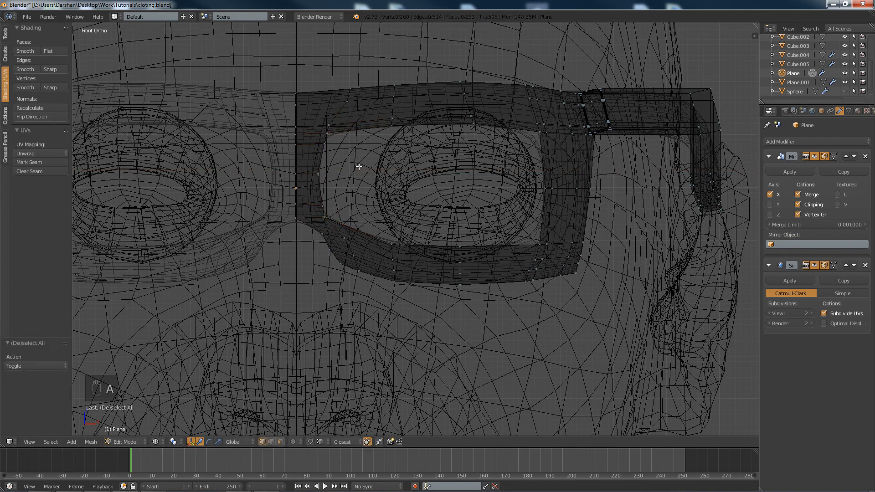
Select the frame's upper-edge vertices from the bridge to the rim's outer corner and lower them along Z.
key("b")
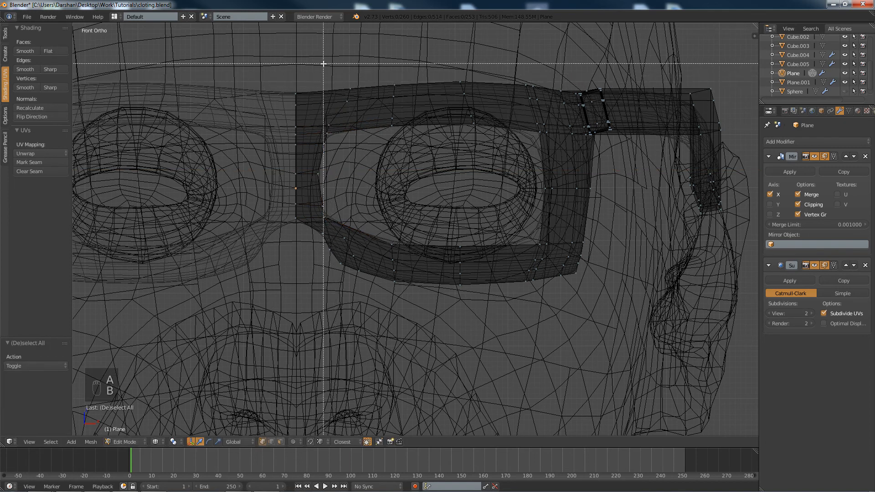
left_click_drag(323, 64, 550, 113)
key("b")
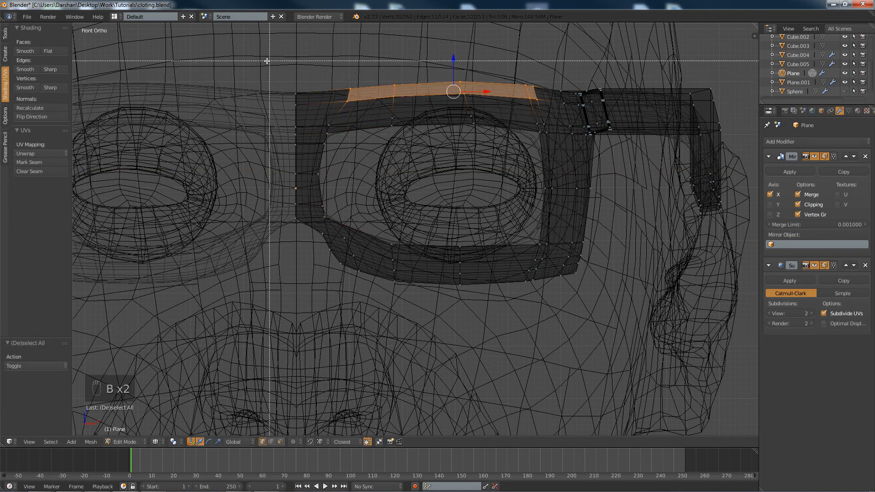
left_click_drag(261, 60, 327, 102)
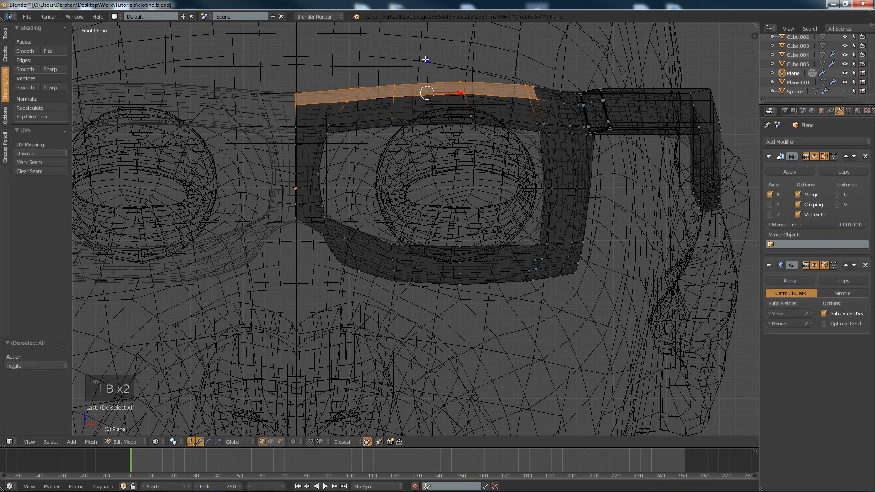
left_click_drag(426, 59, 433, 69)
key("a")
Raise the outermost vertices of the lowered upper edge about 0.012 along Z to smooth the line toward the temple.
key("b")
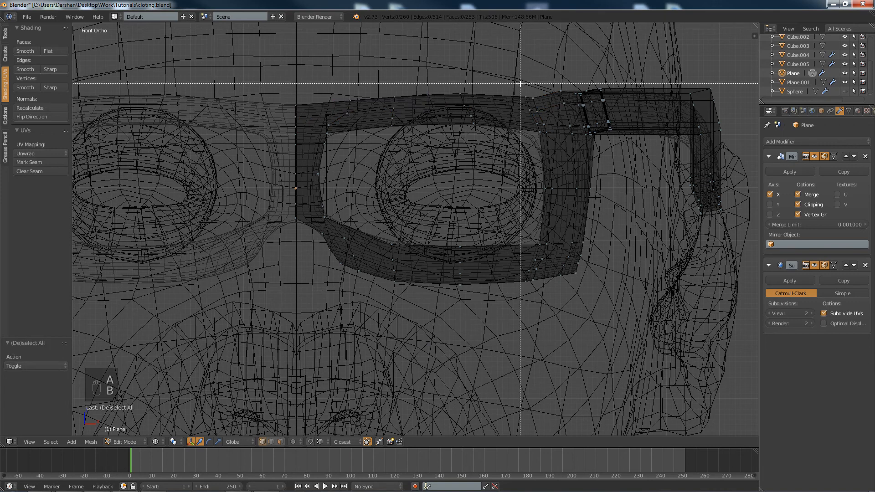
left_click_drag(520, 83, 542, 119)
key("b")
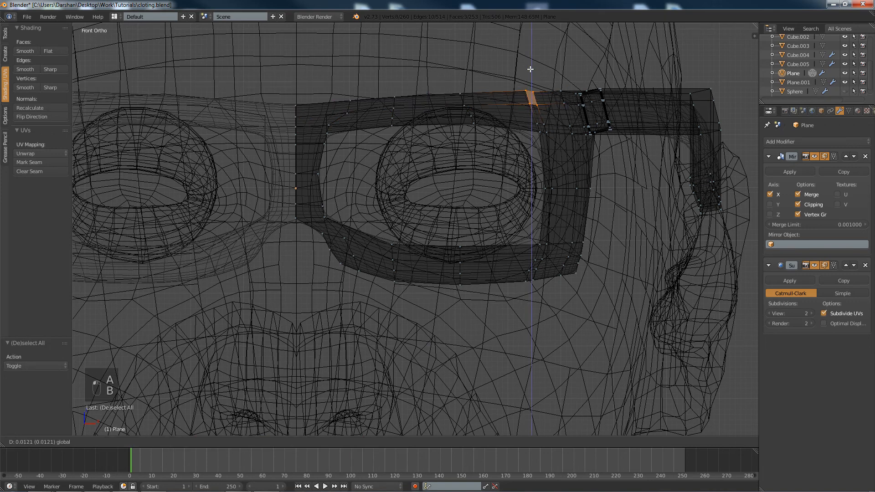
key("ctrl+space")
key("a")
Check the reshaped frame against the lenses in solid shading from several angles and return to the front wireframe view.
key("Tab")
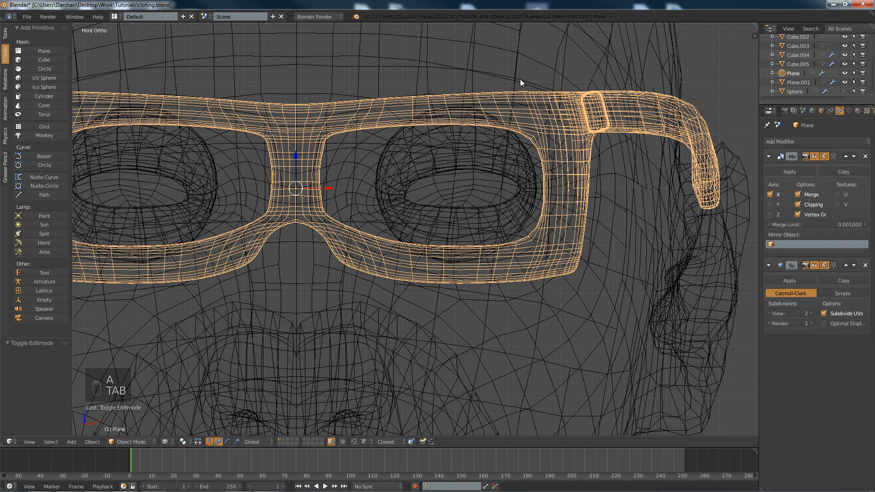
key("z")
mouse_move(523, 84)
middle_mouse_down()
mouse_move(520, 125)
mouse_move(512, 111)
mouse_move(526, 135)
middle_mouse_up()
key("Tab")
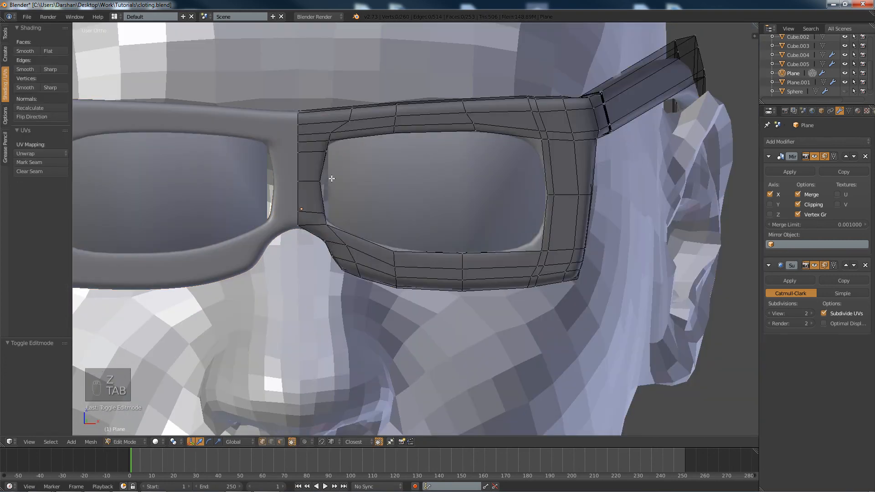
middle_click_drag(365, 217, 332, 211)
middle_click_drag(384, 203, 436, 206)
key("z")
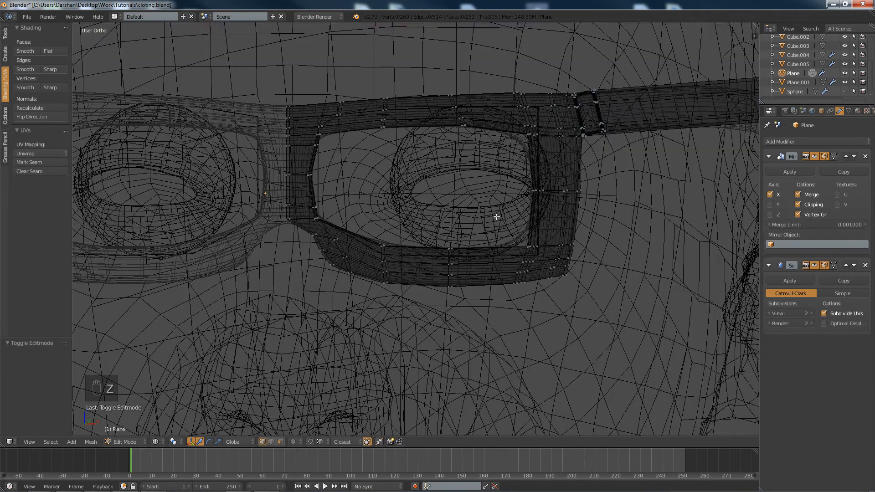
key("KP_1")
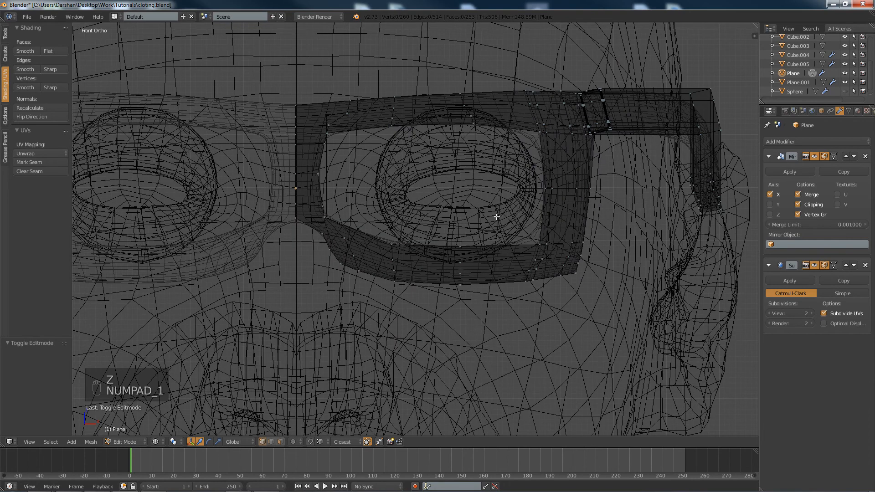
Select the frame's lower outer corner vertices and move them inward along X and up about 0.010 along Z.
key("n")
key("n")
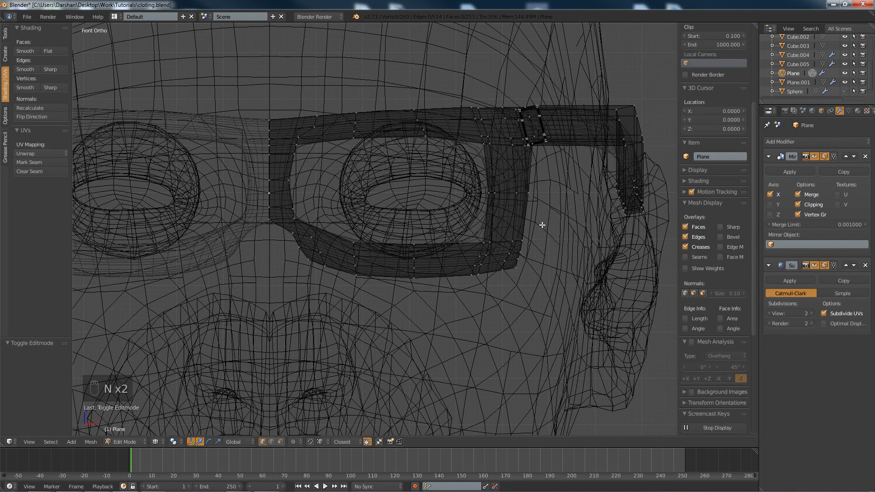
key("n")
key("b")
left_click_drag(514, 225, 614, 313)
left_click_drag(591, 257, 577, 254)
left_click_drag(539, 229, 538, 223)
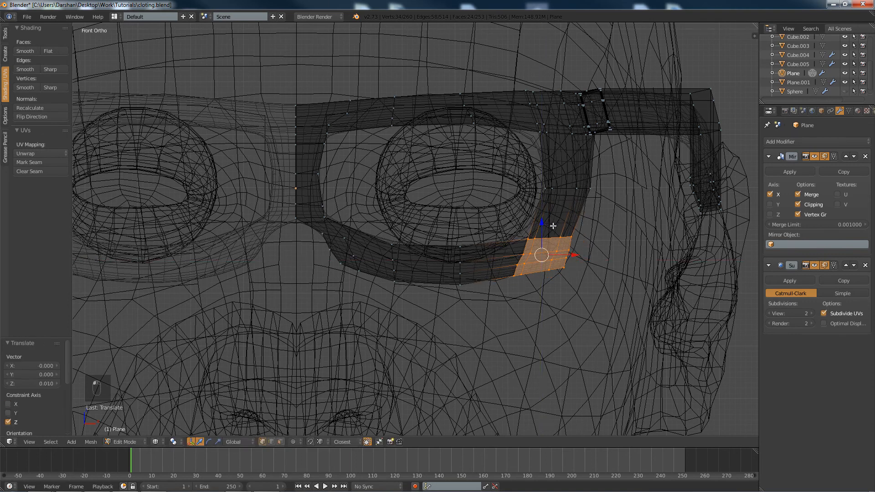
Try to rotate the selected lower outer corner of the frame in the front view and undo the rotation.
key("r")
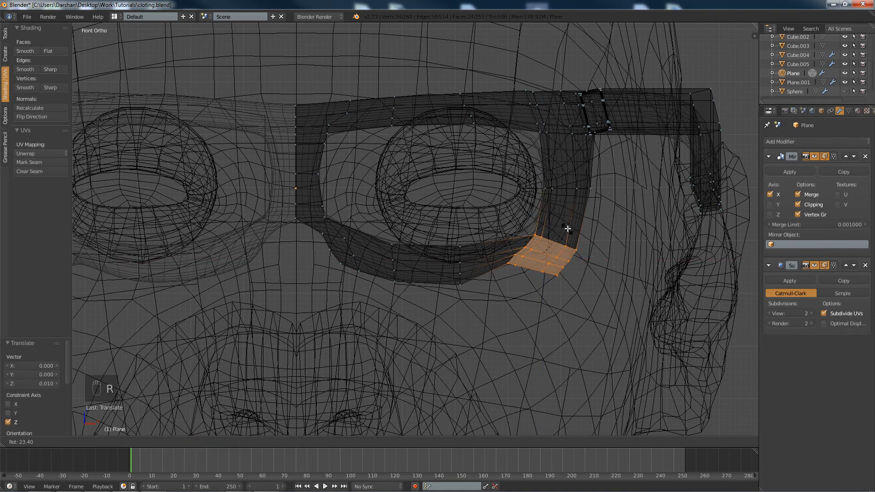
left_click(556, 219)
key("ctrl+z")
Check the reshaped lower outer corner in solid and wireframe shading, in perspective and front orthographic views.
key("Tab")
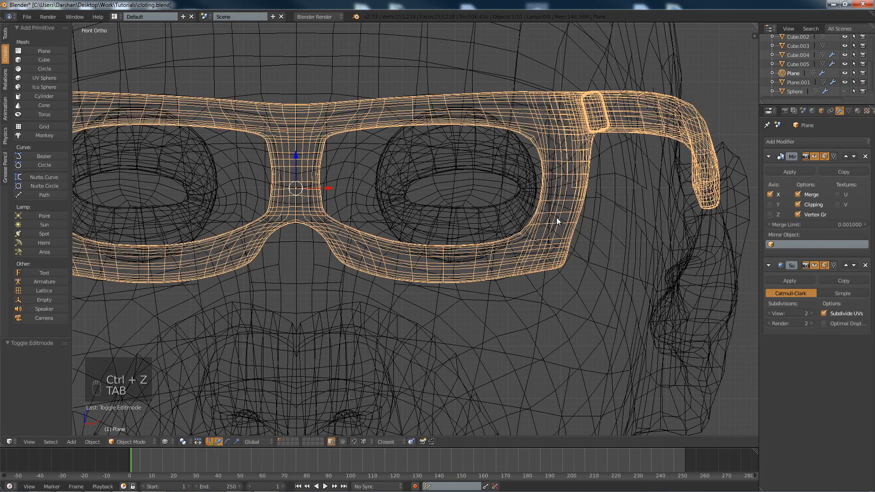
key("z")
middle_click_drag(556, 214, 568, 223)
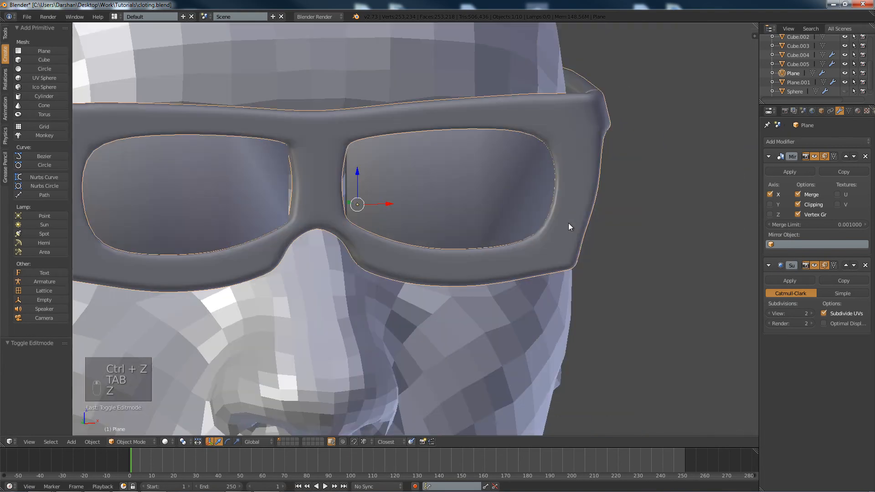
key("z")
key("z")
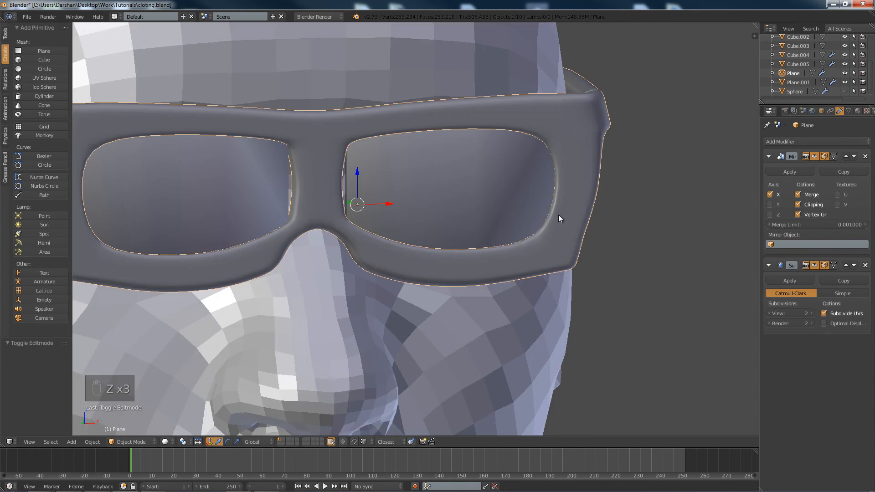
key("KP_5")
key("KP_1")
key("z")
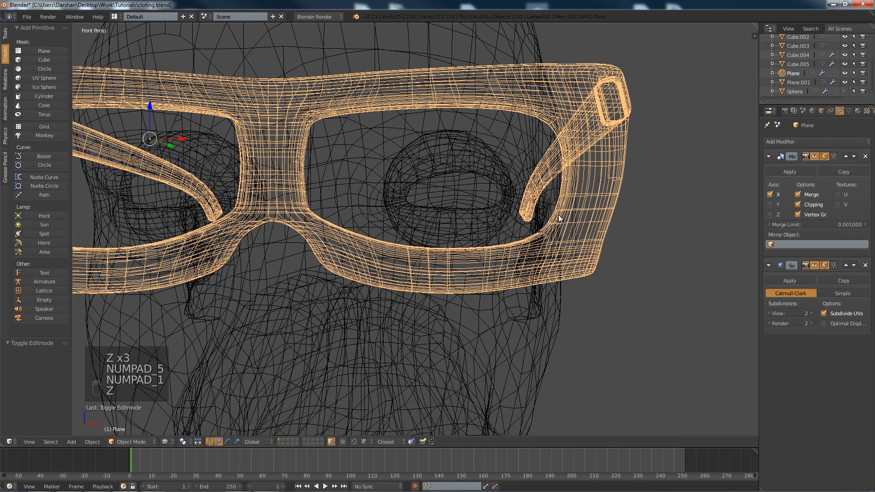
key("z")
key("Tab")
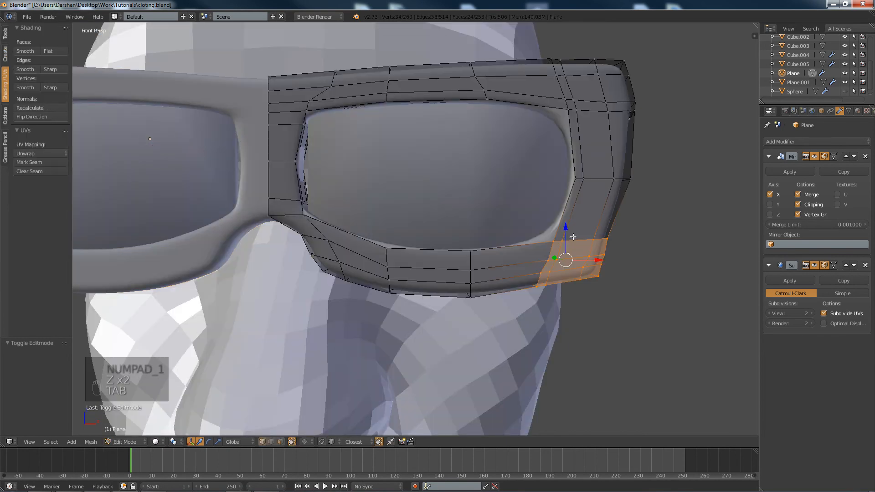
key("KP_1")
key("KP_5")
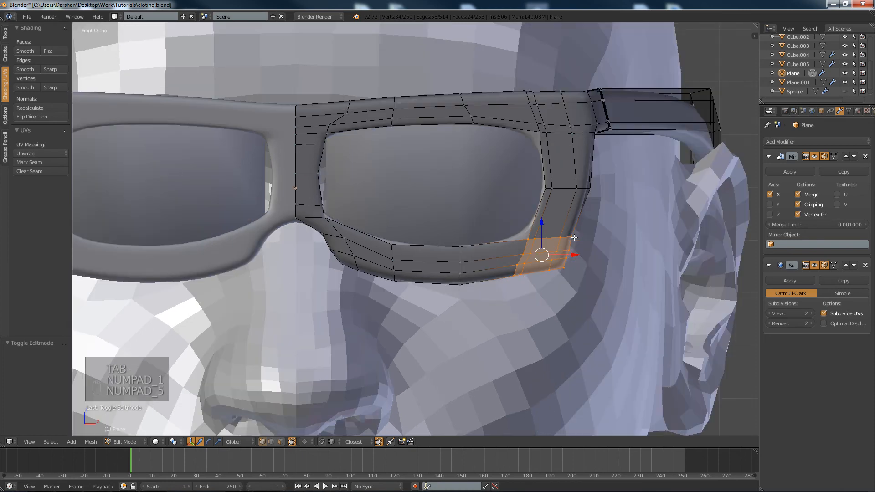
With proportional editing, move the frame's lowest outer corner vertex about 0.015 inward along X and raise it about 0.008 along Z.
key("a")
key("a")
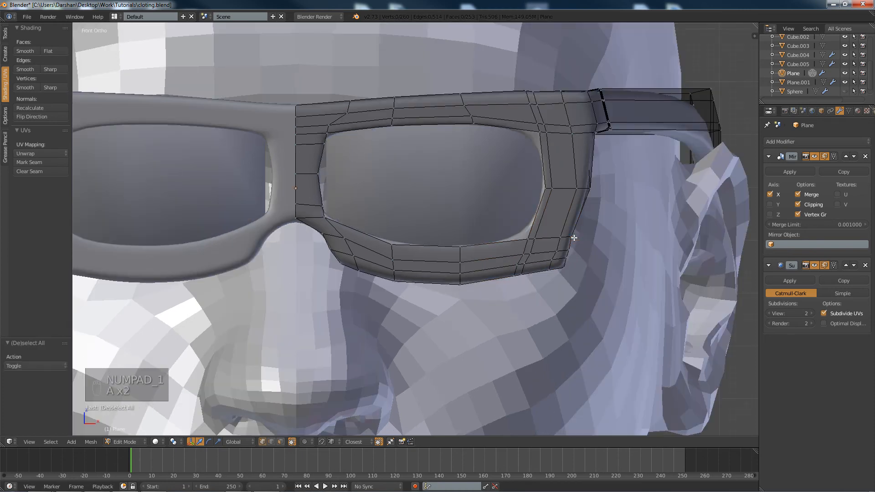
key("z")
scroll(589, 272, "up", 2)
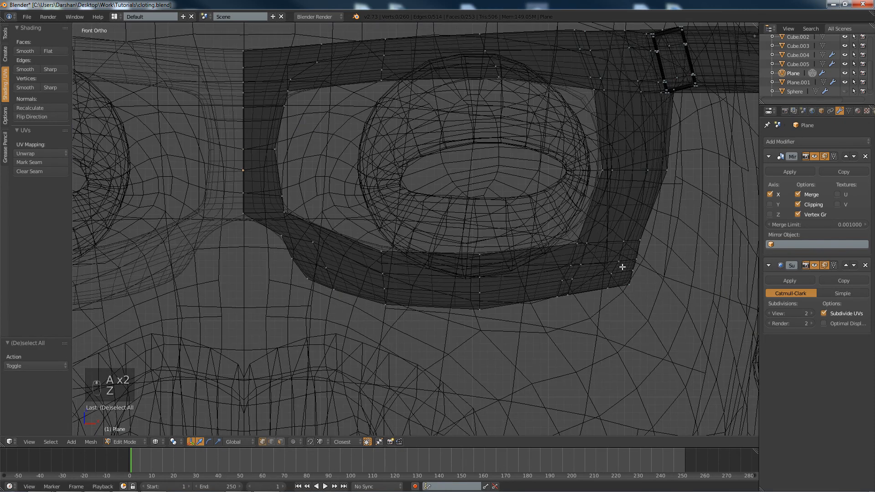
scroll(560, 237, "up", 3)
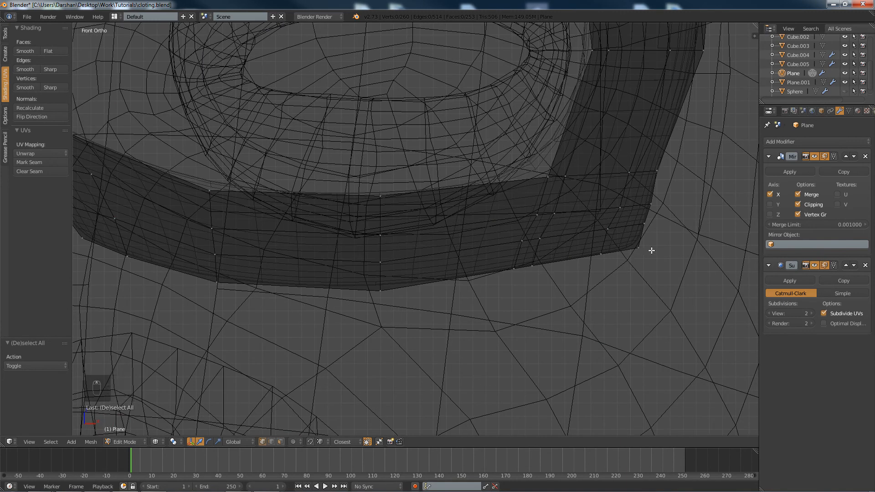
right_click(638, 249)
key("o")
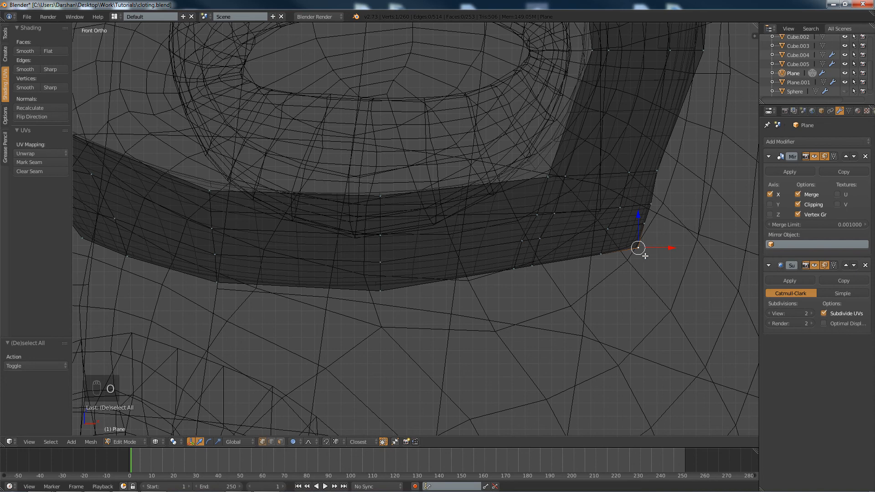
mouse_move(667, 248)
left_mouse_down()
mouse_move(662, 236)
mouse_move(644, 236)
mouse_move(659, 235)
left_mouse_up()
scroll(665, 248, "up", 4)
scroll(664, 242, "up", 20)
scroll(662, 237, "up", 14)
scroll(646, 235, "down", 8)
scroll(644, 237, "down", 8)
scroll(659, 235, "down", 2)
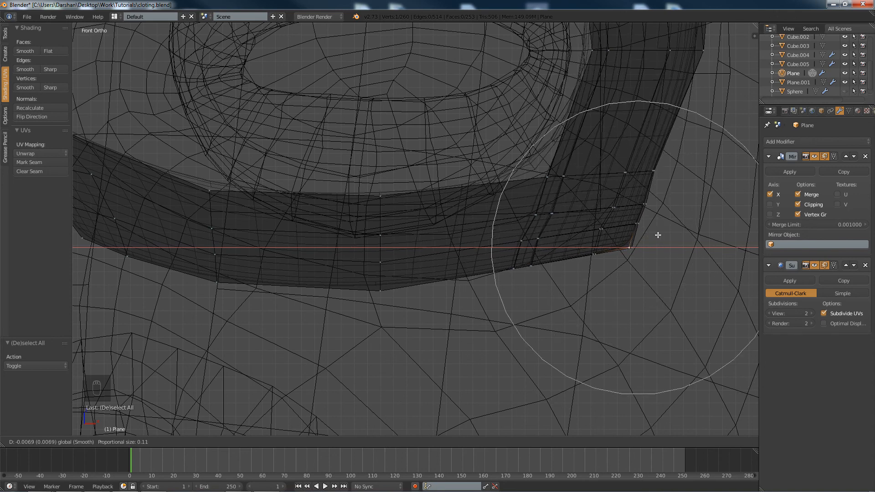
left_click(641, 231)
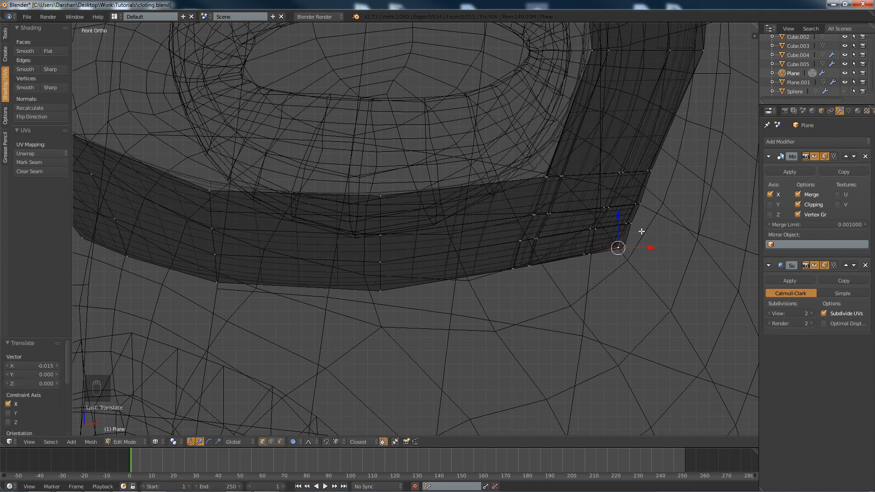
mouse_move(616, 218)
left_mouse_down()
mouse_move(616, 185)
mouse_move(613, 206)
left_mouse_up()
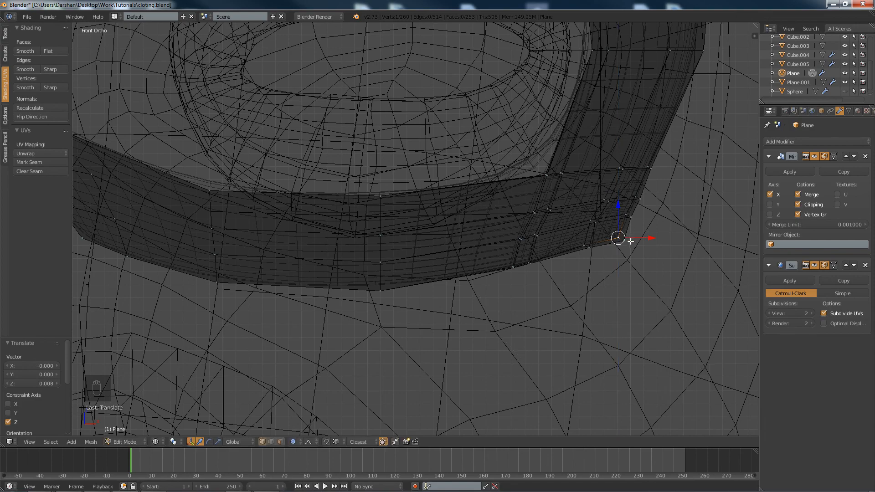
Undo the proportional moves of the single corner vertex.
key("ctrl+z")
key("ctrl+z")
key("ctrl+z")
Add the neighbouring corner vertex to the selection and proportionally move both about 0.026 inward along X and 0.010 up along Z.
middle_click_drag(637, 250, 513, 253)
right_click(452, 265, "shift")
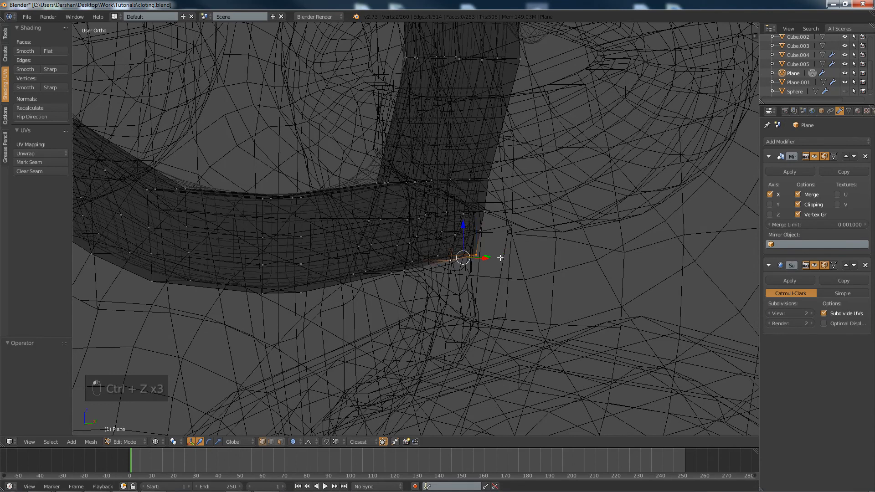
key("KP_1")
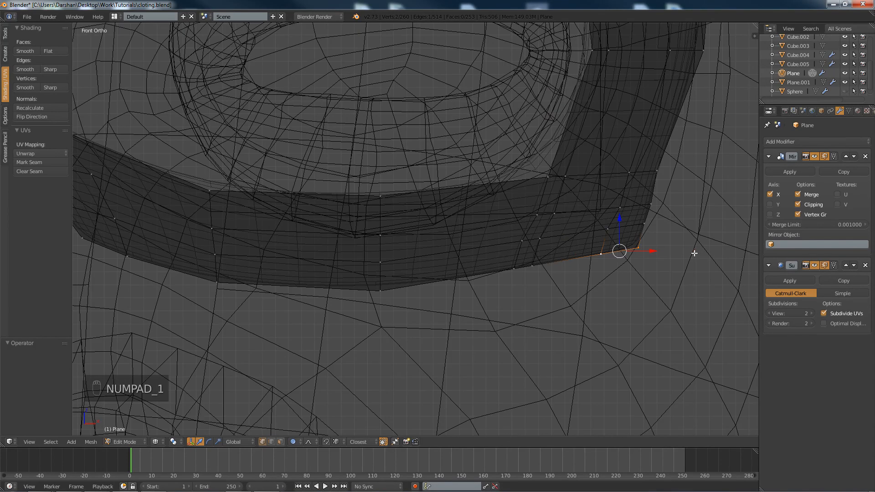
key("g")
key("x")
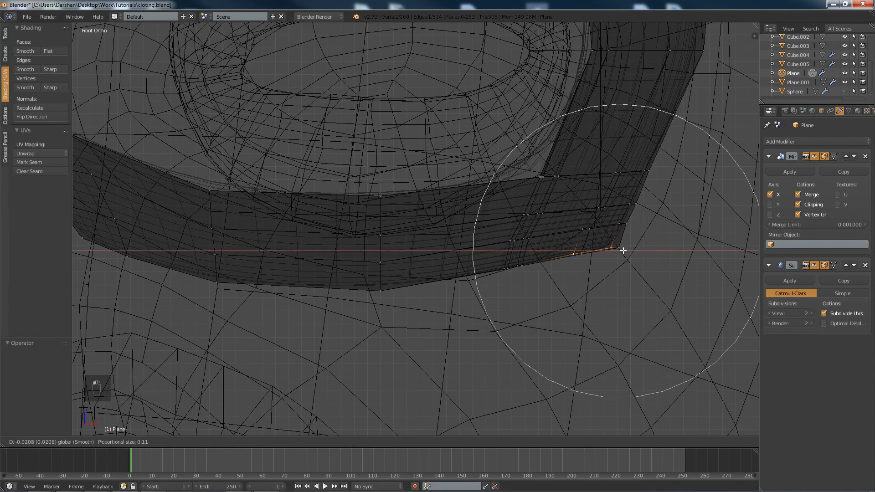
left_click(621, 250)
key("g")
key("z")
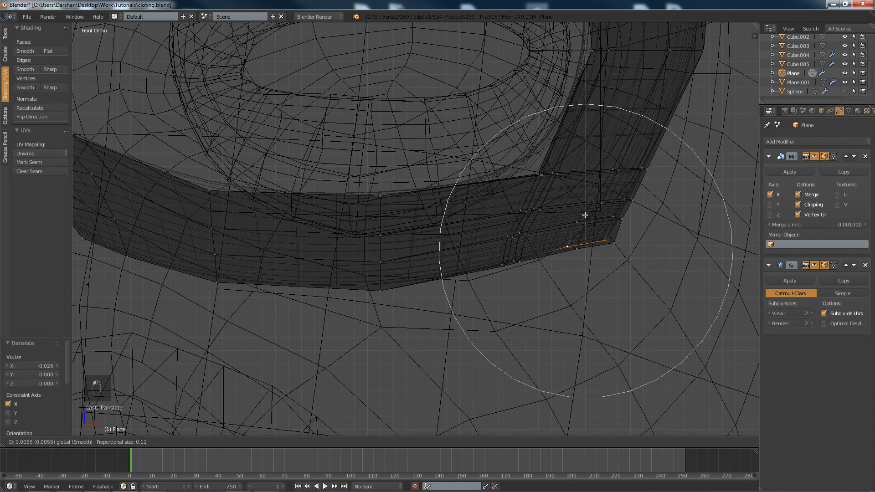
left_click(581, 210)
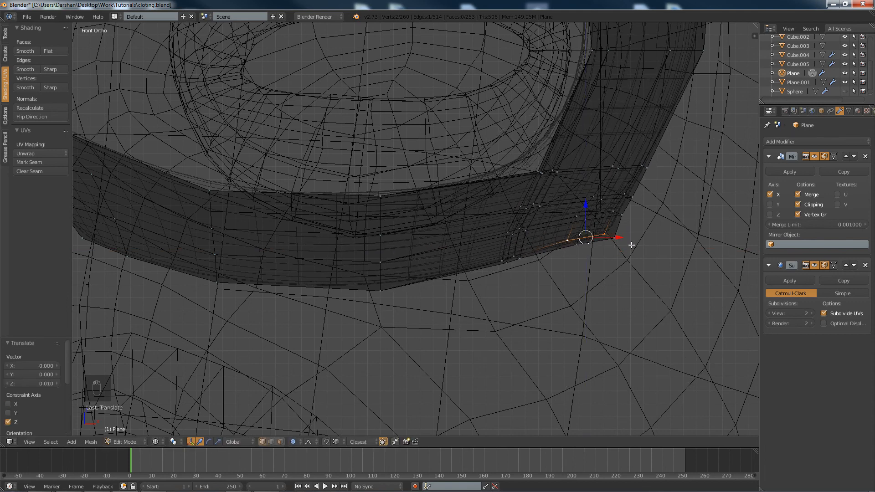
Move the two corner vertices farther inward along X, deselect them and inspect the corner in solid perspective view.
key("g")
key("x")
left_click(604, 238)
key("a")
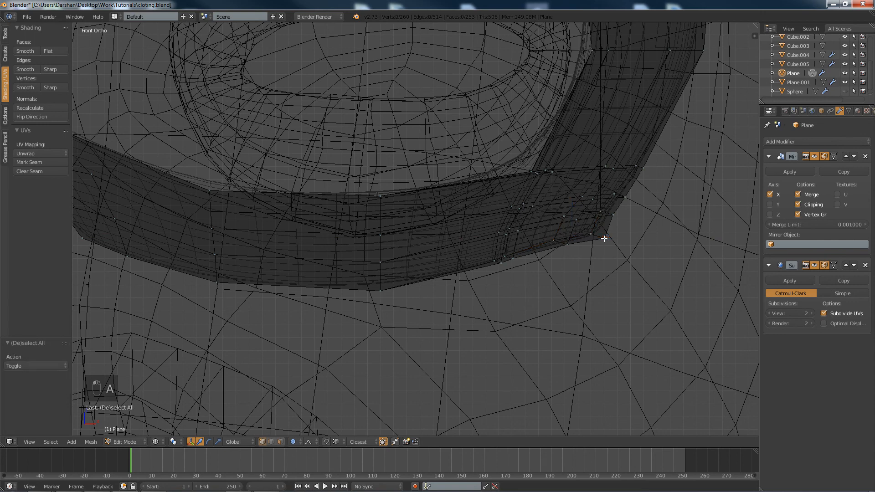
key("z")
key("KP_5")
middle_click_drag(604, 232, 575, 239)
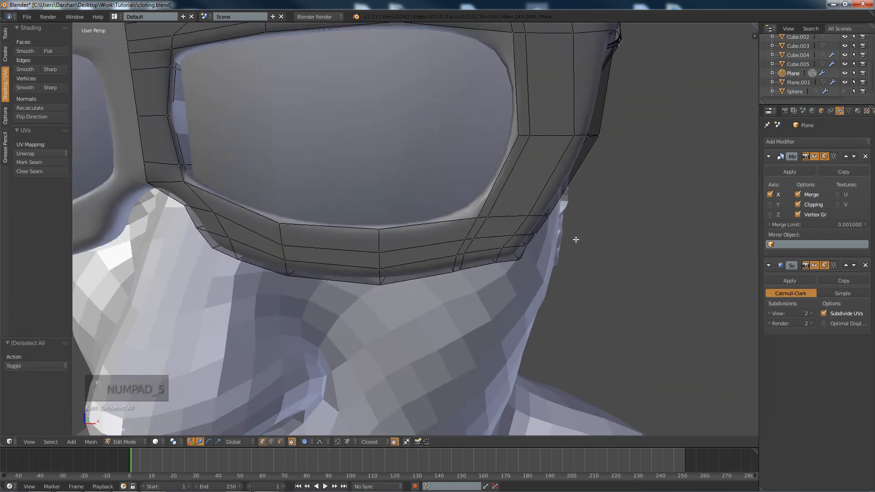
key("Tab")
key("Tab")
Undo the proportional edits of the two corner vertices, turn off proportional editing and clear the selection.
key("ctrl+z")
key("ctrl+z")
key("ctrl+z")
key("ctrl+z")
key("ctrl+z")
key("ctrl+z")
key("ctrl+z")
key("ctrl+z")
key("ctrl+z")
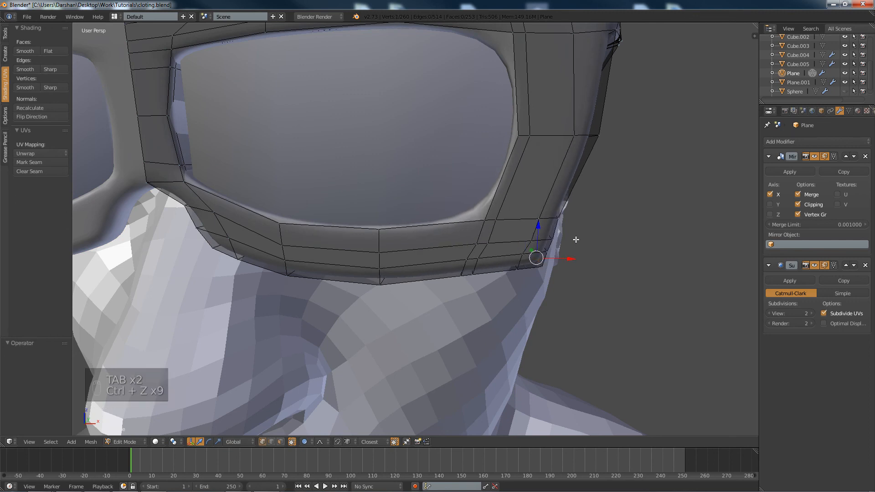
key("o")
key("a")
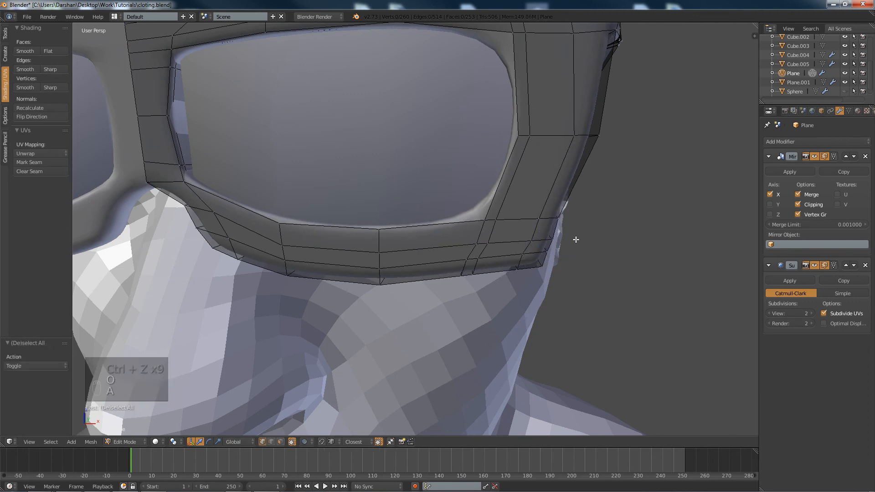
Switch from editing the frame to editing the lens mesh, displayed in wireframe.
scroll(575, 239, "down", 5)
middle_click_drag(575, 239, 552, 232)
scroll(552, 232, "up", 6)
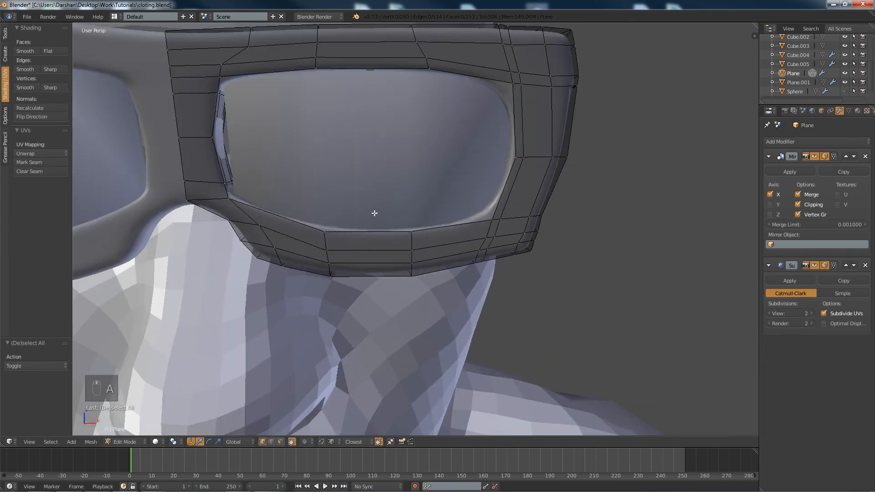
key("Tab")
right_click(287, 163)
key("Tab")
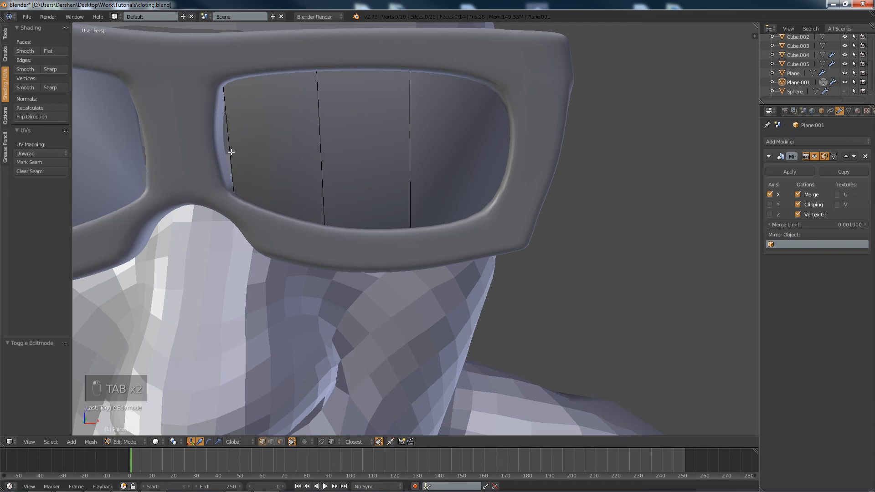
key("Tab")
key("Tab")
key("z")
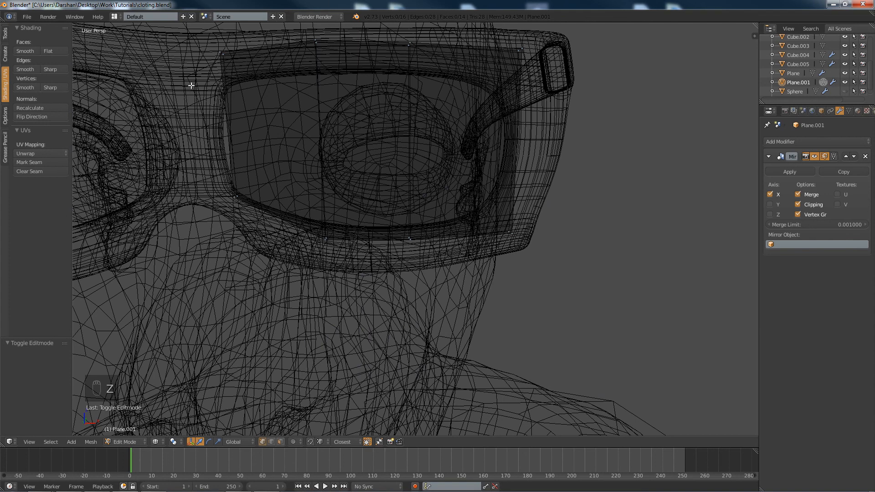
Move the lens's nose-side vertices about 0.028 along X toward the bridge and return to object mode in solid shading.
key("b")
left_click_drag(186, 40, 250, 233)
left_click_drag(264, 128, 245, 130)
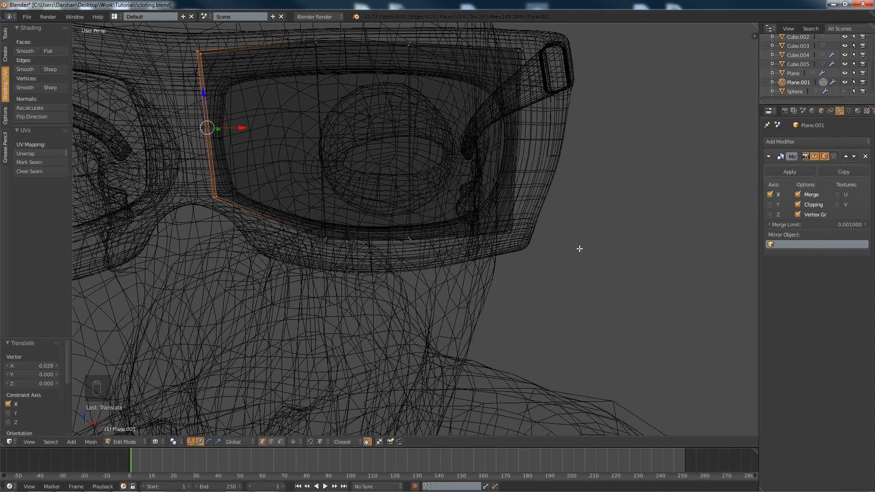
key("a")
key("Tab")
key("z")
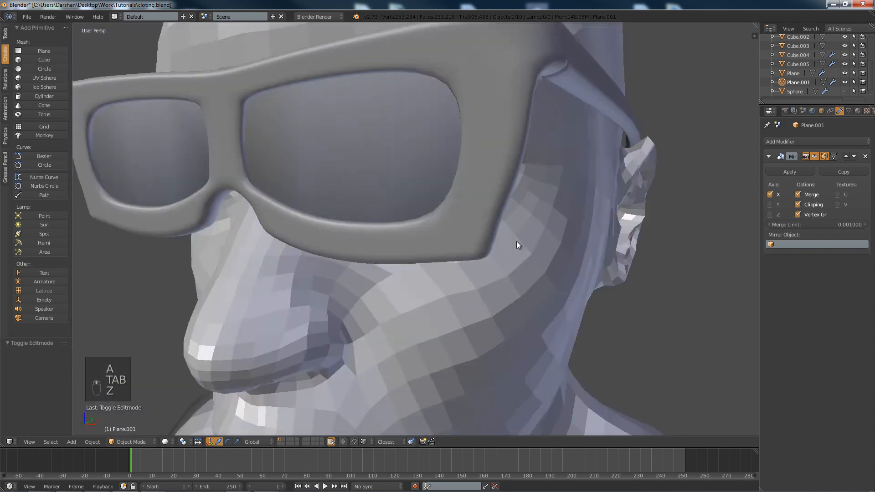
Select the frame and lenses together and move them about 0.056 along Y toward the face.
middle_click_drag(516, 241, 441, 229)
scroll(441, 229, "down", 8)
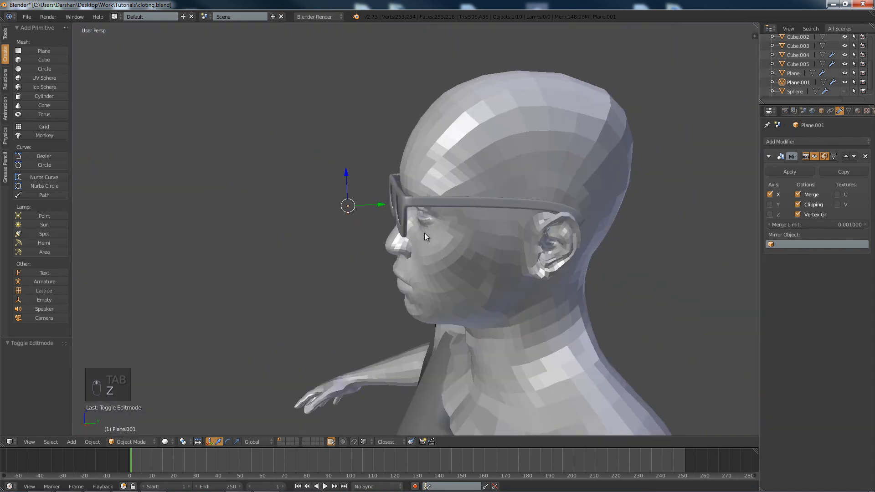
middle_click_drag(540, 226, 485, 198)
scroll(365, 211, "up", 3)
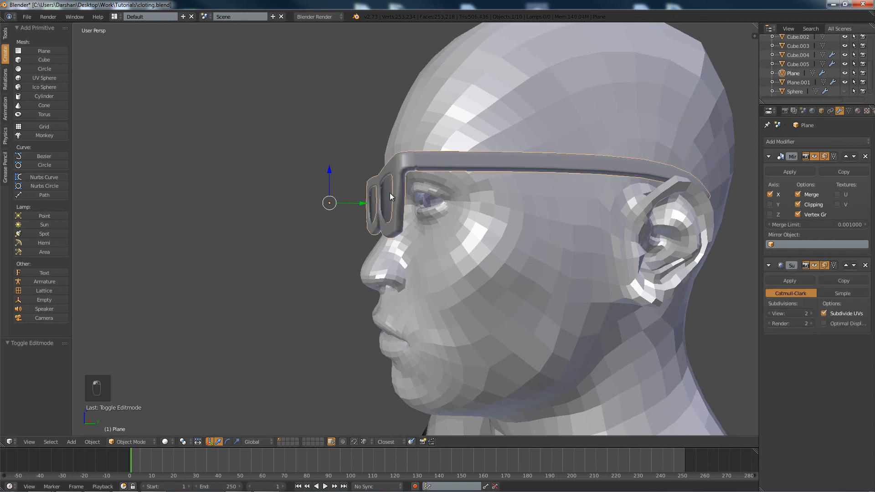
right_click(384, 199, "shift")
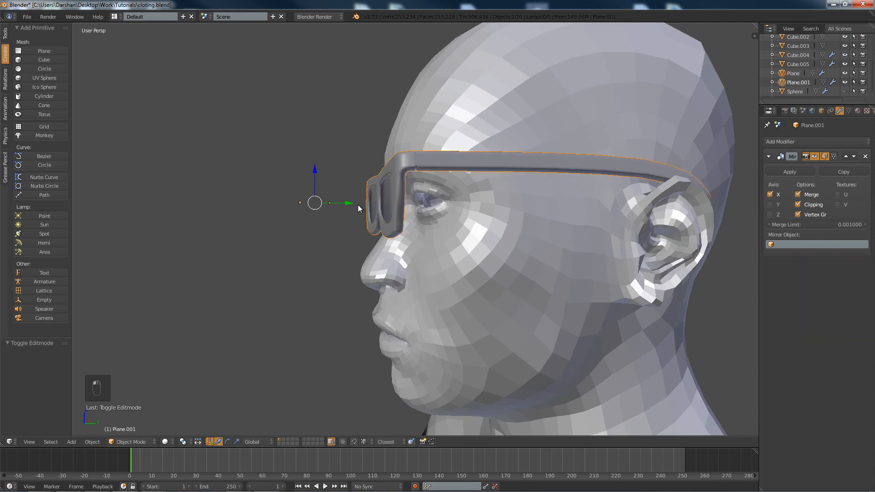
left_click_drag(357, 204, 367, 204)
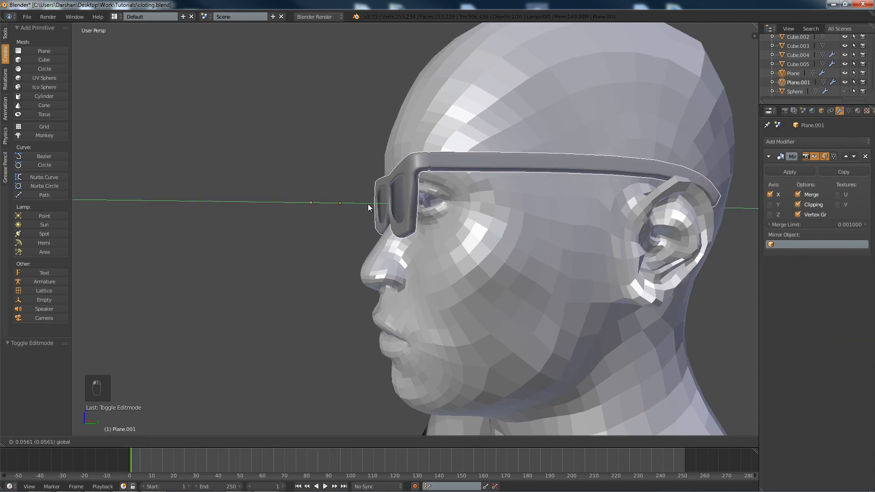
middle_click_drag(367, 204, 504, 215)
scroll(567, 181, "up", 3)
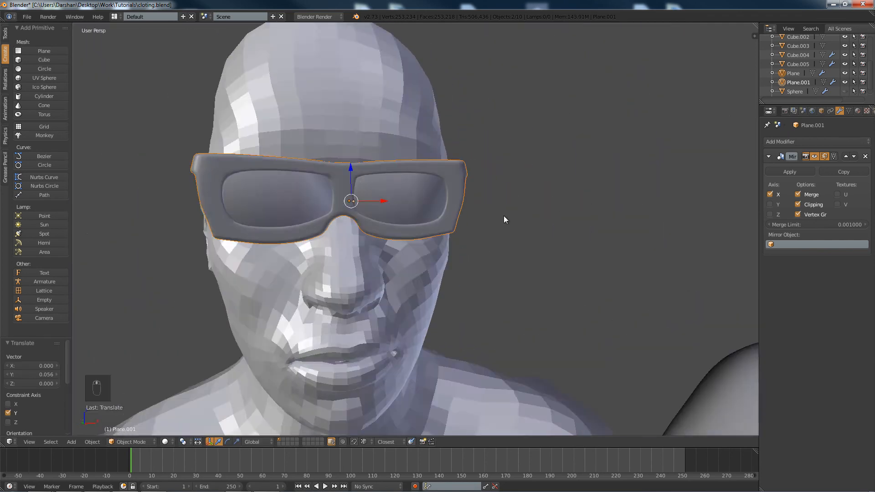